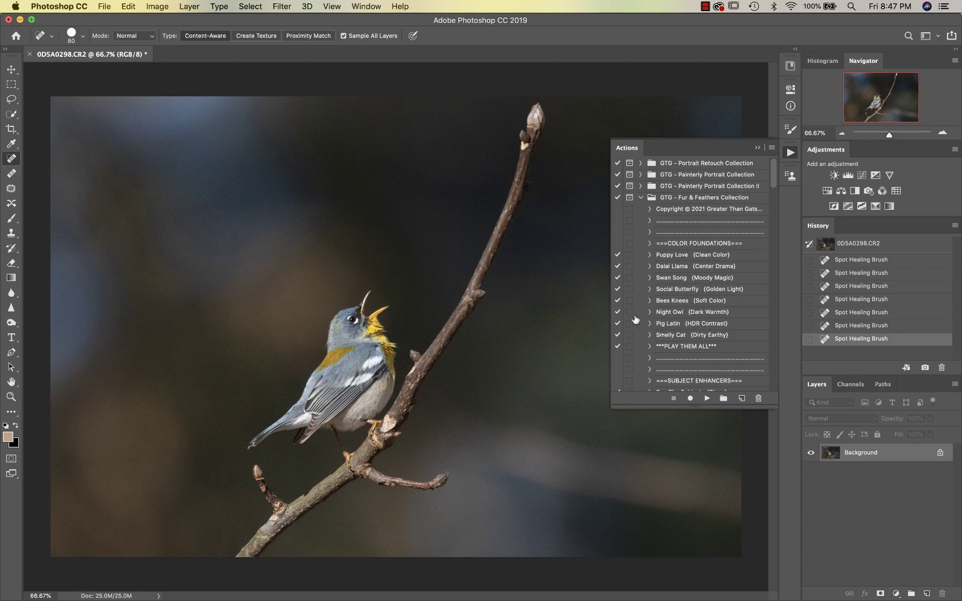
# Run the Bees Knees (Soft Color) action on the warbler photo
pyautogui.press('super+1')
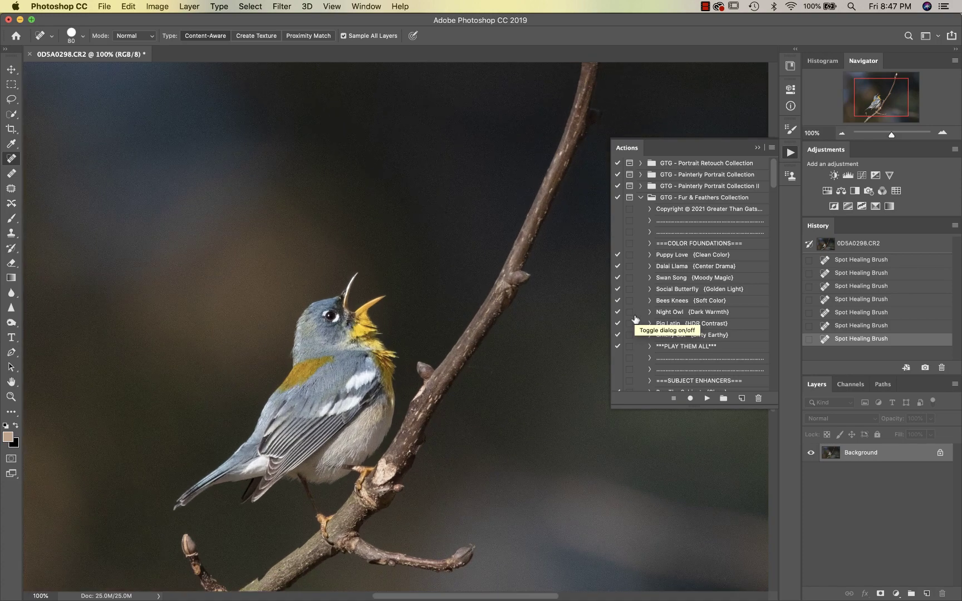
pyautogui.scroll(-2, 581, 340)
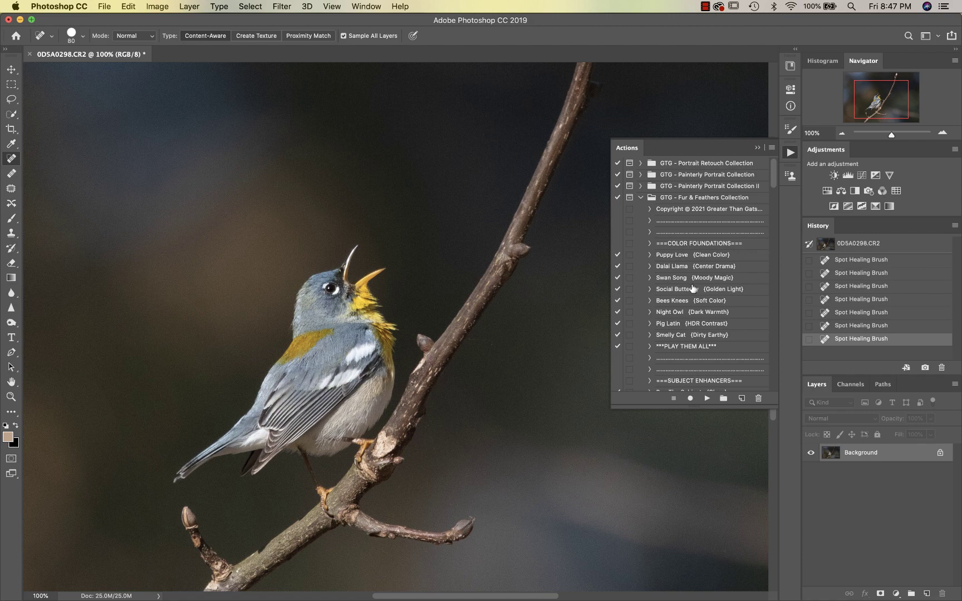
pyautogui.press('super+minus')
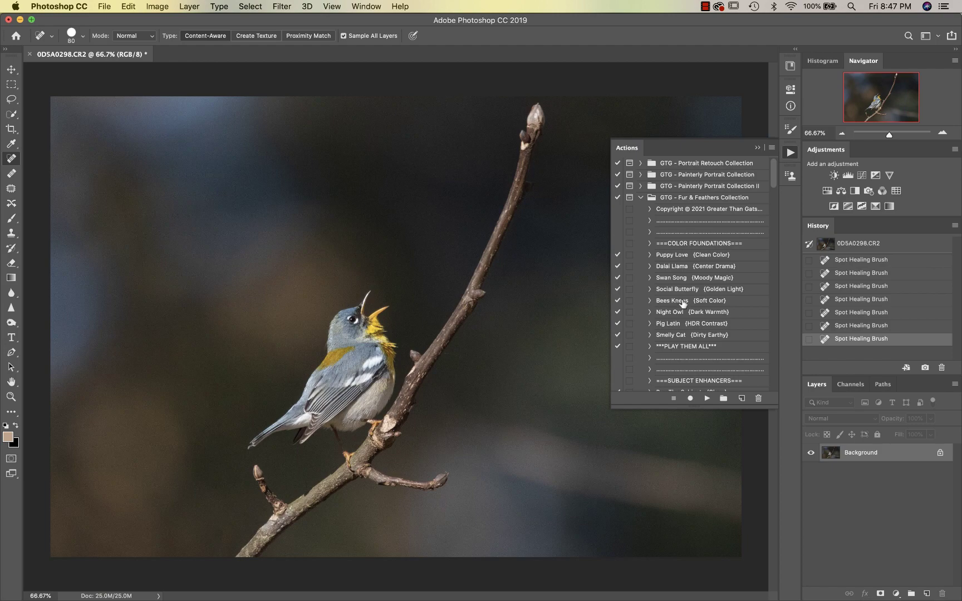
pyautogui.click(672, 304)
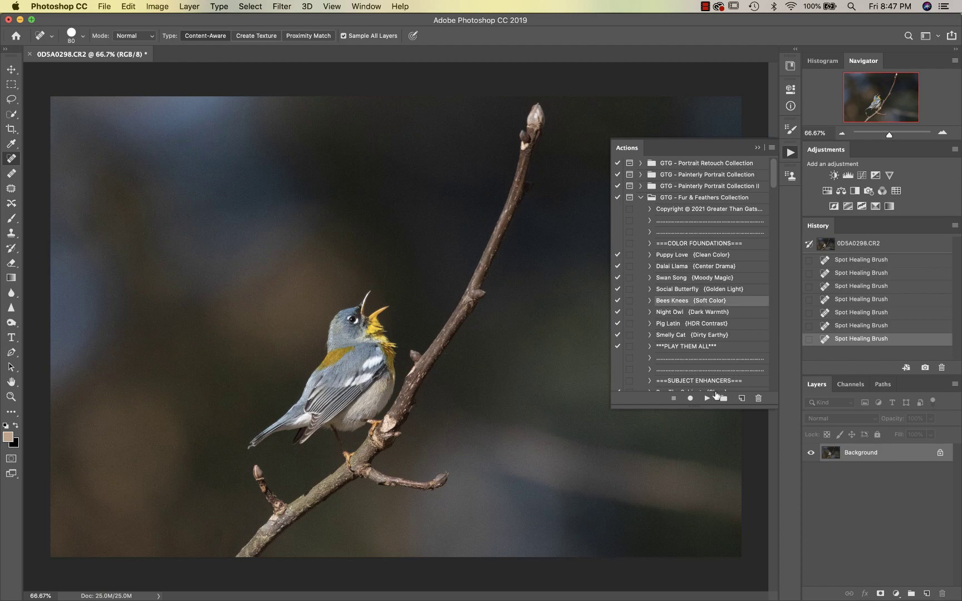
pyautogui.click(704, 399)
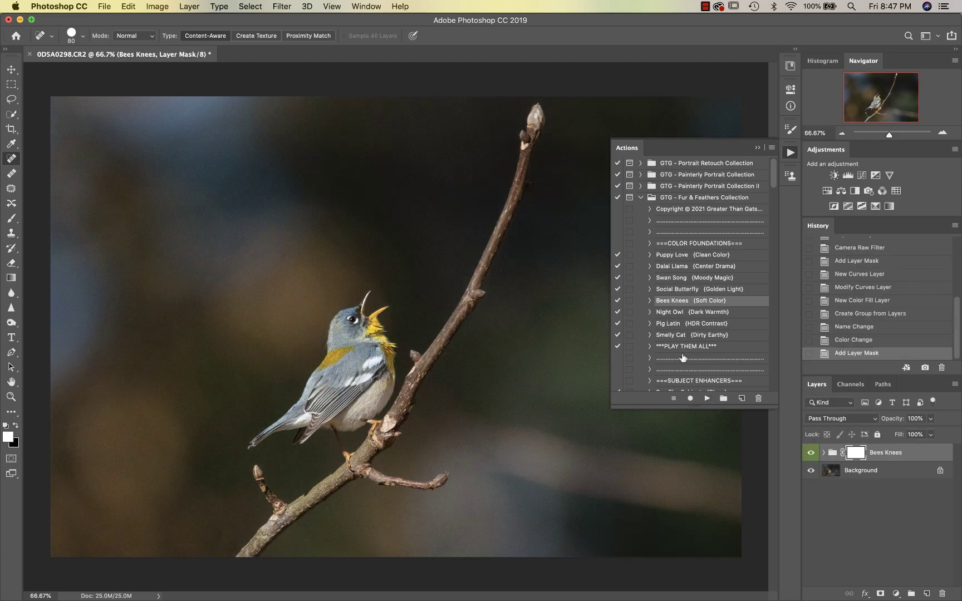
# Lower the Bees Knees group to 35% opacity, toggling it off and on to compare
pyautogui.click(930, 434)
pyautogui.click(905, 435)
pyautogui.moveTo(905, 434); pyautogui.dragTo(902, 435)
pyautogui.click(811, 452)
pyautogui.click(810, 452)
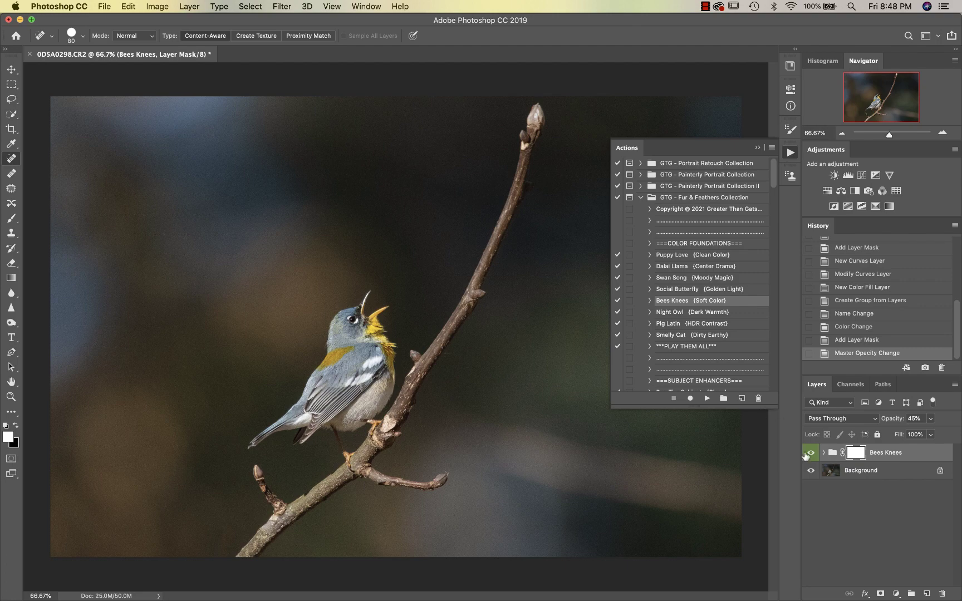
pyautogui.click(931, 419)
pyautogui.moveTo(927, 435); pyautogui.dragTo(919, 436)
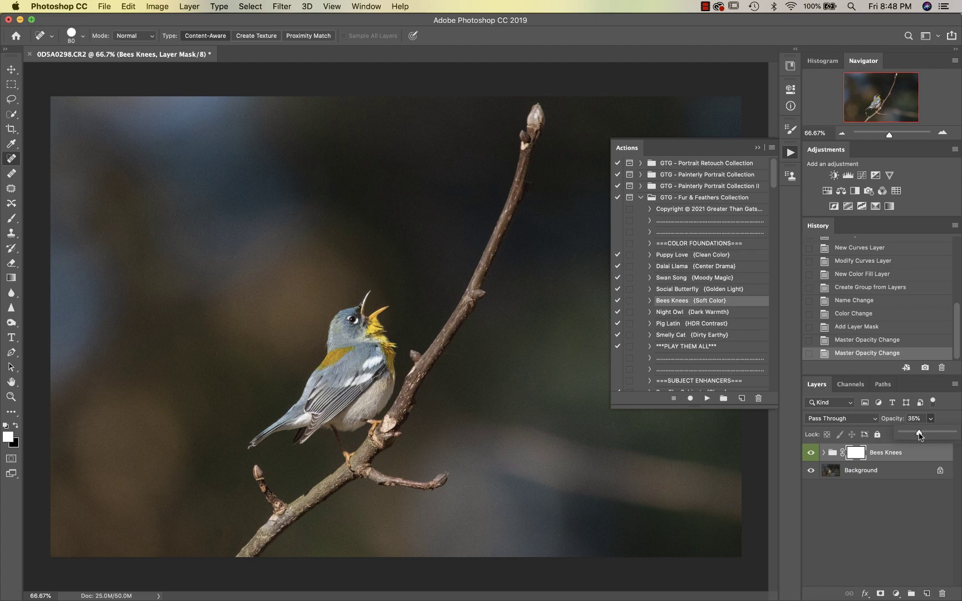
# Run the One Trick Pony (Clean Bright) action from further down the Actions list
pyautogui.scroll(-5, 724, 321)
pyautogui.scroll(-1, 724, 321)
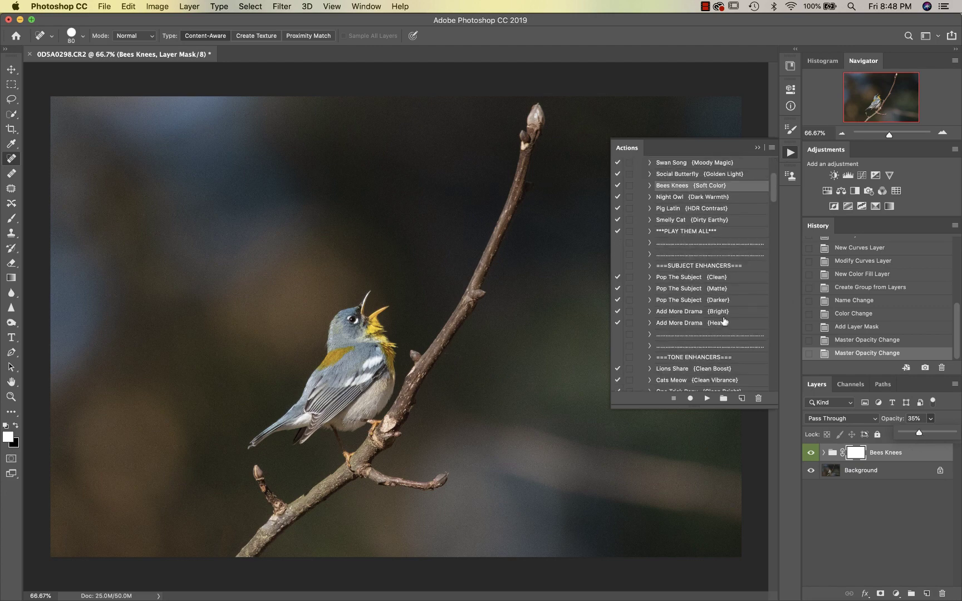
pyautogui.scroll(-1, 724, 294)
pyautogui.scroll(-4, 723, 292)
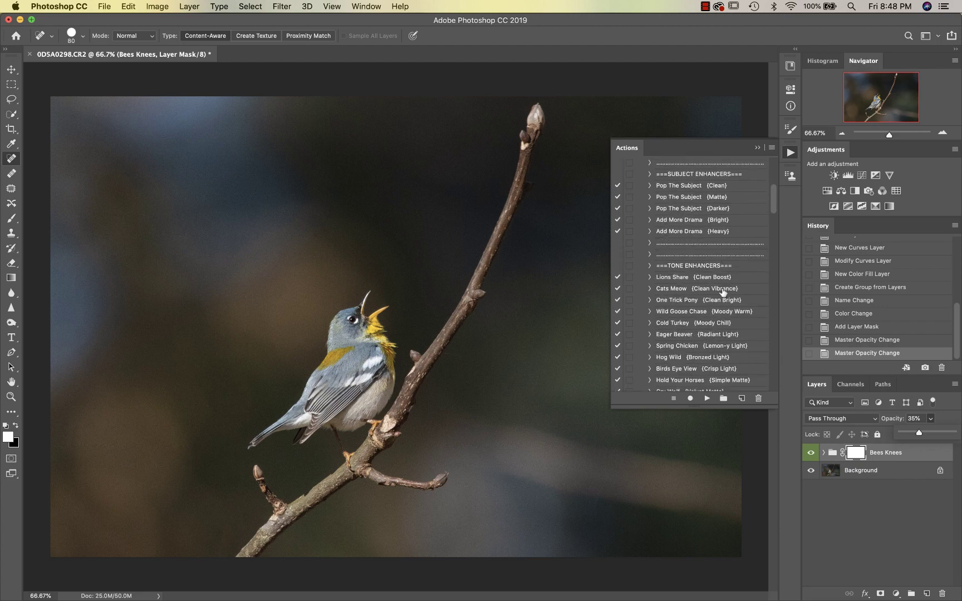
pyautogui.scroll(-1, 723, 292)
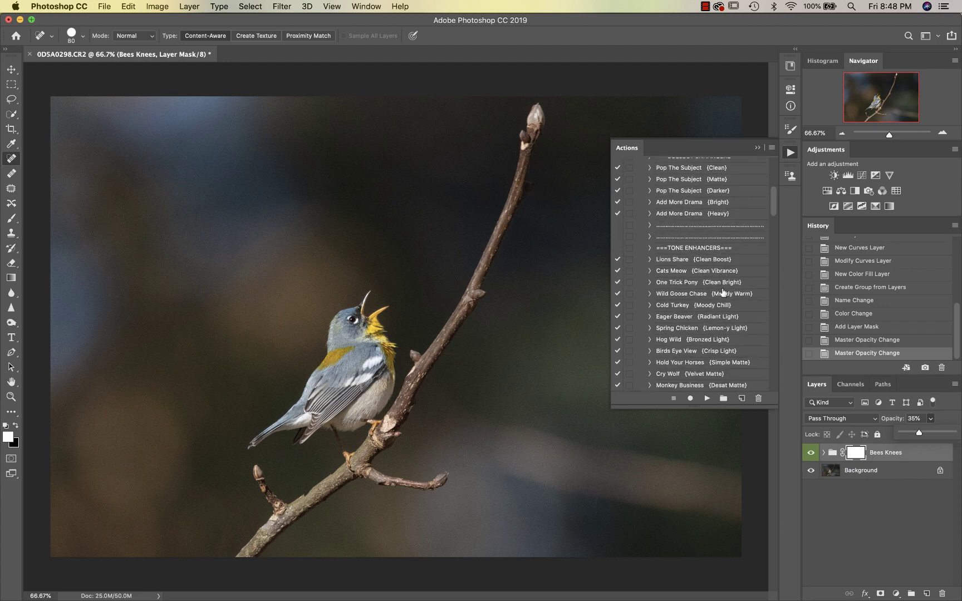
pyautogui.scroll(-1, 723, 293)
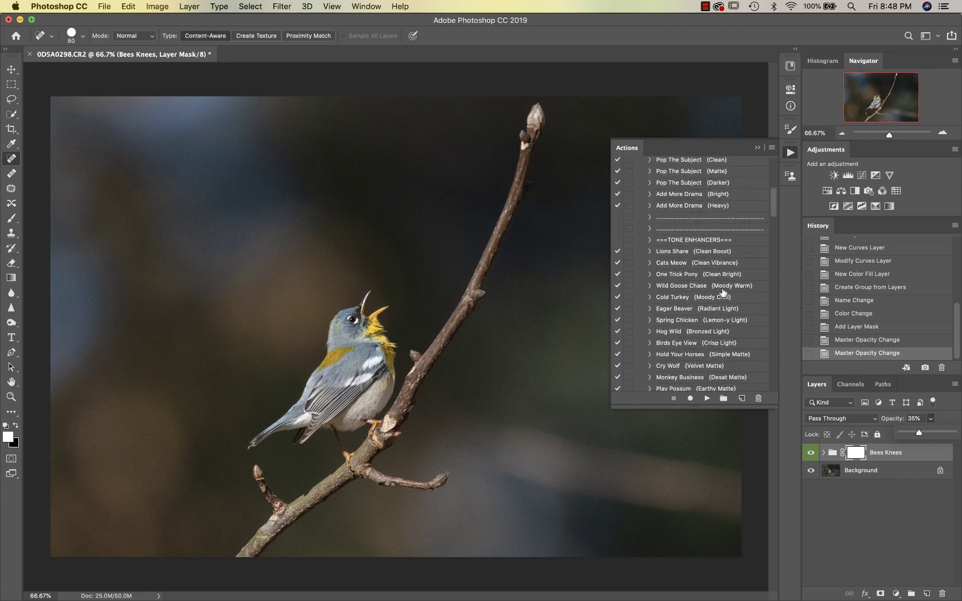
pyautogui.click(690, 345)
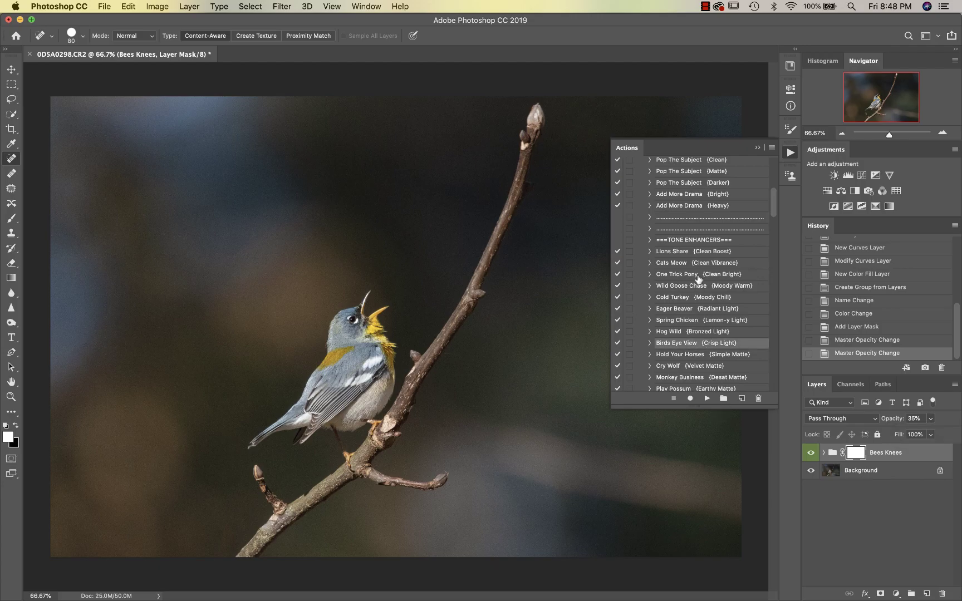
pyautogui.click(697, 276)
pyautogui.click(707, 399)
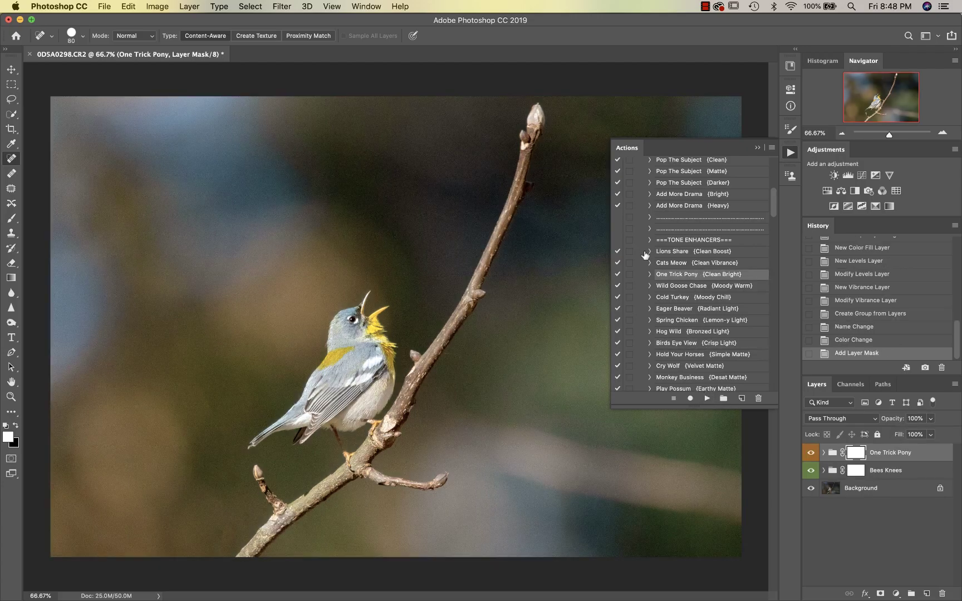
# Set One Trick Pony to 16% opacity and invert its layer mask
pyautogui.click(931, 419)
pyautogui.moveTo(930, 433); pyautogui.dragTo(888, 435)
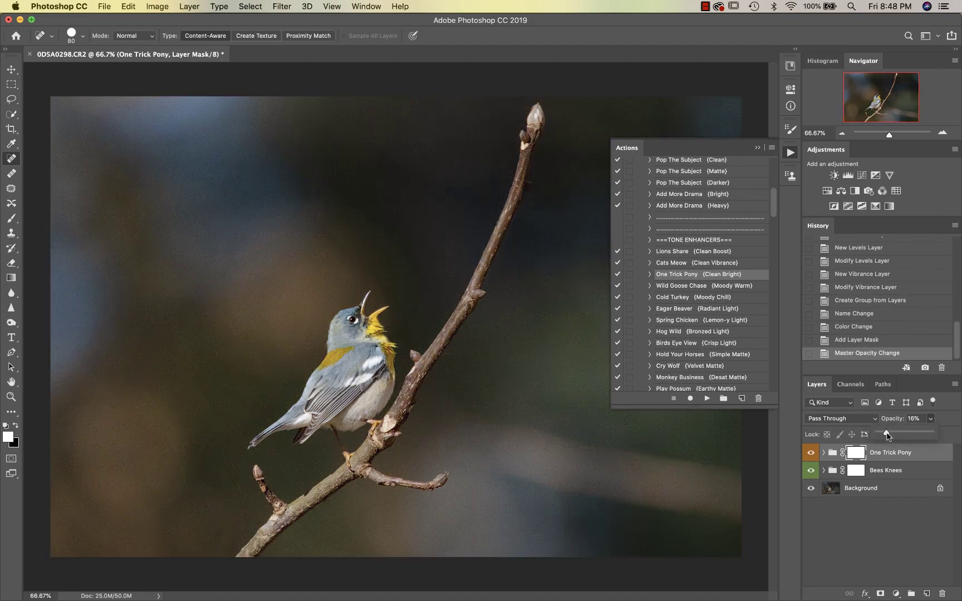
pyautogui.click(852, 454)
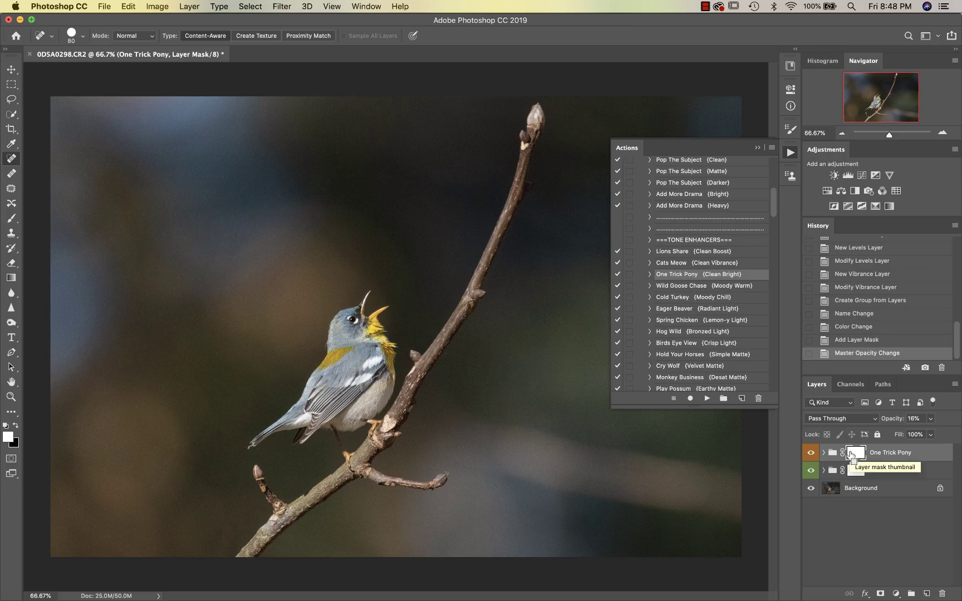
pyautogui.press('super+i')
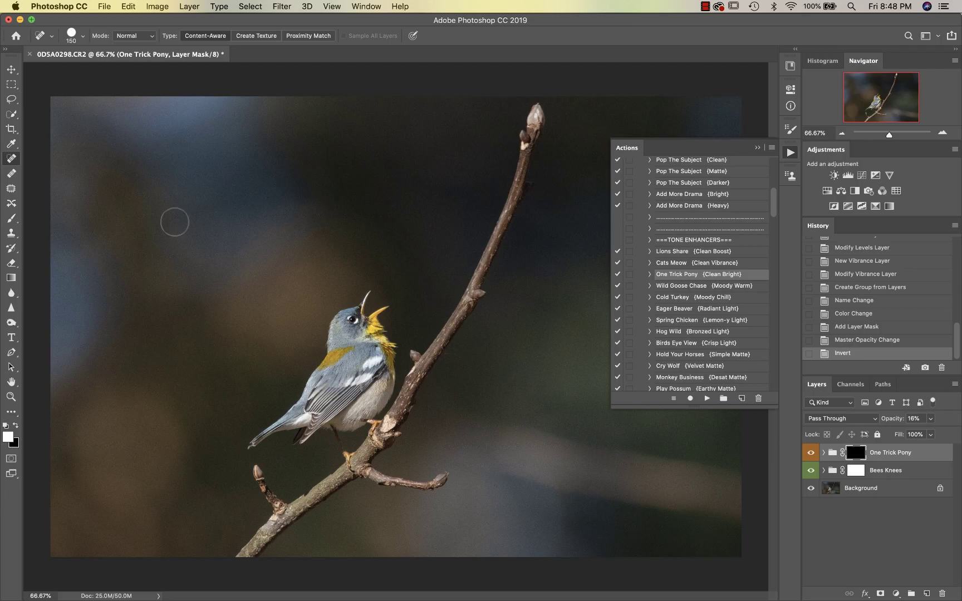
# With a smaller brush, paint the brightening back onto the bird
pyautogui.press('b')
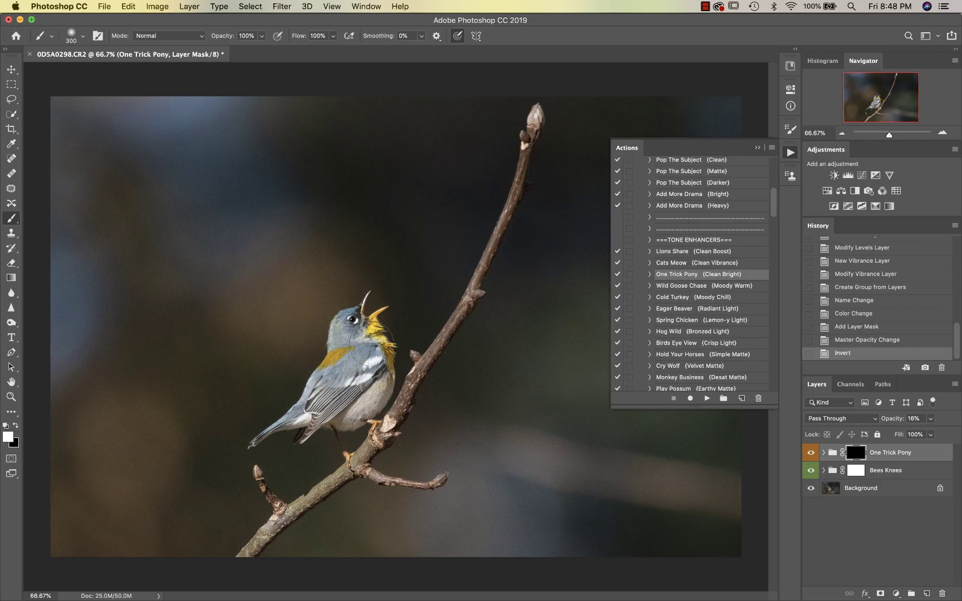
pyautogui.press('[')
pyautogui.click(350, 343)
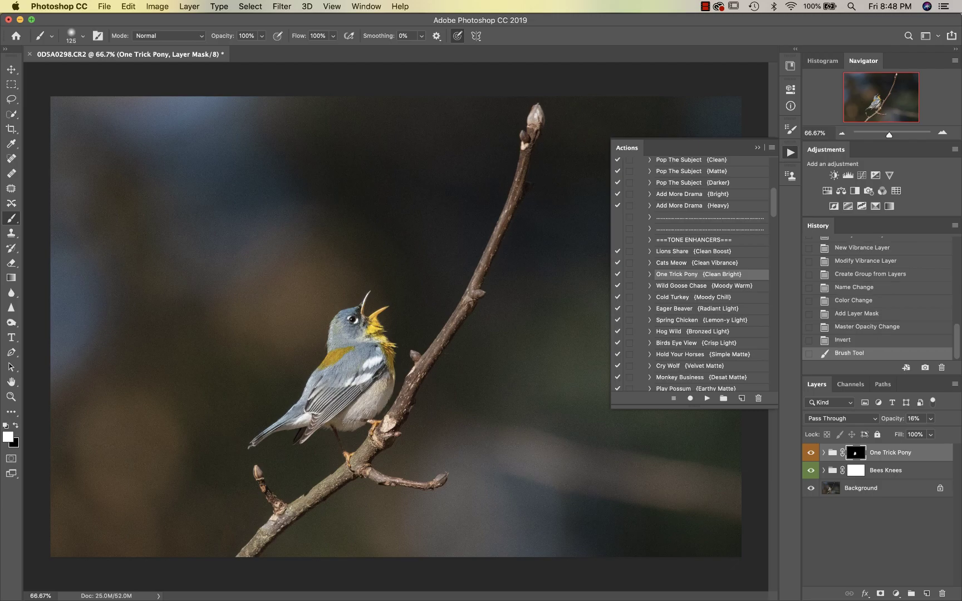
pyautogui.click(346, 331)
pyautogui.scroll(-5, 656, 316)
pyautogui.scroll(-2, 656, 316)
# Run All Over Eye Pop and paint it onto the warbler's eye at 100% with a small brush
pyautogui.click(678, 302)
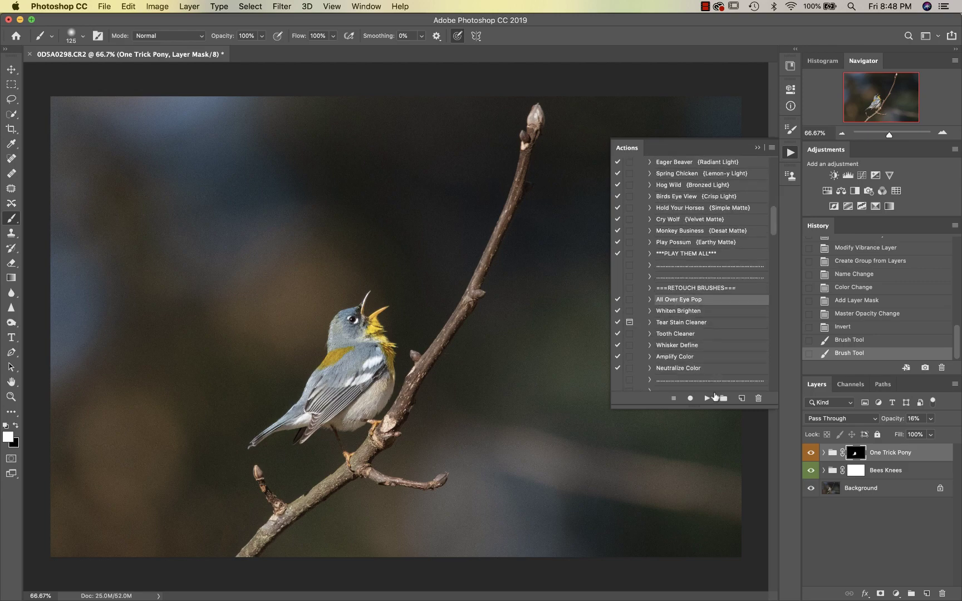
pyautogui.click(707, 398)
pyautogui.press('super+1')
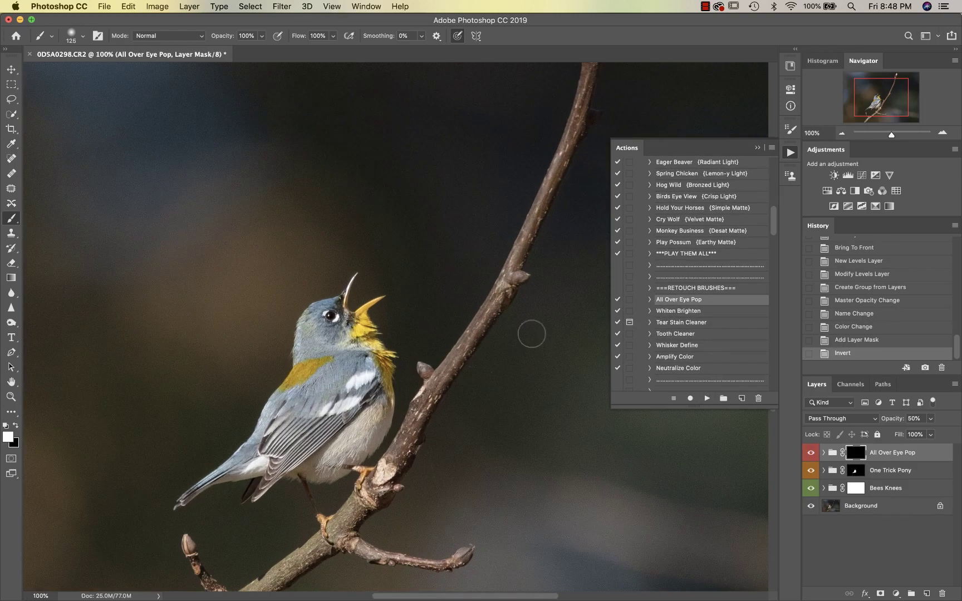
pyautogui.press('[')
pyautogui.press('[')
pyautogui.press('[')
pyautogui.press('[')
pyautogui.press('[')
pyautogui.click(330, 316)
pyautogui.scroll(-4, 665, 299)
pyautogui.scroll(-5, 666, 299)
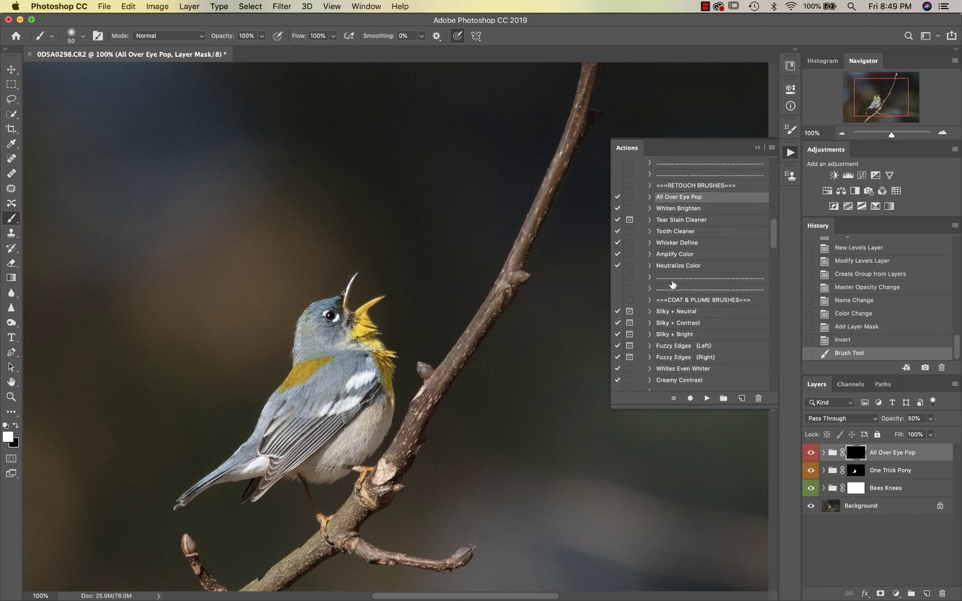
# Run Amplify Color and paint it broadly onto the bird with a size-100 brush
pyautogui.click(680, 256)
pyautogui.click(707, 398)
pyautogui.press(']')
pyautogui.press(']')
pyautogui.press(']')
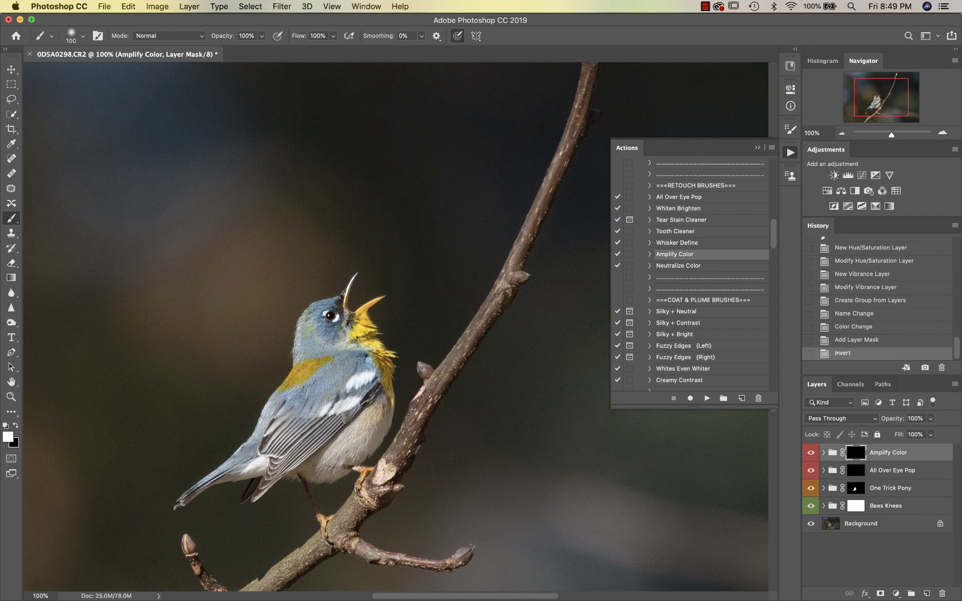
pyautogui.click(255, 458)
# At 200% zoom, paint Amplify Color into finer feather areas with a smaller brush
pyautogui.press('super+equal')
pyautogui.scroll(-5, 255, 458)
pyautogui.hscroll(-3, 255, 458)
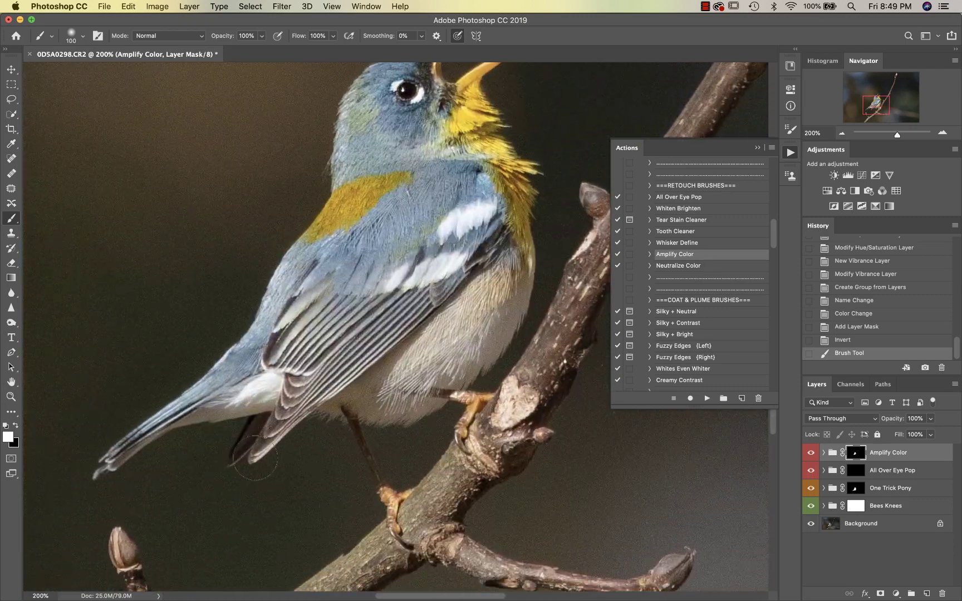
pyautogui.press('[')
pyautogui.press('[')
pyautogui.press('[')
pyautogui.press('[')
pyautogui.press('[')
pyautogui.press('[')
pyautogui.click(207, 392)
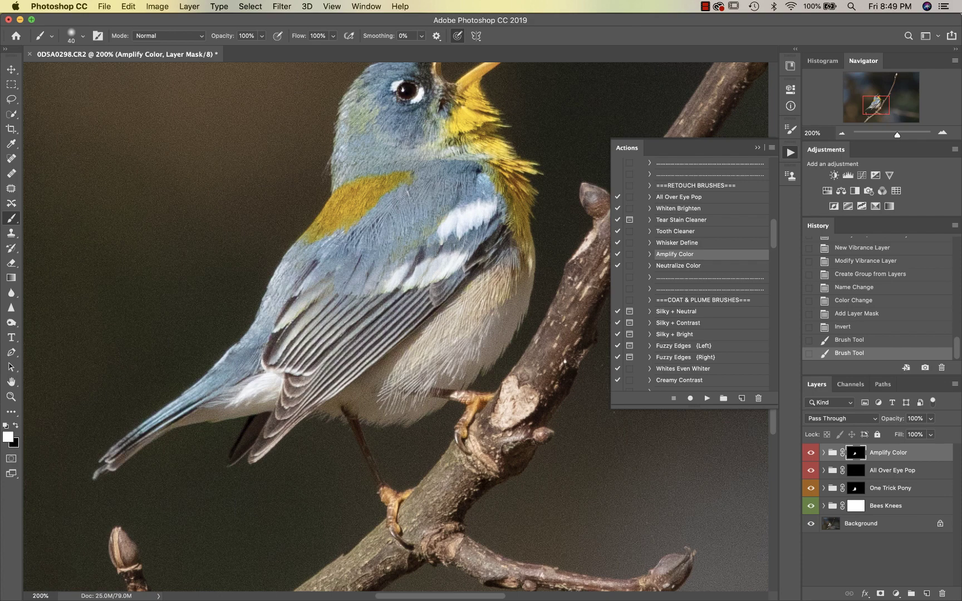
pyautogui.click(393, 281)
# Toggle the Amplify Color group to compare, then add another touch of colour on the bird
pyautogui.press('super+minus')
pyautogui.press('super+minus')
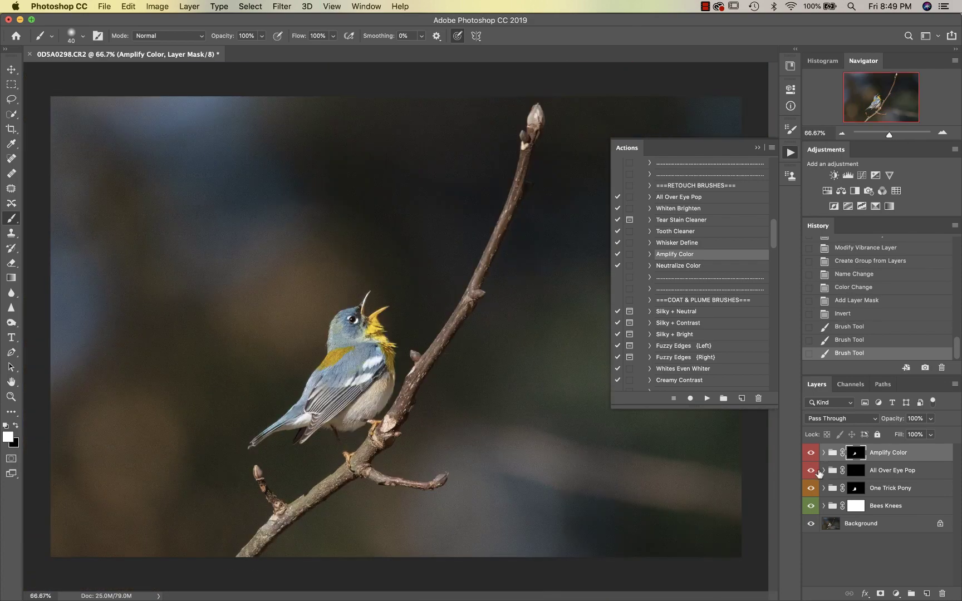
pyautogui.click(811, 454)
pyautogui.click(811, 454)
pyautogui.click(810, 454)
pyautogui.click(810, 454)
pyautogui.click(473, 361)
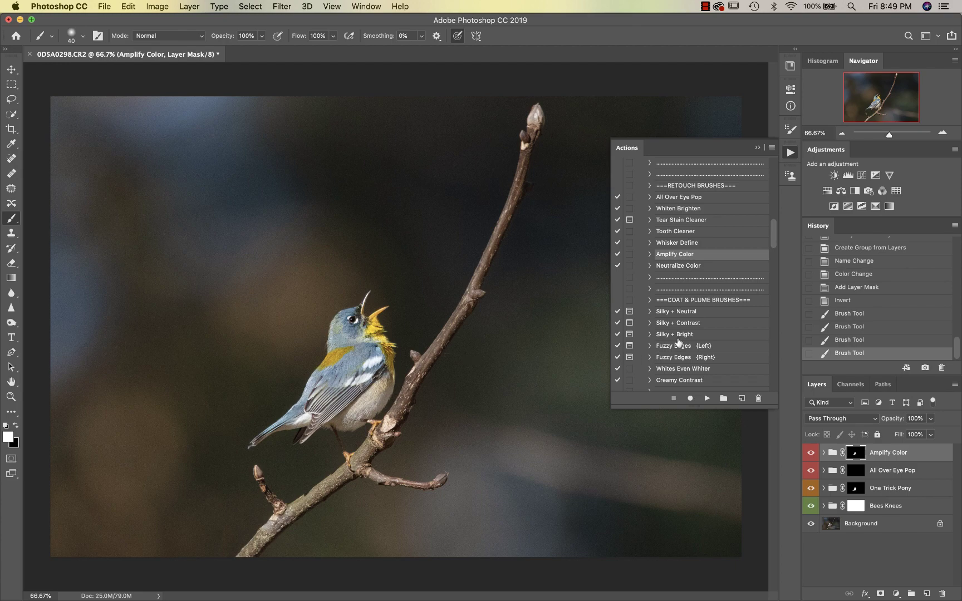
pyautogui.scroll(-2, 680, 342)
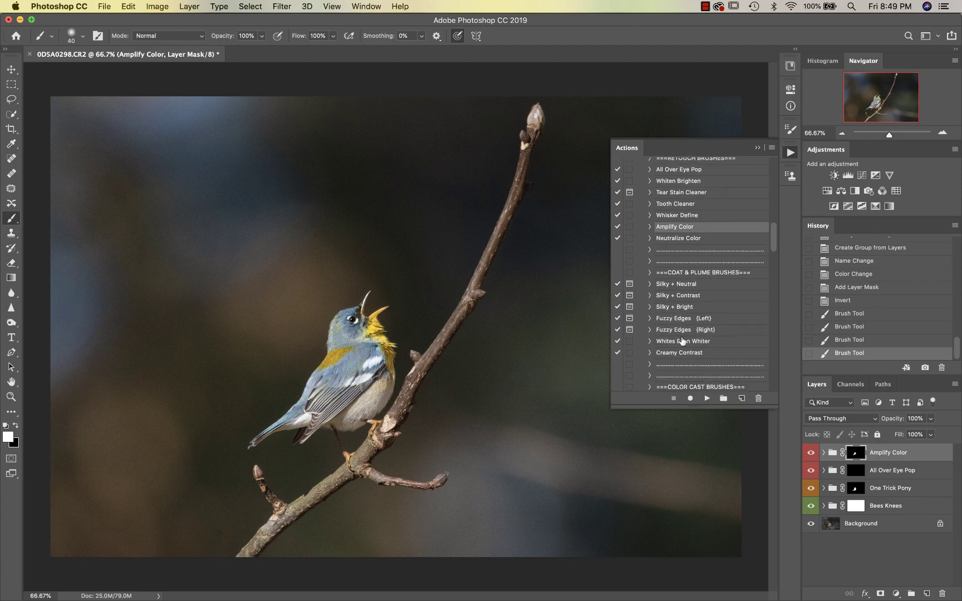
# Run Creamy Contrast and paint it with a size-125 brush over the head, throat, breast and belly
pyautogui.click(678, 352)
pyautogui.click(707, 398)
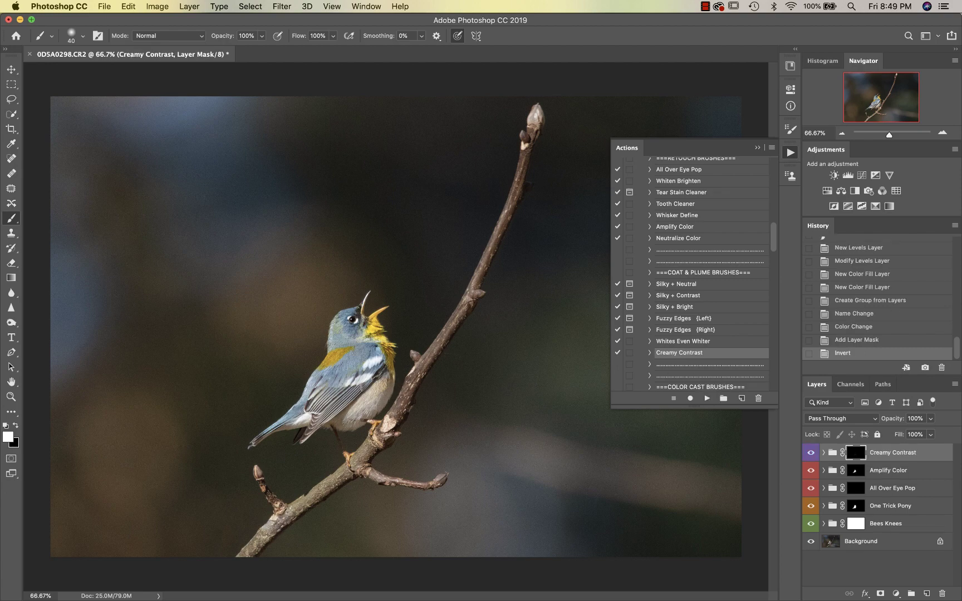
pyautogui.press(']')
pyautogui.press(']')
pyautogui.press(']')
pyautogui.press(']')
pyautogui.press(']')
pyautogui.press(']')
pyautogui.press(']')
pyautogui.press('super+1')
pyautogui.press('super+equal')
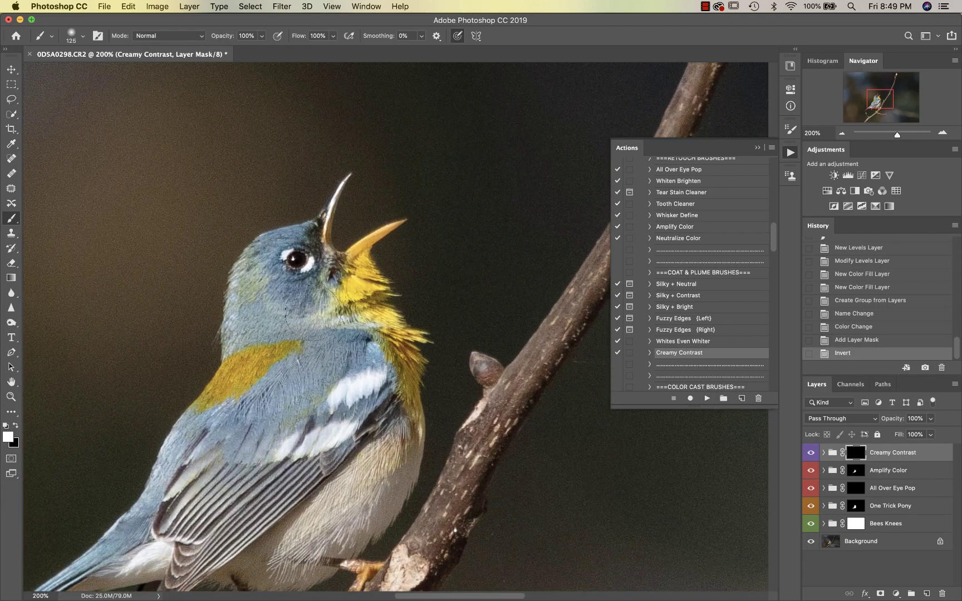
pyautogui.moveTo(304, 272)
pyautogui.mouseDown()
pyautogui.moveTo(296, 268)
pyautogui.moveTo(267, 303)
pyautogui.moveTo(339, 312)
pyautogui.moveTo(357, 281)
pyautogui.mouseUp()
pyautogui.press('super+0')
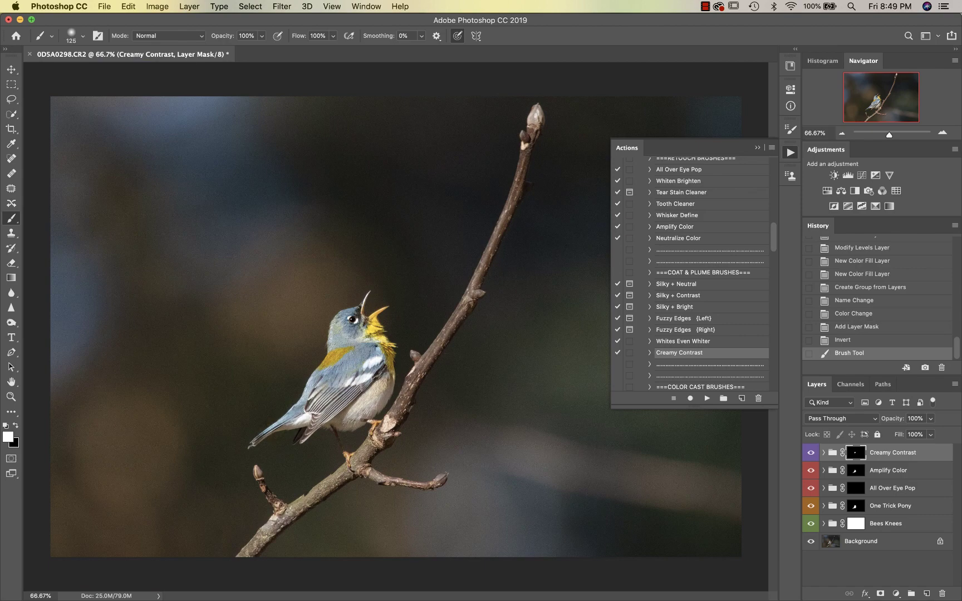
pyautogui.moveTo(368, 336)
pyautogui.mouseDown()
pyautogui.moveTo(357, 415)
pyautogui.moveTo(363, 404)
pyautogui.mouseUp()
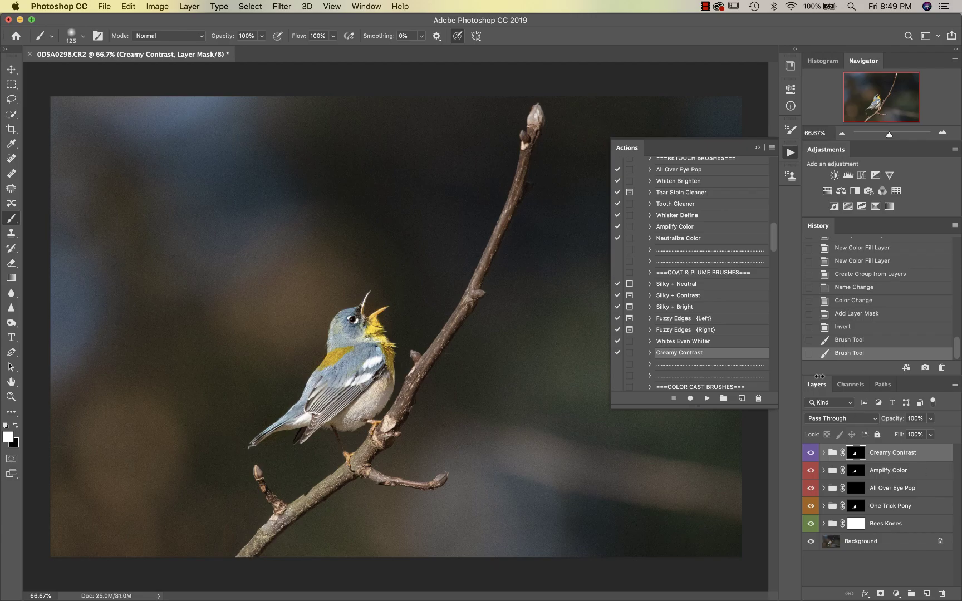
pyautogui.scroll(-3, 732, 360)
# Select Blend the Background under Background Enhancers in the Actions panel
pyautogui.scroll(-10, 733, 359)
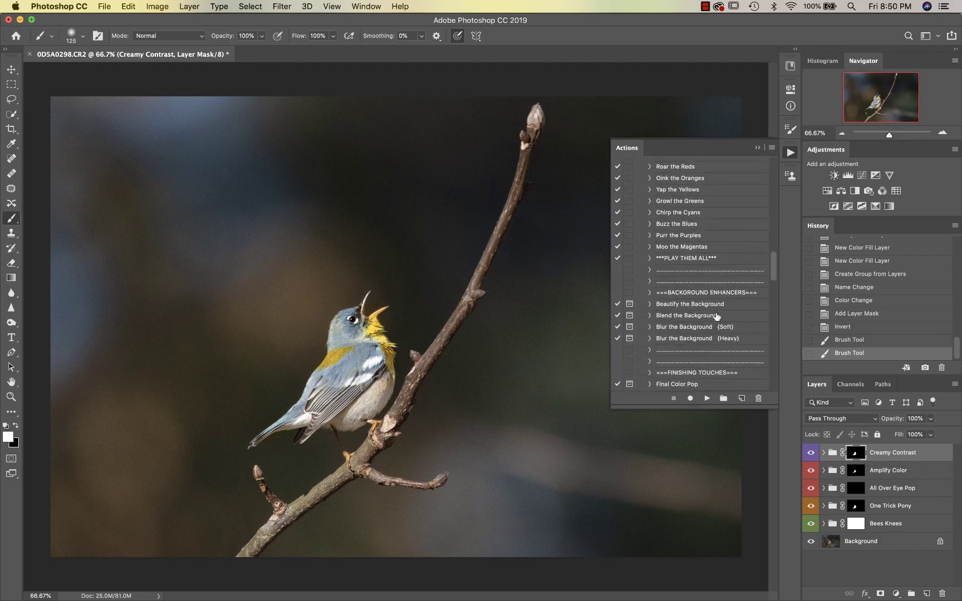
pyautogui.click(693, 306)
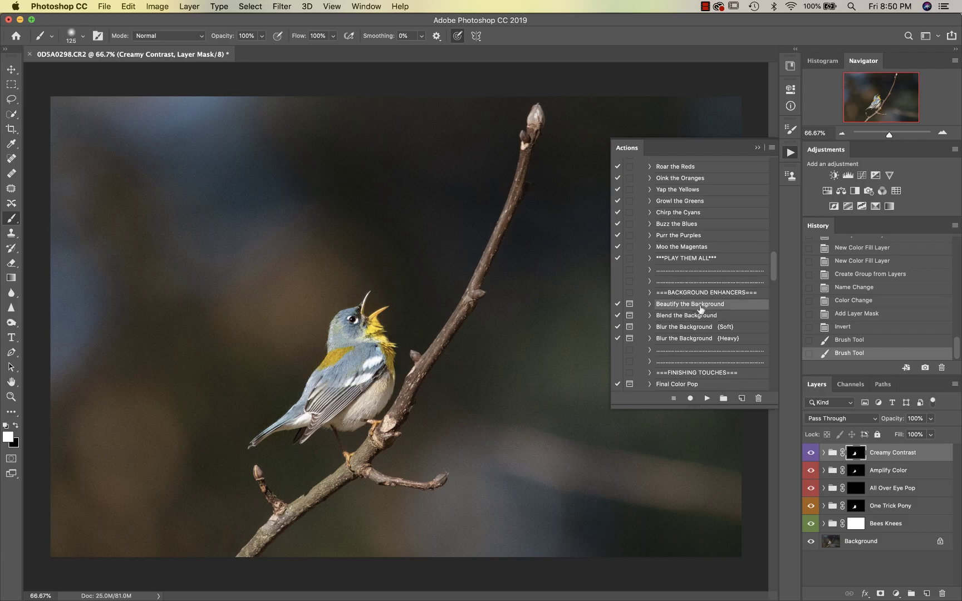
pyautogui.click(683, 316)
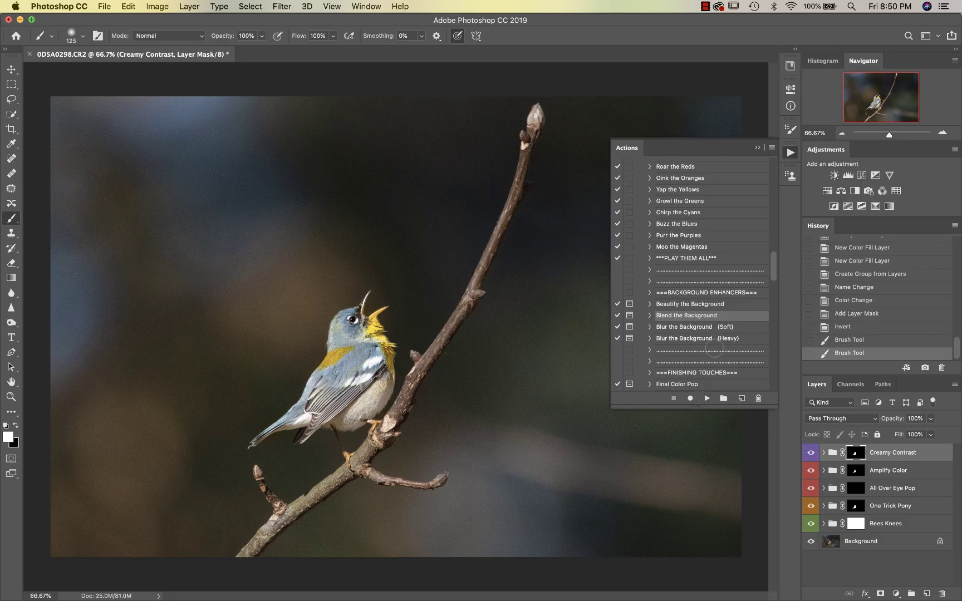
# Run Blend the Background, sampling dark, dark green and blue-grey backdrop colours for Tones I–III
pyautogui.click(707, 398)
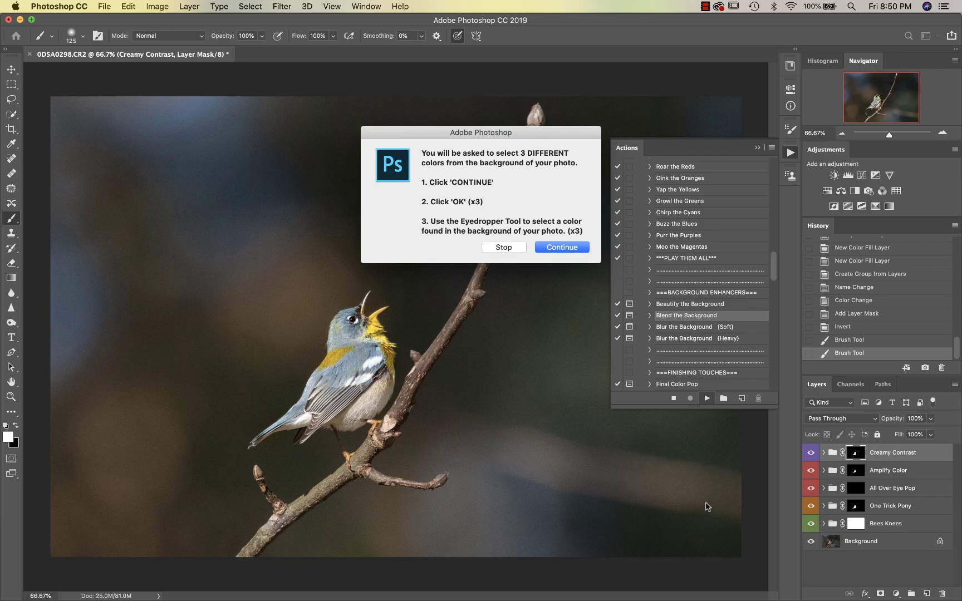
pyautogui.click(570, 252)
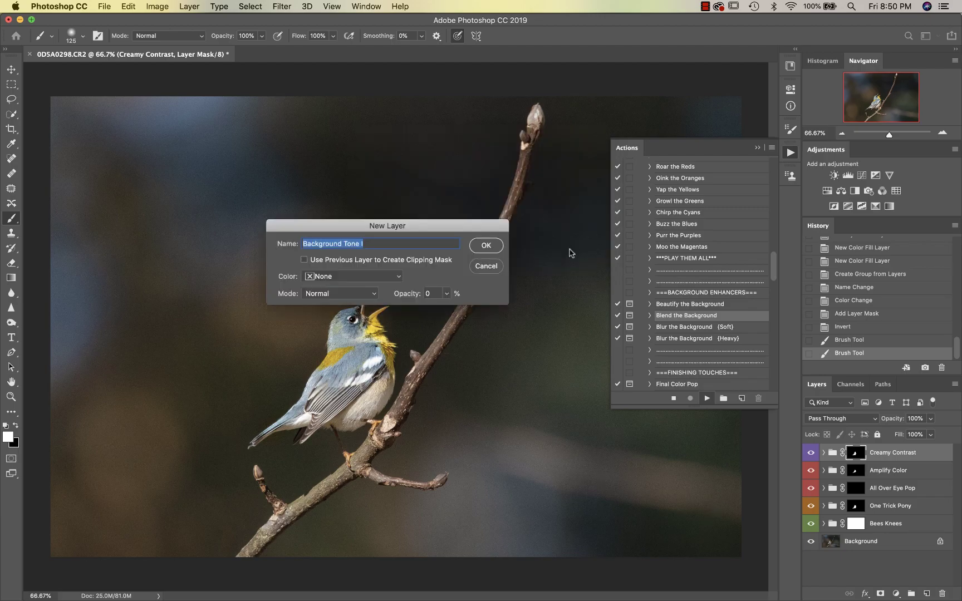
pyautogui.click(482, 248)
pyautogui.click(654, 518)
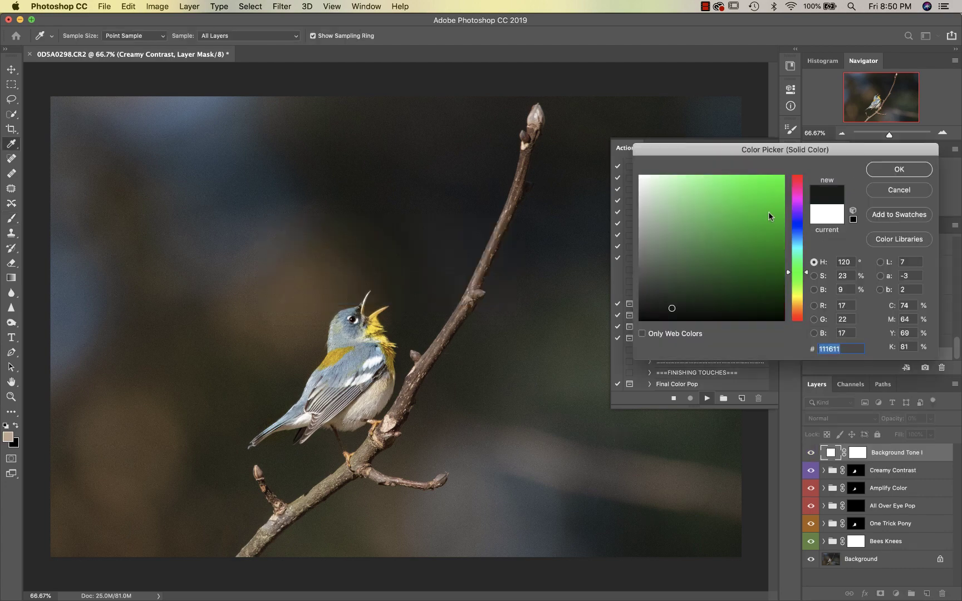
pyautogui.click(897, 175)
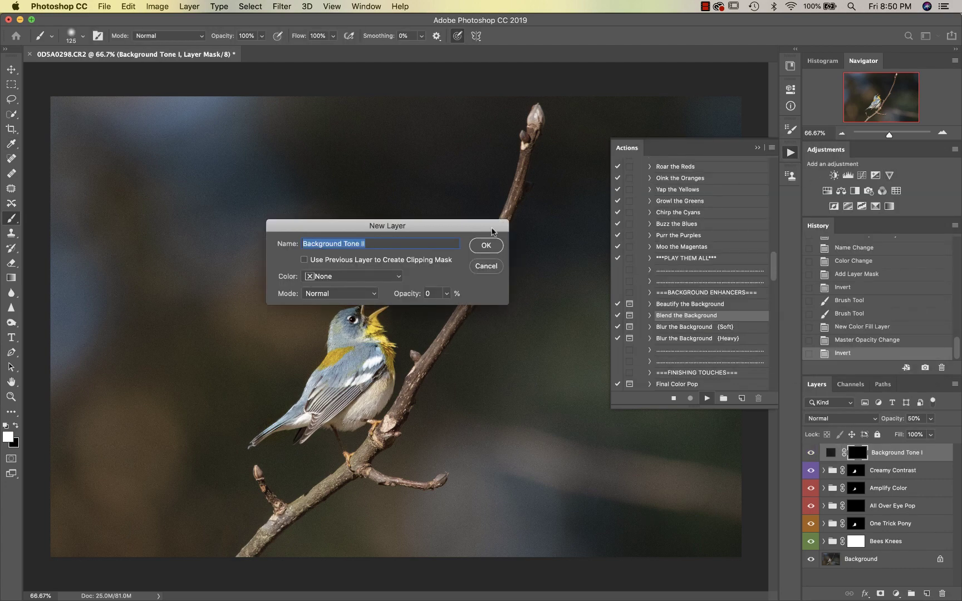
pyautogui.click(487, 246)
pyautogui.click(692, 431)
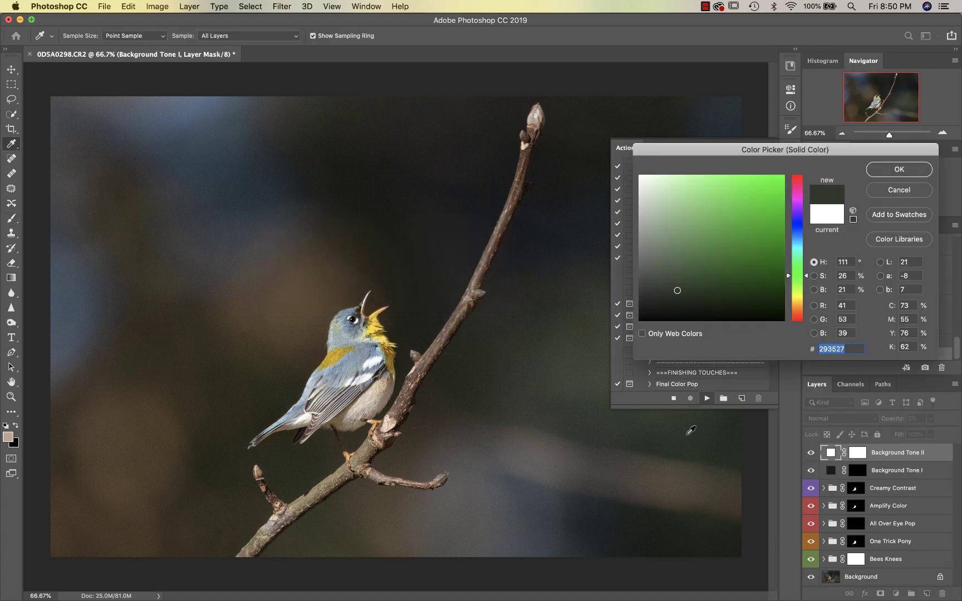
pyautogui.click(900, 169)
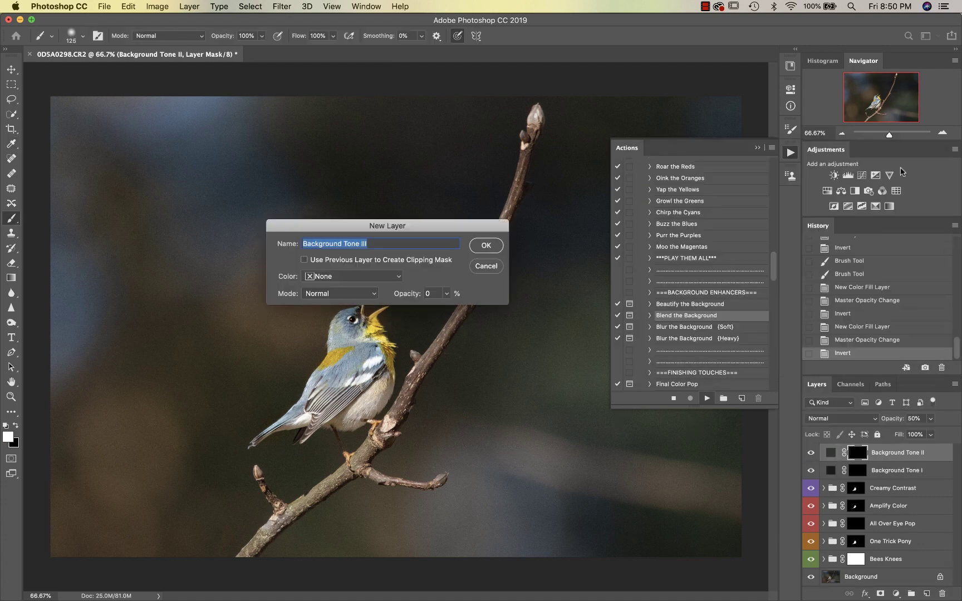
pyautogui.click(486, 246)
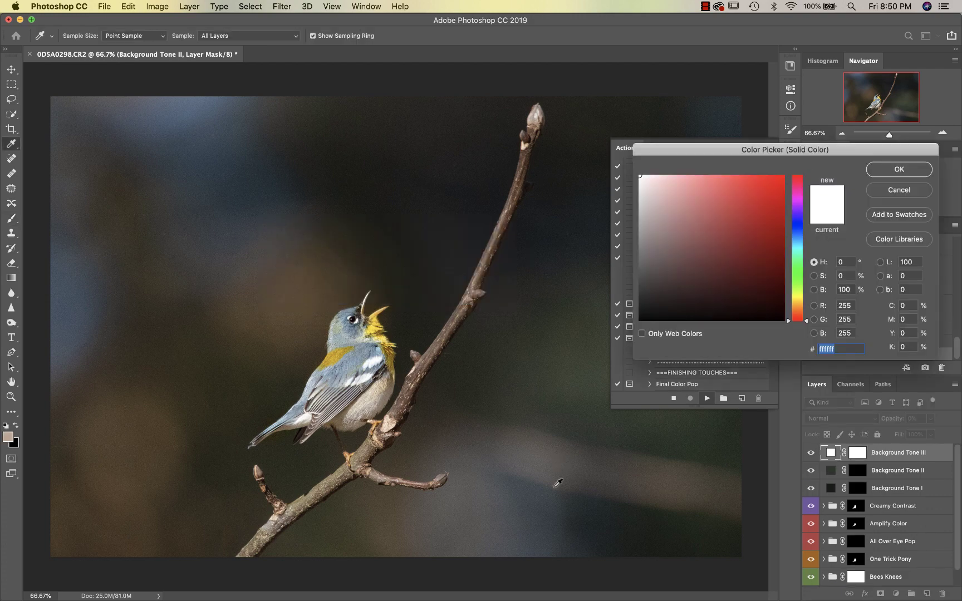
pyautogui.click(549, 499)
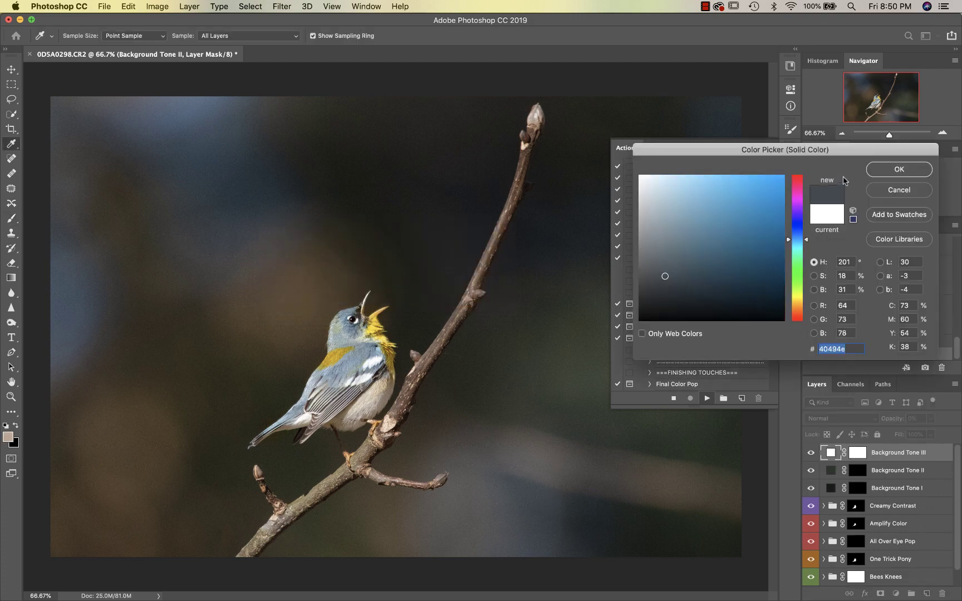
pyautogui.click(899, 167)
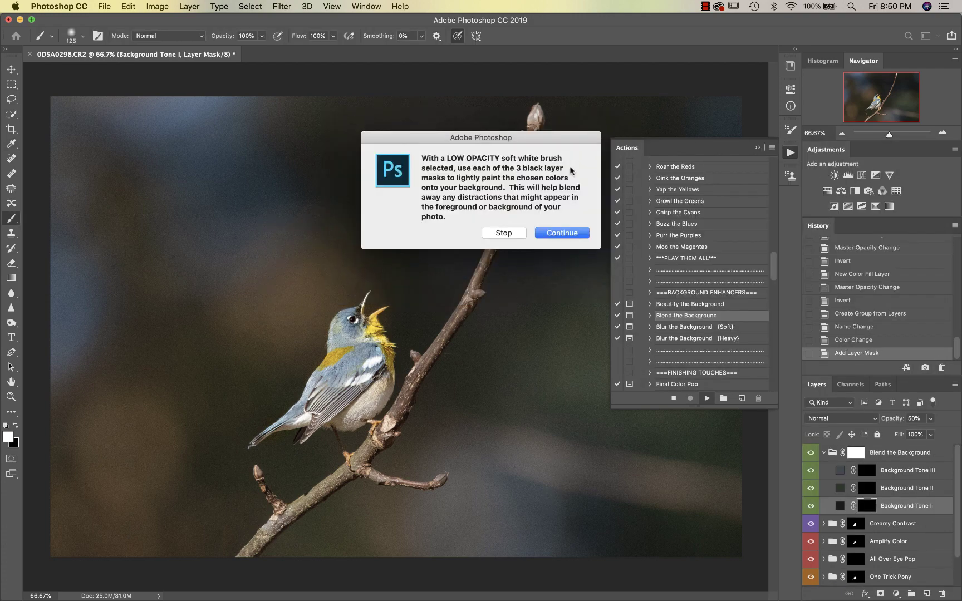
pyautogui.click(564, 232)
# With a large brush, paint the Background Tone I and II masks into the backdrop
pyautogui.click(754, 149)
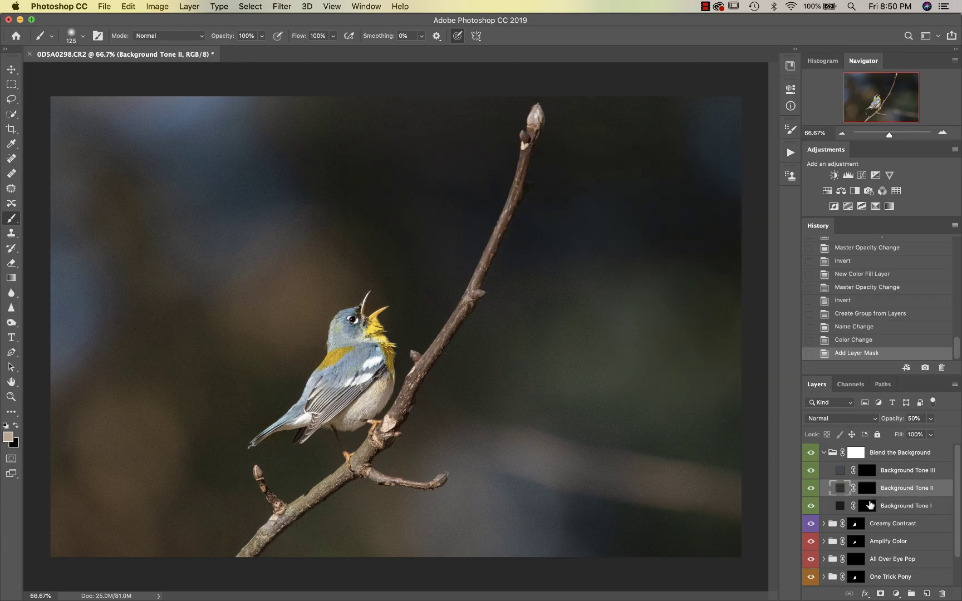
pyautogui.press(']')
pyautogui.press(']')
pyautogui.press(']')
pyautogui.press(']')
pyautogui.press(']')
pyautogui.press(']')
pyautogui.press(']')
pyautogui.press(']')
pyautogui.press(']')
pyautogui.press(']')
pyautogui.press(']')
pyautogui.press(']')
pyautogui.press(']')
pyautogui.press(']')
pyautogui.press(']')
pyautogui.moveTo(670, 477)
pyautogui.mouseDown()
pyautogui.moveTo(661, 477)
pyautogui.moveTo(699, 428)
pyautogui.moveTo(693, 384)
pyautogui.mouseUp()
pyautogui.click(869, 489)
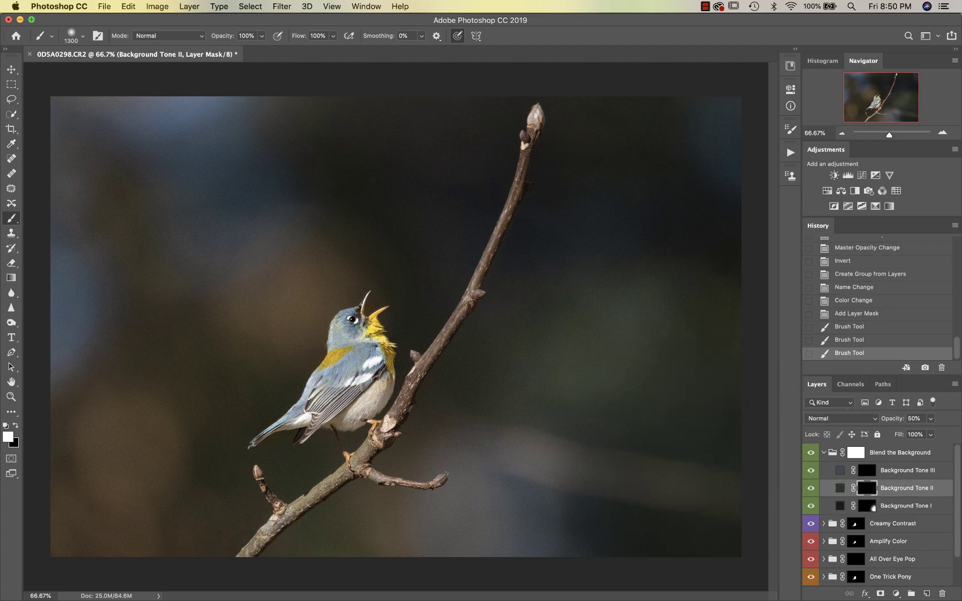
pyautogui.moveTo(554, 504); pyautogui.dragTo(562, 515)
pyautogui.click(623, 462)
pyautogui.click(683, 472)
pyautogui.click(670, 398)
# Paint the Background Tone III mask over the lower and upper-right background
pyautogui.click(867, 471)
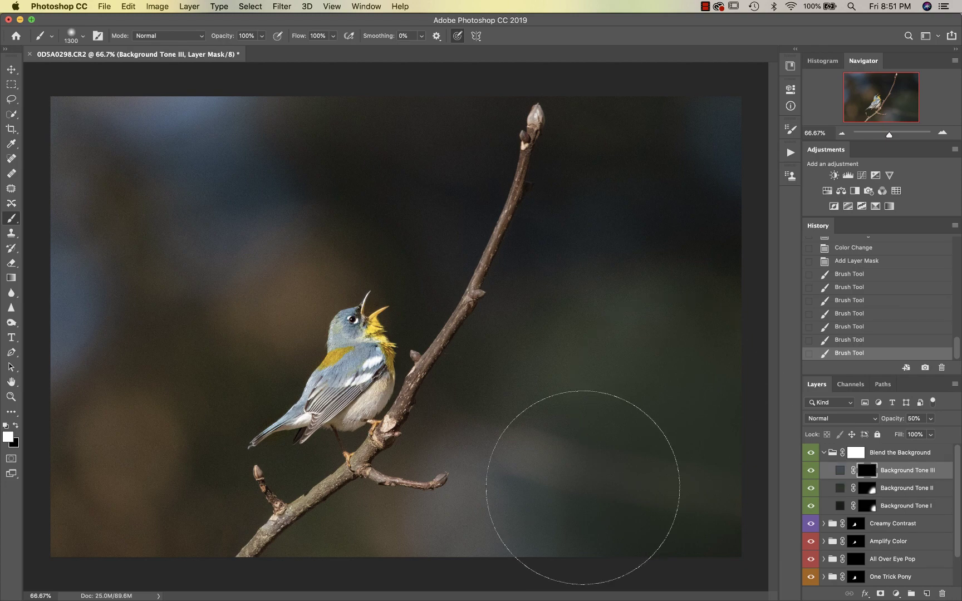
pyautogui.click(591, 501)
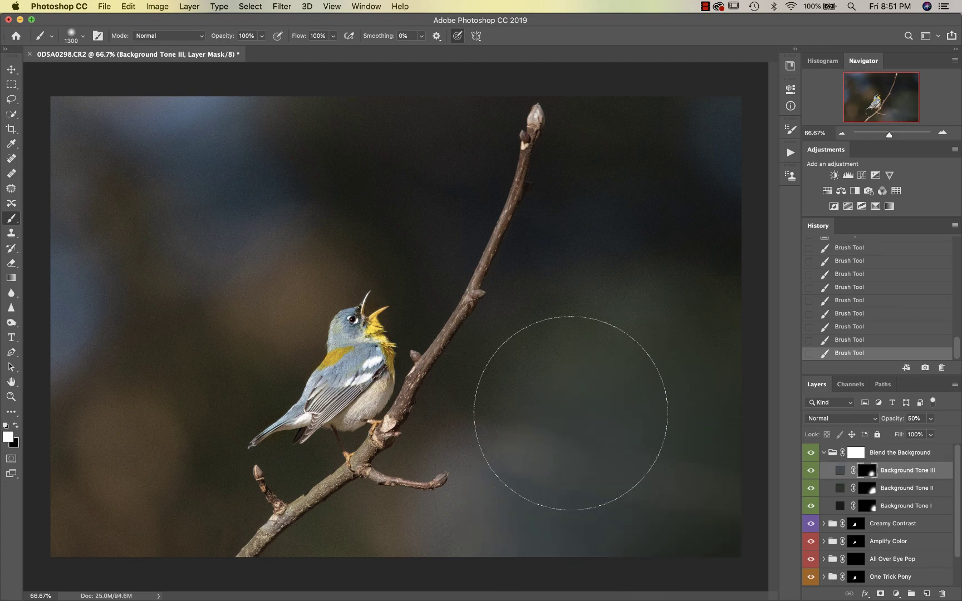
pyautogui.click(707, 498)
pyautogui.click(666, 300)
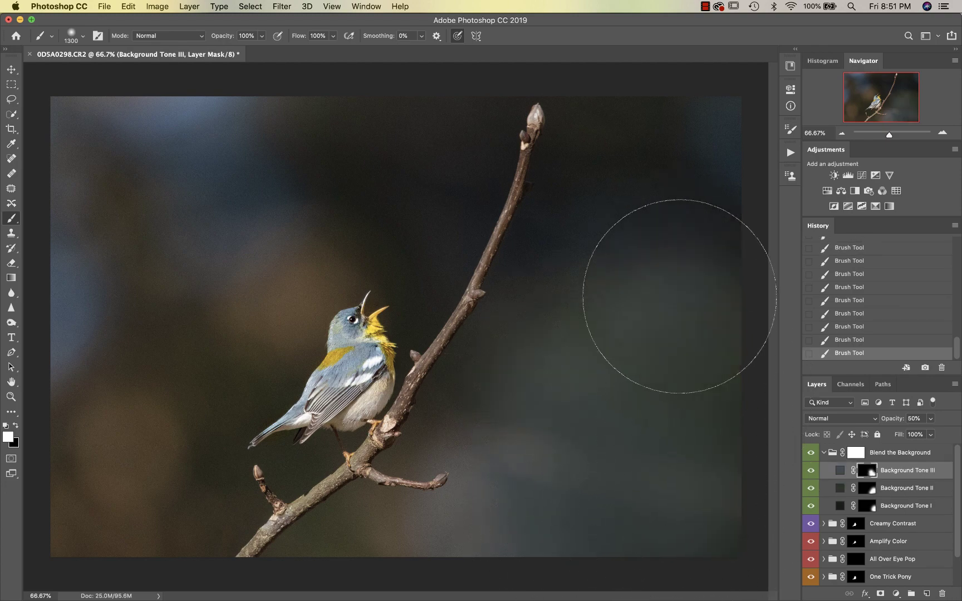
pyautogui.click(676, 161)
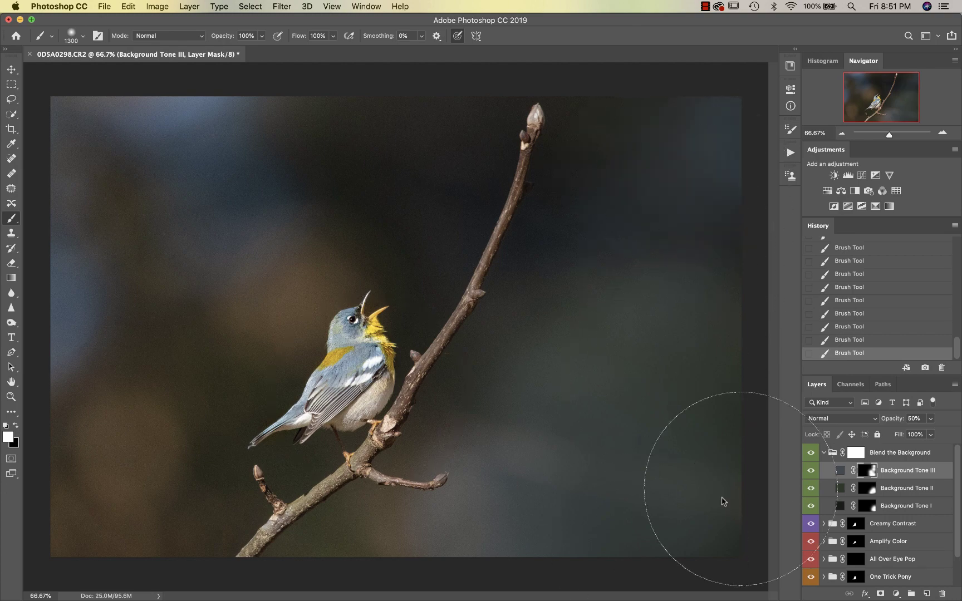
# Lower tone opacities: Background Tone III to 30%, Tone II to 28%, Tone I to 32%
pyautogui.click(931, 418)
pyautogui.moveTo(920, 433); pyautogui.dragTo(918, 434)
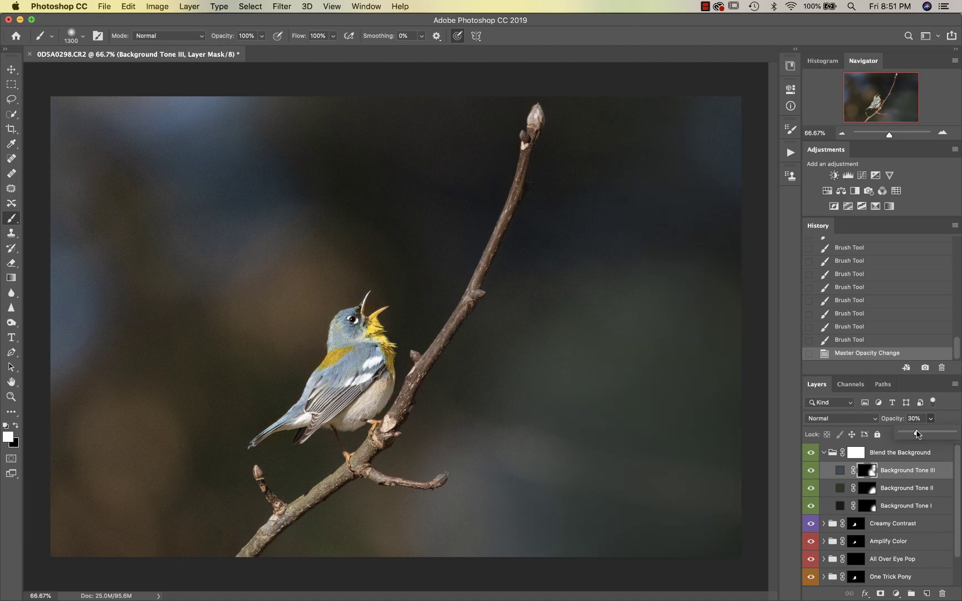
pyautogui.press('super+2')
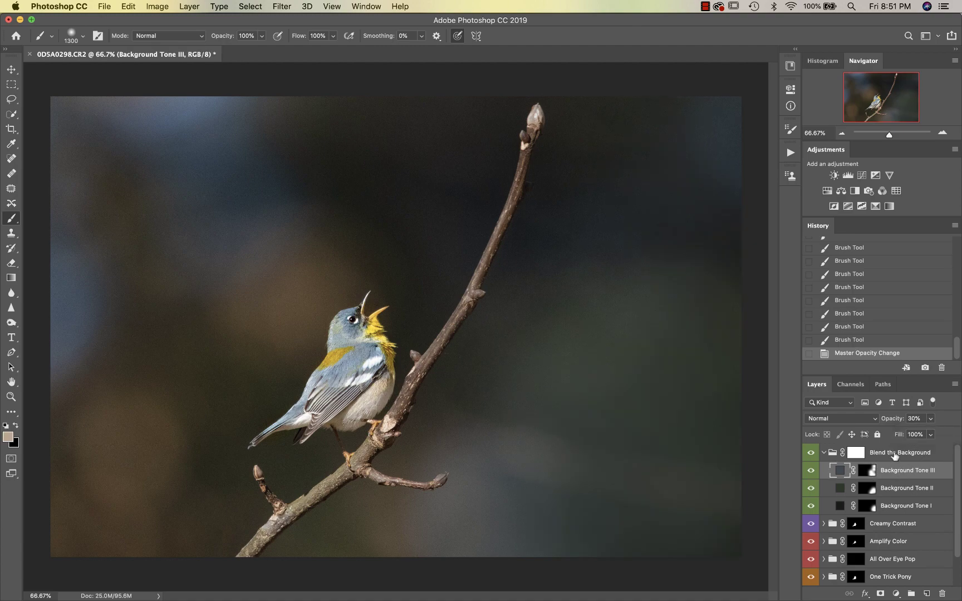
pyautogui.click(900, 488)
pyautogui.click(929, 419)
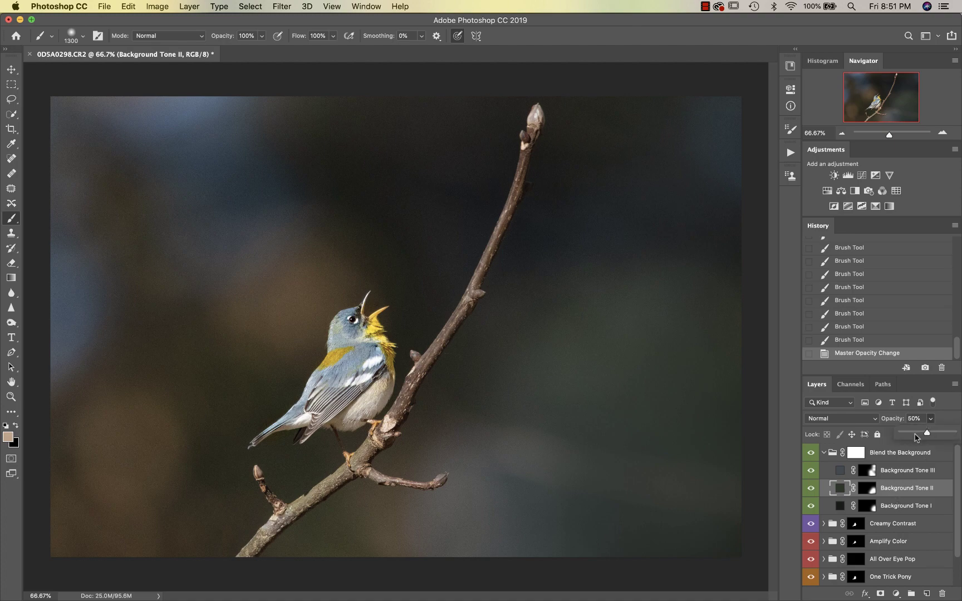
pyautogui.moveTo(917, 435); pyautogui.dragTo(917, 435)
pyautogui.click(907, 507)
pyautogui.click(907, 507)
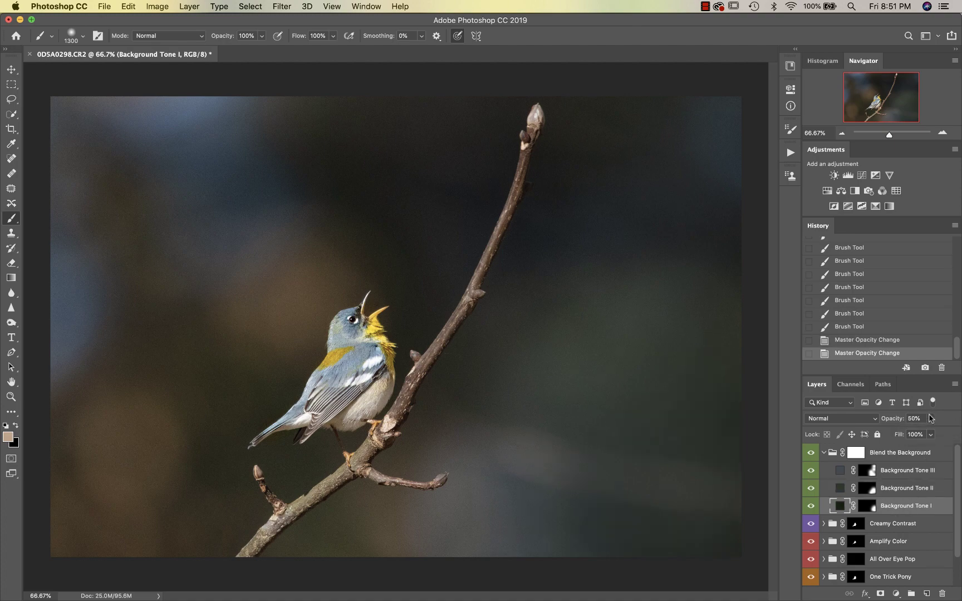
pyautogui.click(930, 419)
pyautogui.click(919, 434)
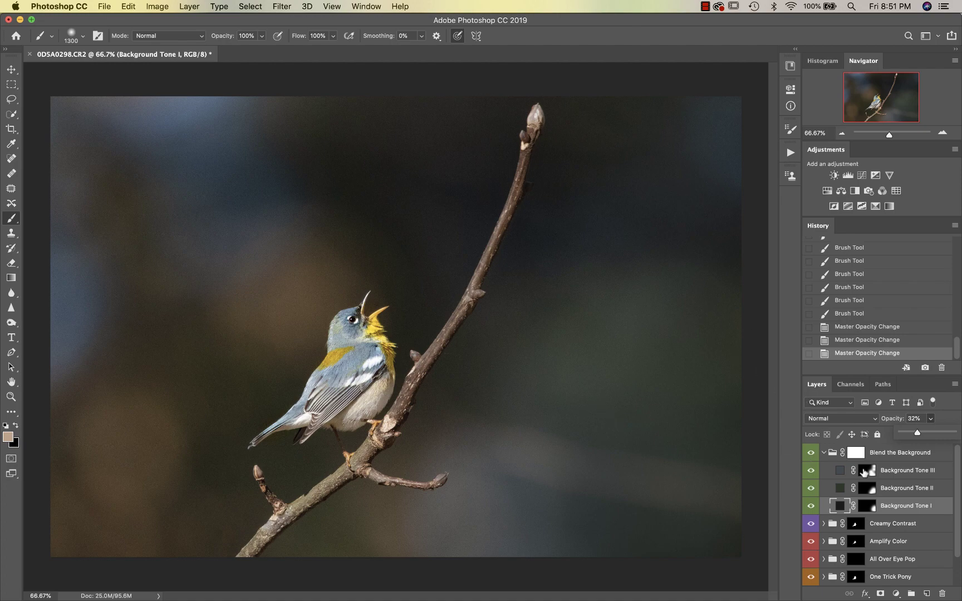
# Run the Blur the Background (Soft) action, letting it flatten and blur the image
pyautogui.click(823, 453)
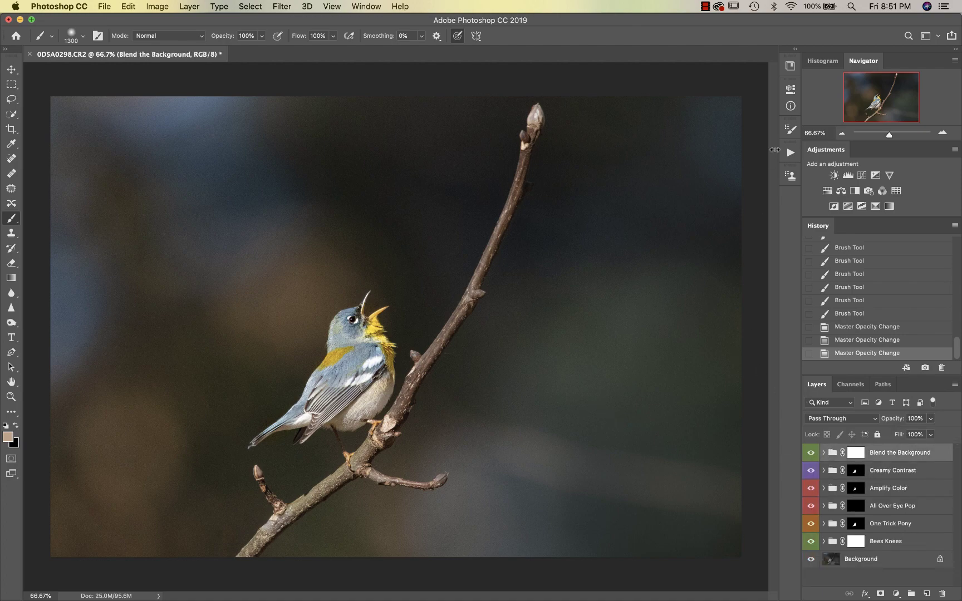
pyautogui.click(790, 152)
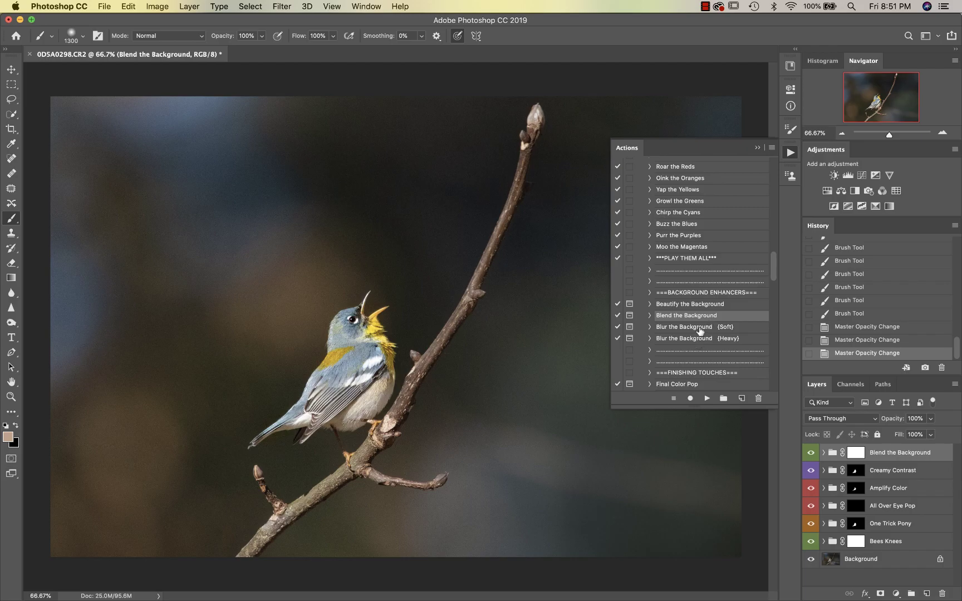
pyautogui.click(700, 329)
pyautogui.click(707, 398)
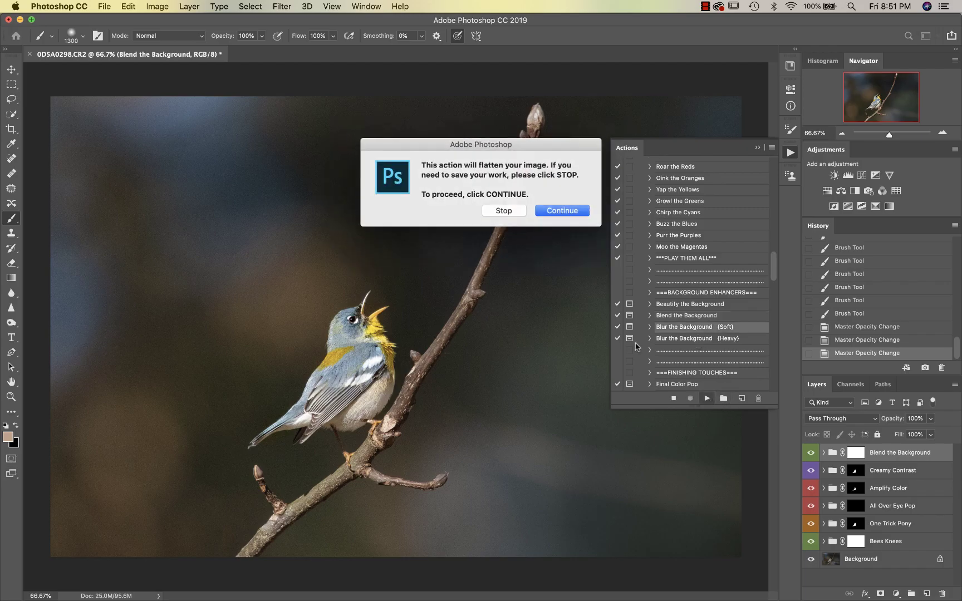
pyautogui.click(583, 211)
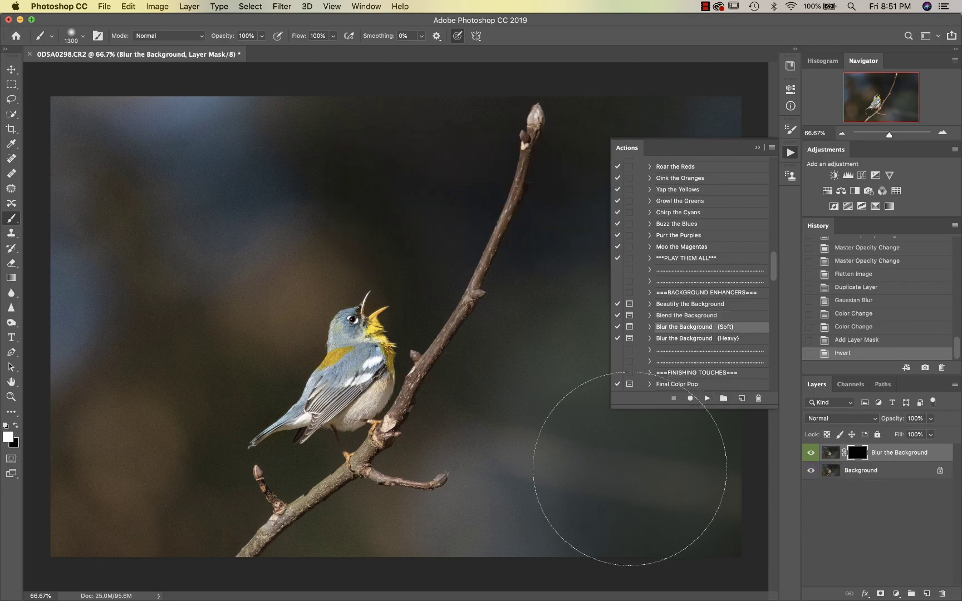
# Paint the blur into the lower-right, left, top-right and edge areas of the backdrop
pyautogui.moveTo(636, 486)
pyautogui.mouseDown()
pyautogui.moveTo(663, 508)
pyautogui.moveTo(589, 499)
pyautogui.moveTo(582, 512)
pyautogui.moveTo(648, 521)
pyautogui.moveTo(697, 515)
pyautogui.mouseUp()
pyautogui.moveTo(152, 465)
pyautogui.mouseDown()
pyautogui.moveTo(111, 478)
pyautogui.moveTo(124, 480)
pyautogui.moveTo(220, 257)
pyautogui.moveTo(230, 259)
pyautogui.moveTo(193, 206)
pyautogui.moveTo(141, 204)
pyautogui.moveTo(343, 136)
pyautogui.moveTo(368, 144)
pyautogui.moveTo(359, 163)
pyautogui.moveTo(348, 161)
pyautogui.moveTo(366, 147)
pyautogui.moveTo(584, 110)
pyautogui.mouseUp()
pyautogui.click(761, 147)
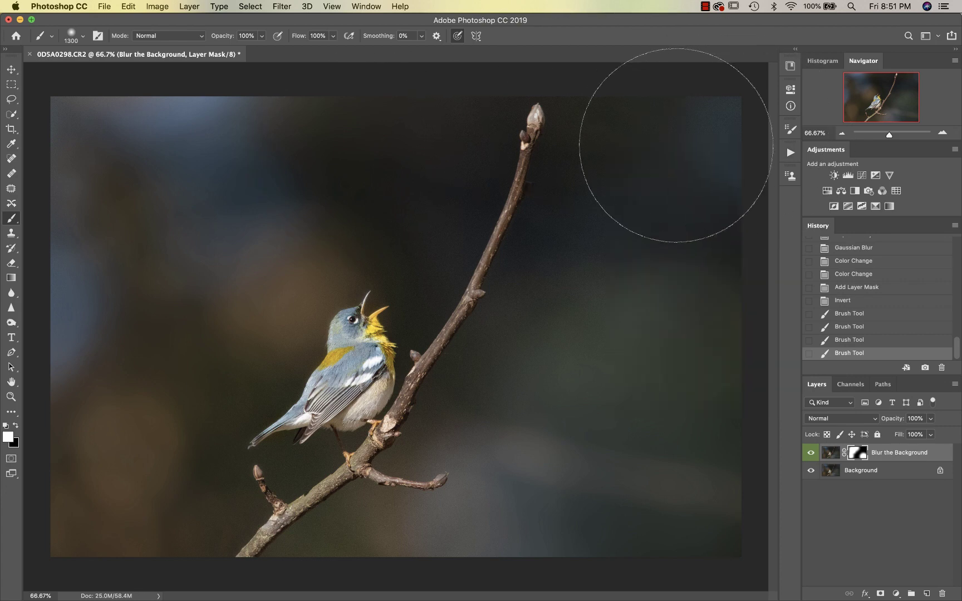
pyautogui.moveTo(683, 150)
pyautogui.mouseDown()
pyautogui.moveTo(614, 232)
pyautogui.moveTo(702, 111)
pyautogui.mouseUp()
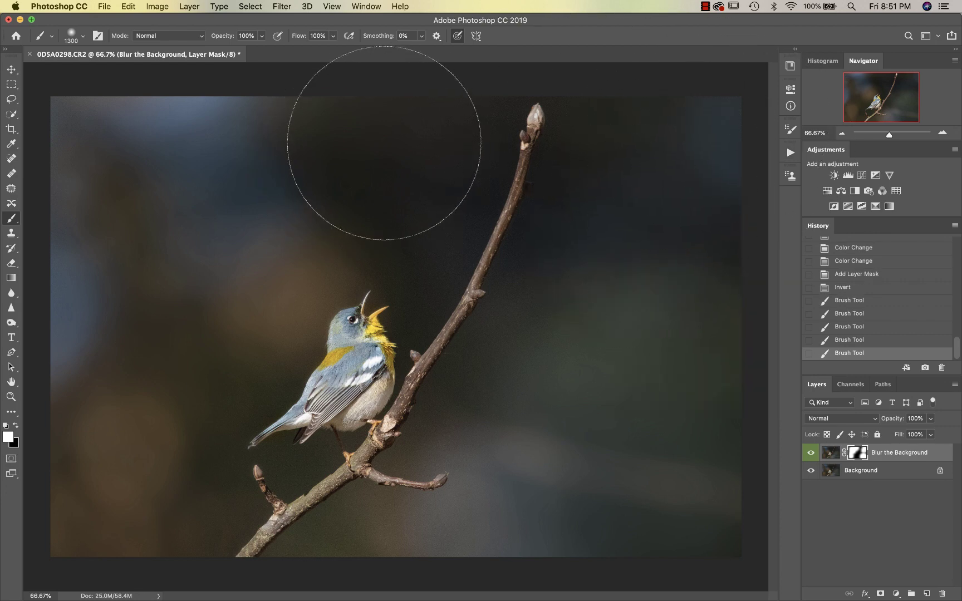
pyautogui.moveTo(343, 125); pyautogui.dragTo(97, 311)
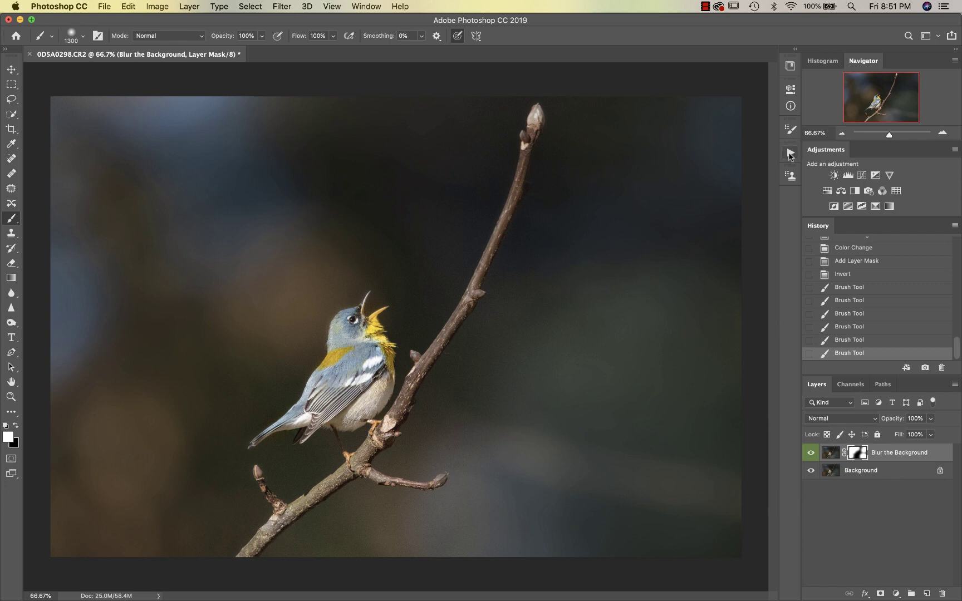
# Run Beautify the Background and sample a dark backdrop colour for the first tone
pyautogui.click(791, 152)
pyautogui.click(702, 308)
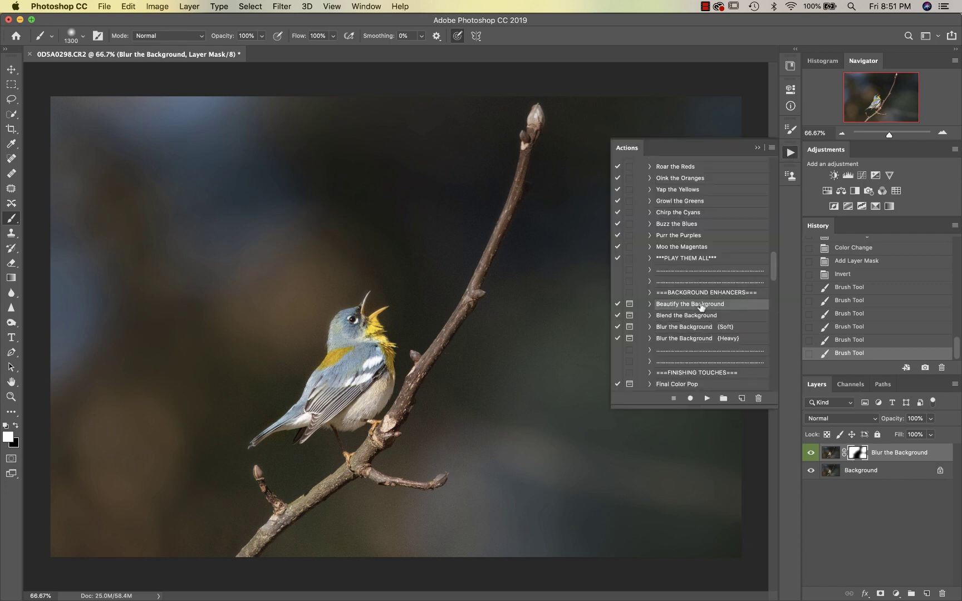
pyautogui.click(707, 398)
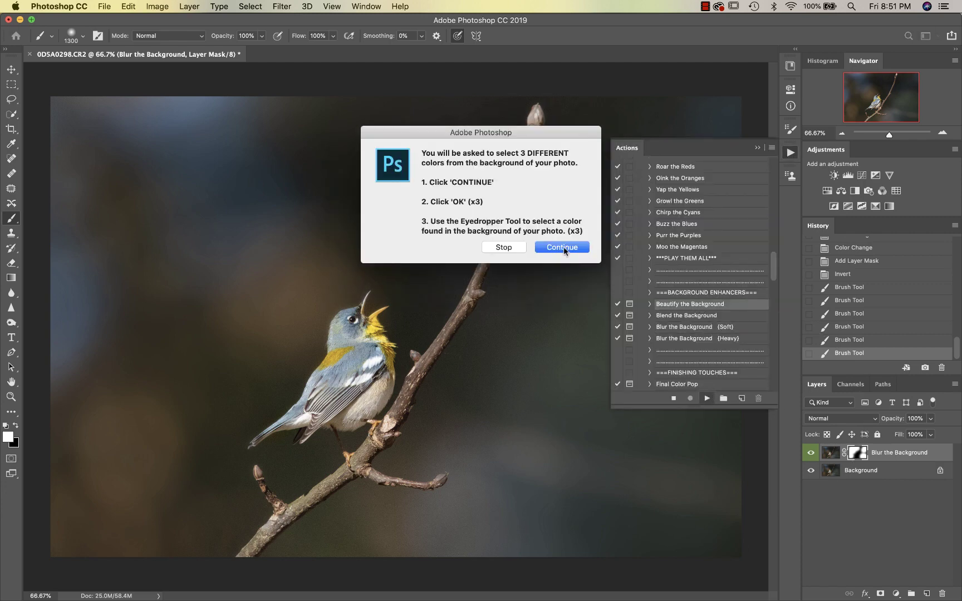
pyautogui.click(563, 248)
pyautogui.click(499, 248)
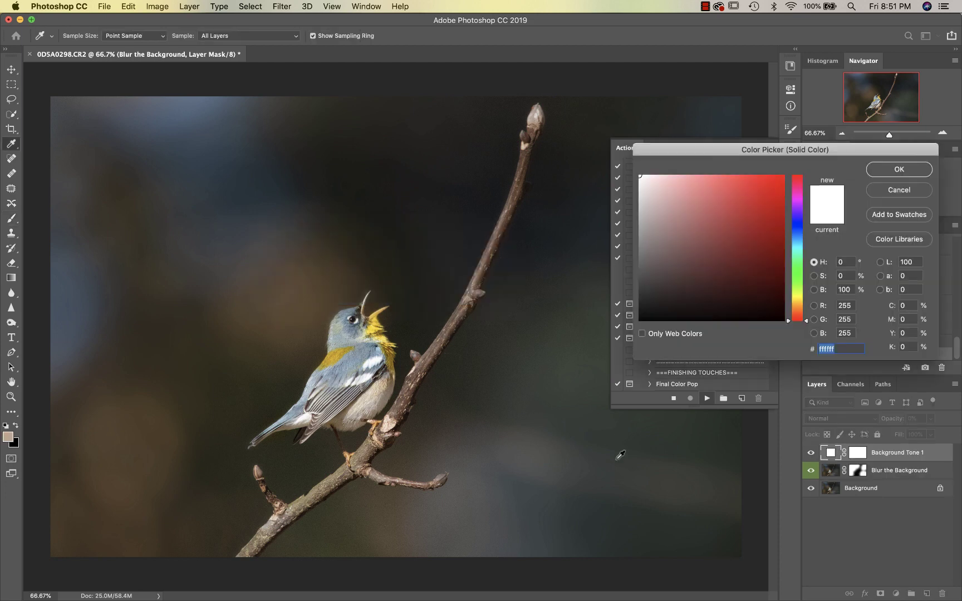
pyautogui.click(556, 518)
pyautogui.click(899, 169)
# Sample blue-grey and dark green backdrop colours for the second and third tones
pyautogui.click(493, 246)
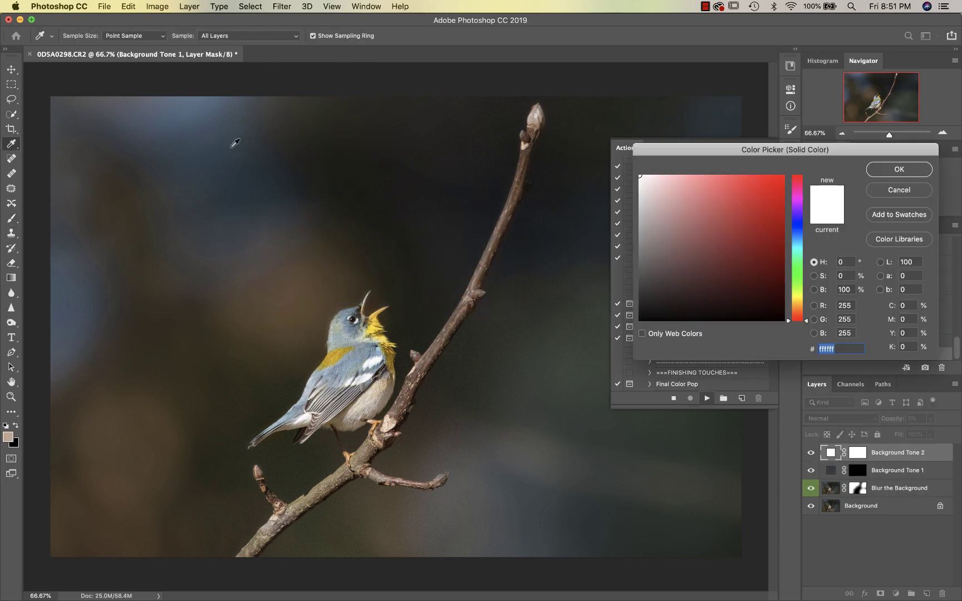
pyautogui.click(198, 115)
pyautogui.click(896, 169)
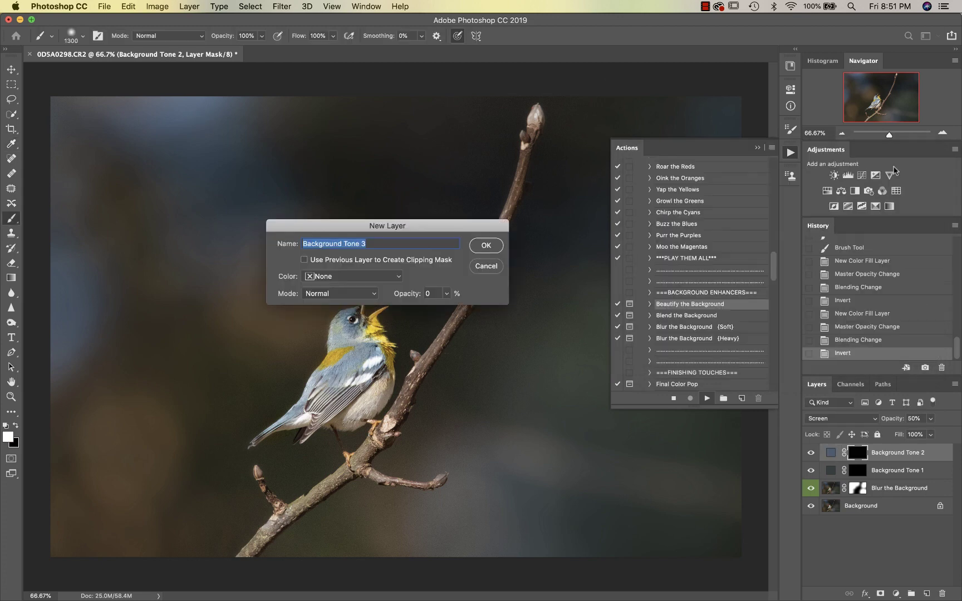
pyautogui.click(484, 244)
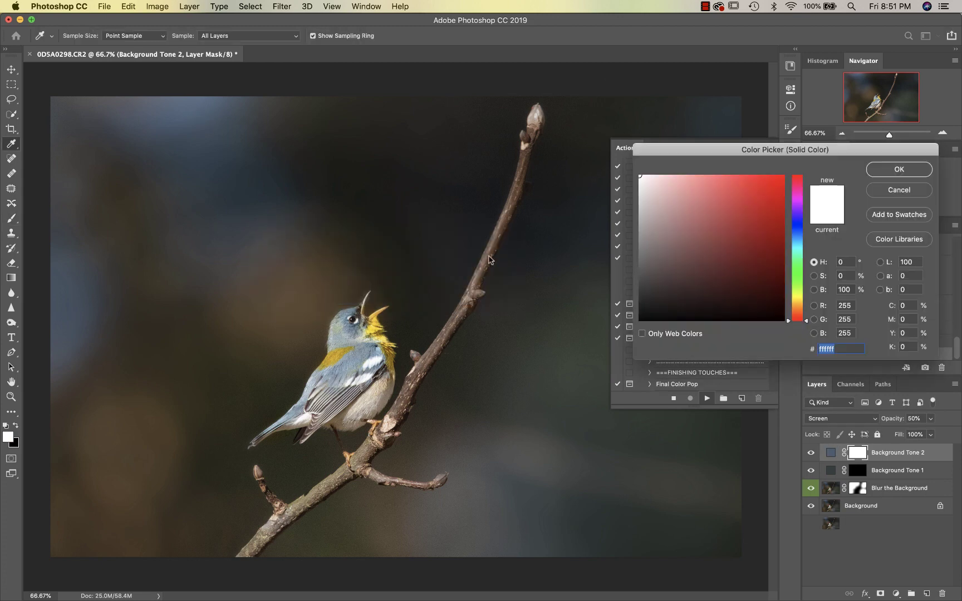
pyautogui.click(709, 432)
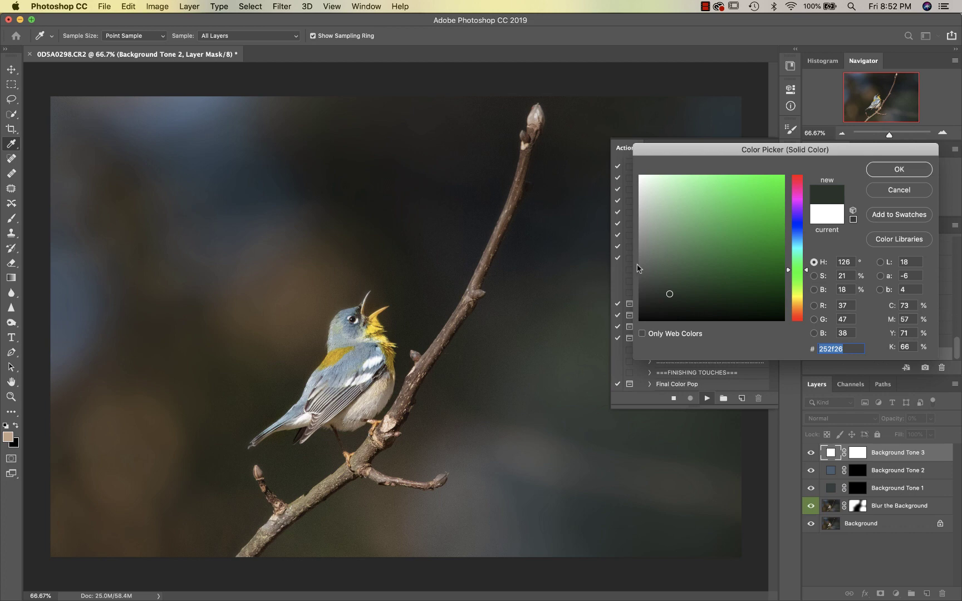
pyautogui.click(905, 172)
# Paint the first background tone into the lower-right backdrop with a 1500 brush at 30% opacity
pyautogui.click(560, 233)
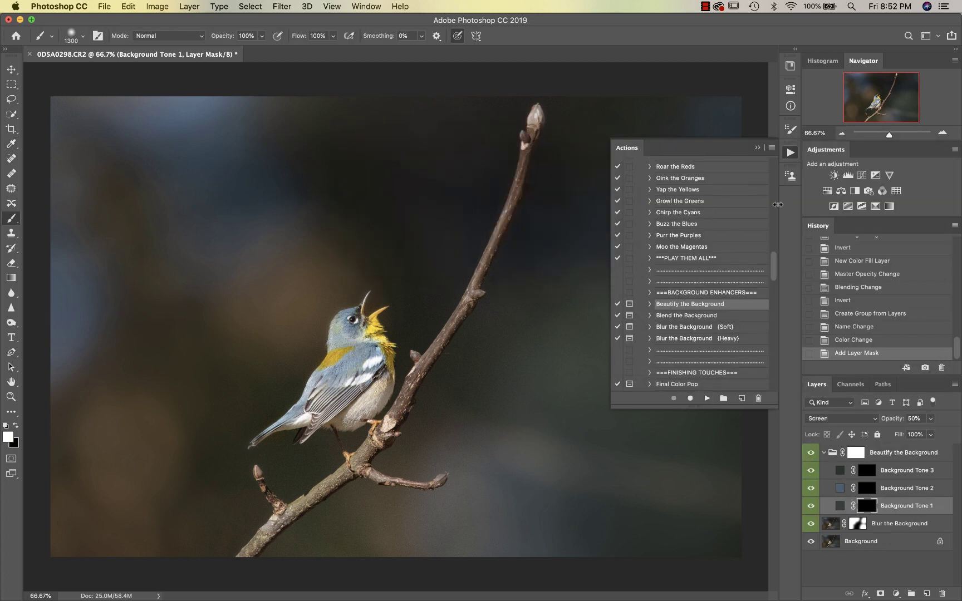
pyautogui.click(758, 146)
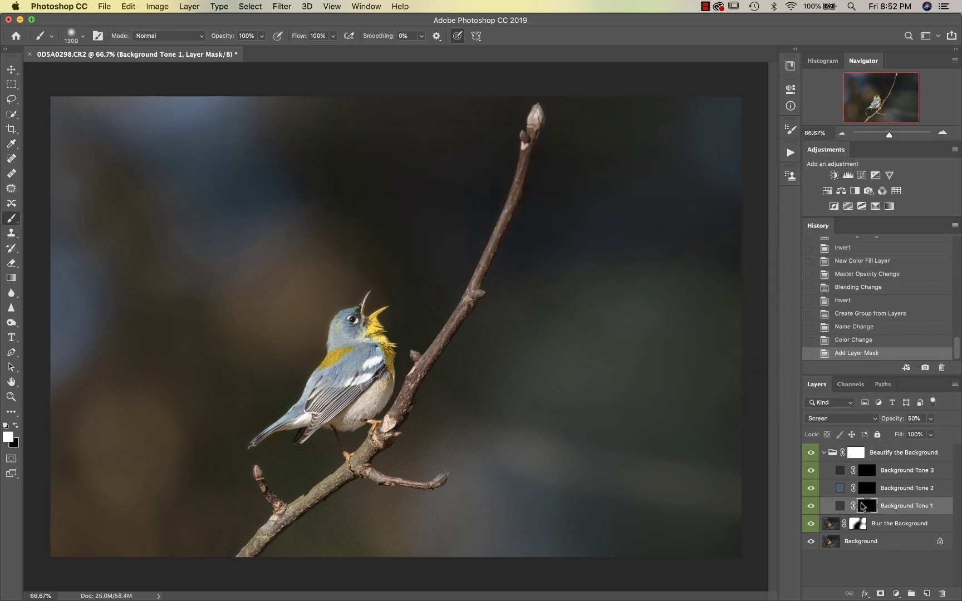
pyautogui.press(']')
pyautogui.press(']')
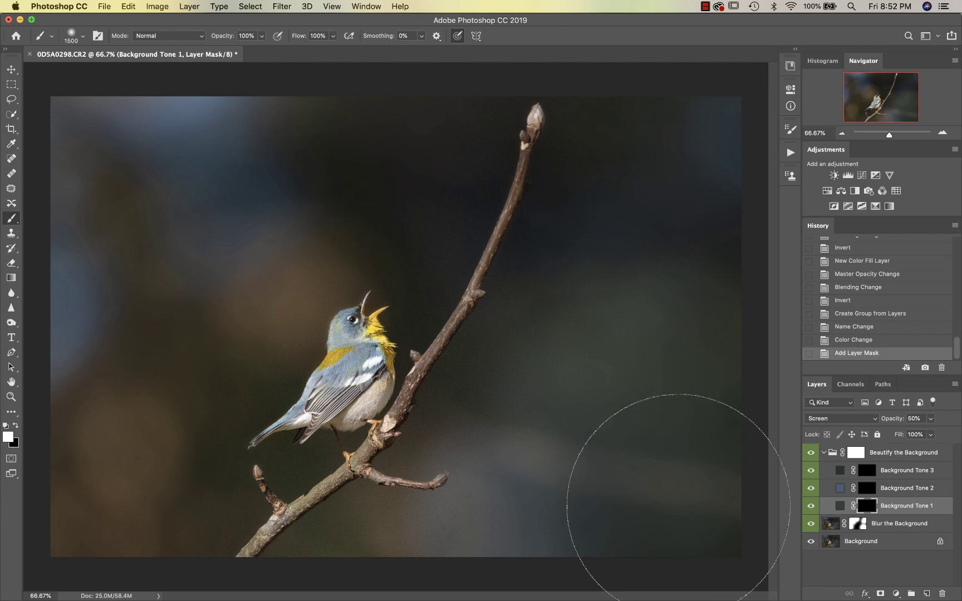
pyautogui.moveTo(678, 506)
pyautogui.mouseDown()
pyautogui.moveTo(684, 485)
pyautogui.moveTo(635, 475)
pyautogui.moveTo(682, 410)
pyautogui.mouseUp()
pyautogui.click(932, 420)
pyautogui.moveTo(920, 434); pyautogui.dragTo(918, 435)
# Brighten the top-right background on the Background Tone 2 mask at 35% opacity
pyautogui.click(871, 492)
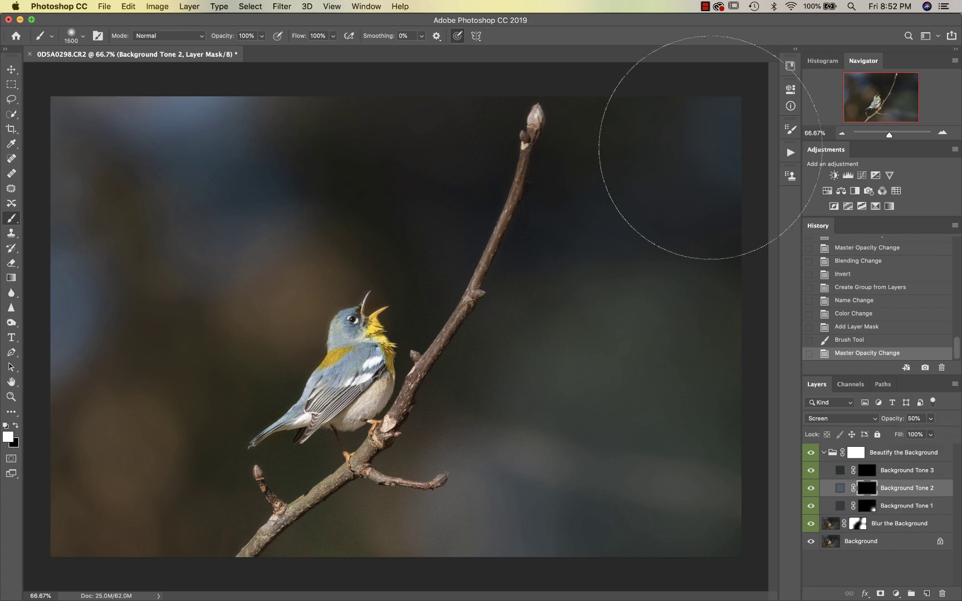
pyautogui.moveTo(711, 133); pyautogui.dragTo(668, 172)
pyautogui.click(691, 203)
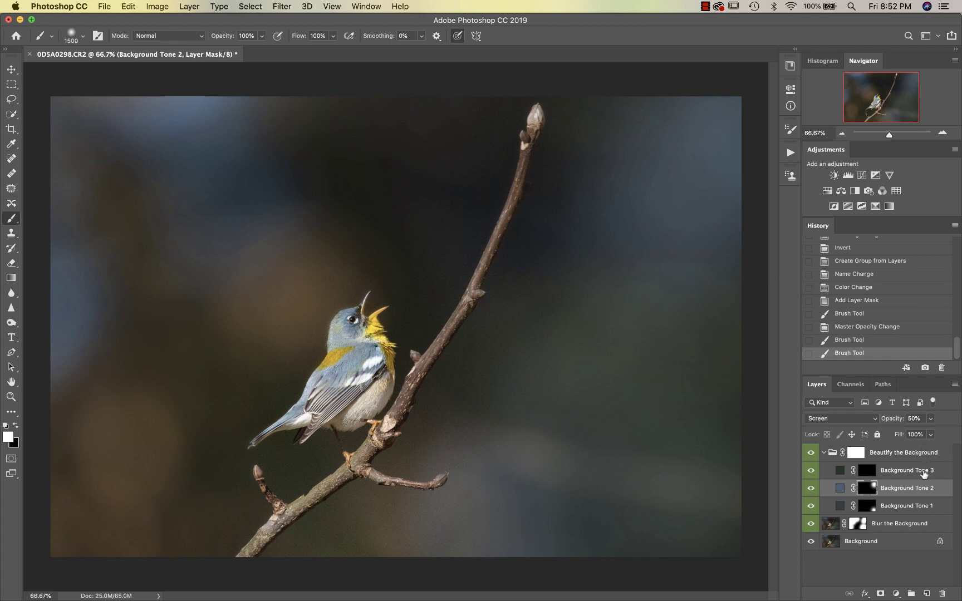
pyautogui.click(928, 421)
pyautogui.moveTo(921, 435); pyautogui.dragTo(919, 435)
# Paint Background Tone 3 into the upper, lower-right, lower-left and left-of-bird background
pyautogui.click(893, 473)
pyautogui.click(892, 472)
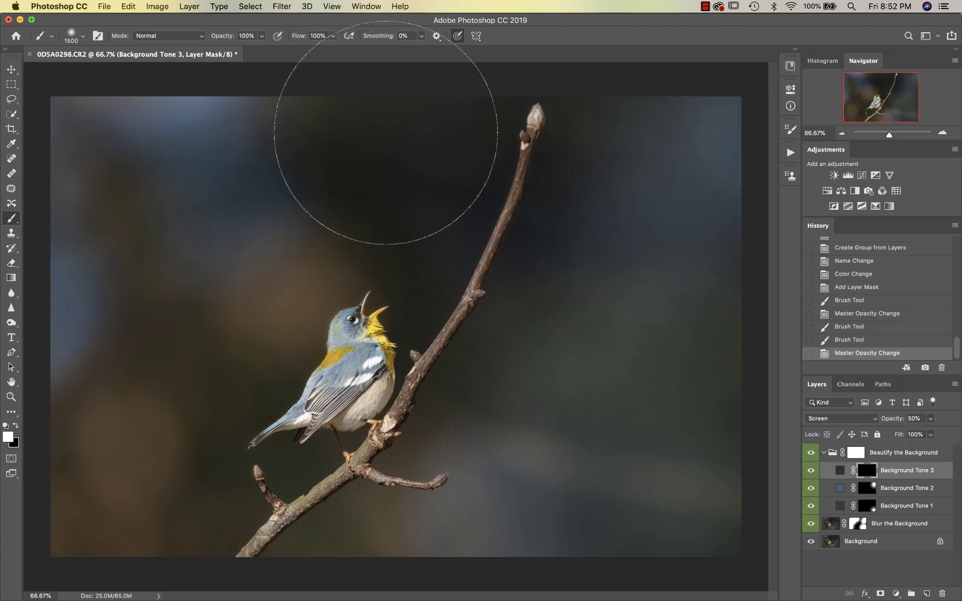
pyautogui.click(388, 137)
pyautogui.click(549, 487)
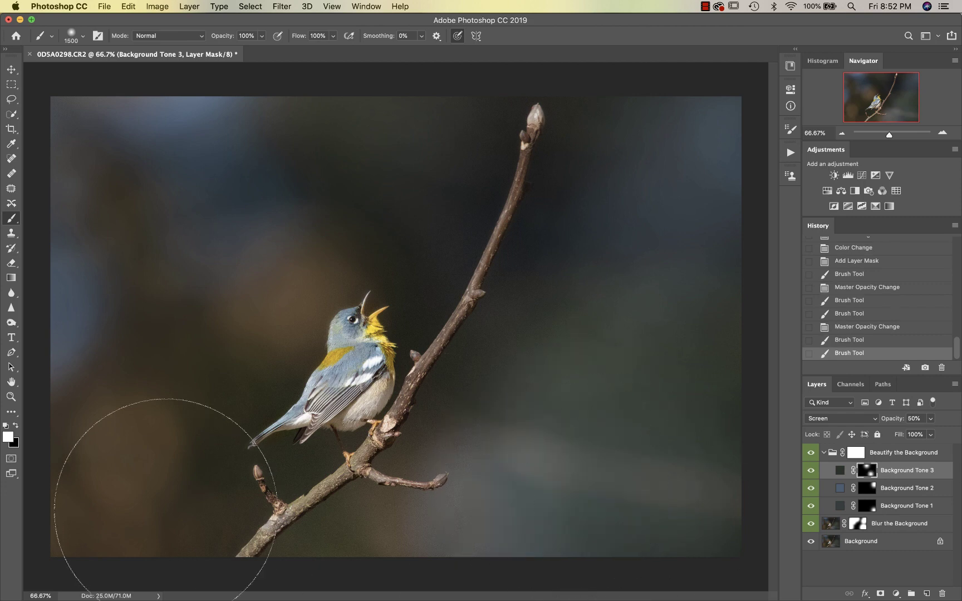
pyautogui.click(100, 472)
pyautogui.click(100, 472)
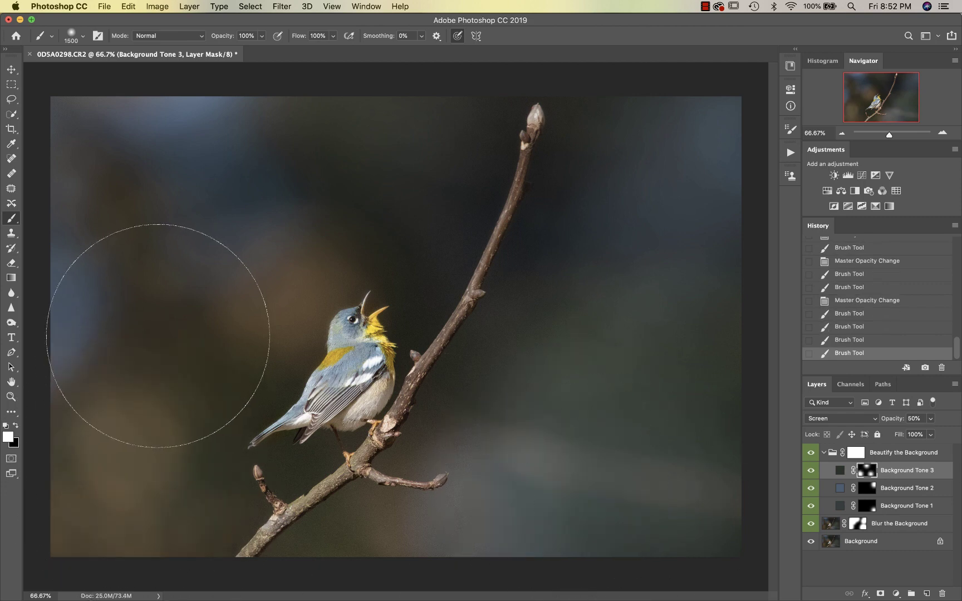
pyautogui.click(161, 317)
# Brighten the upper-left background on the Background Tone 2 mask and set it to 33% opacity
pyautogui.click(867, 488)
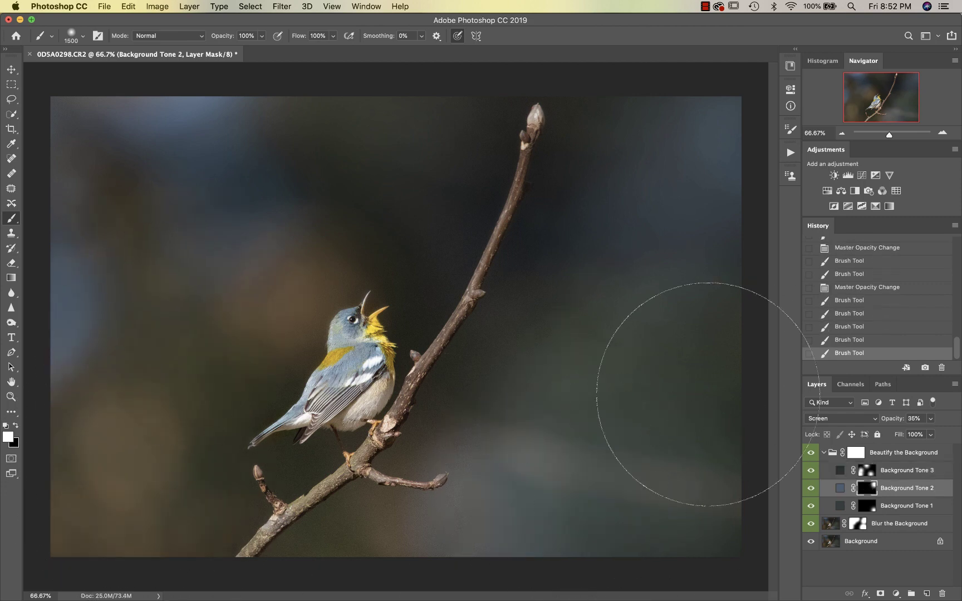
pyautogui.click(165, 217)
pyautogui.click(315, 151)
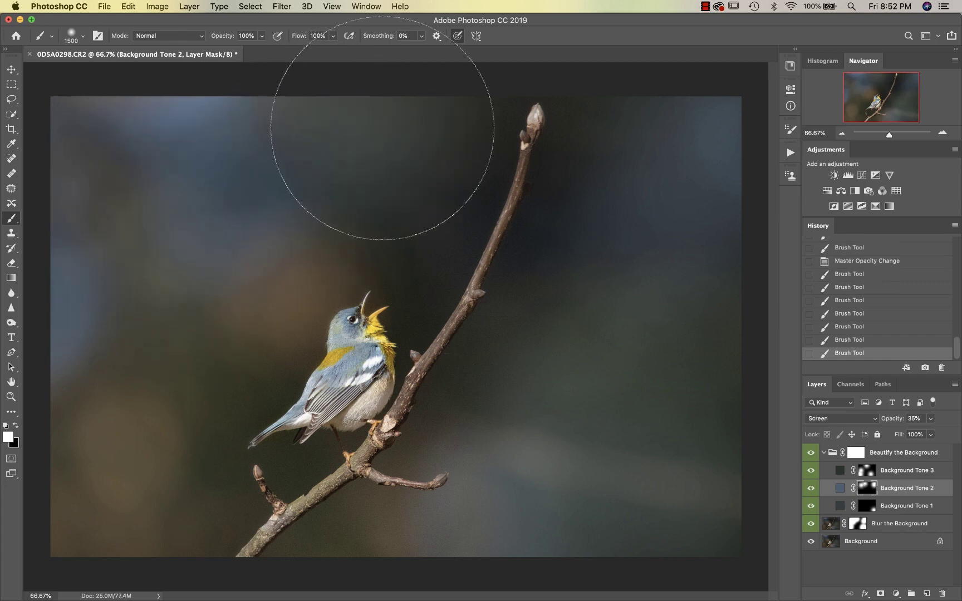
pyautogui.click(326, 124)
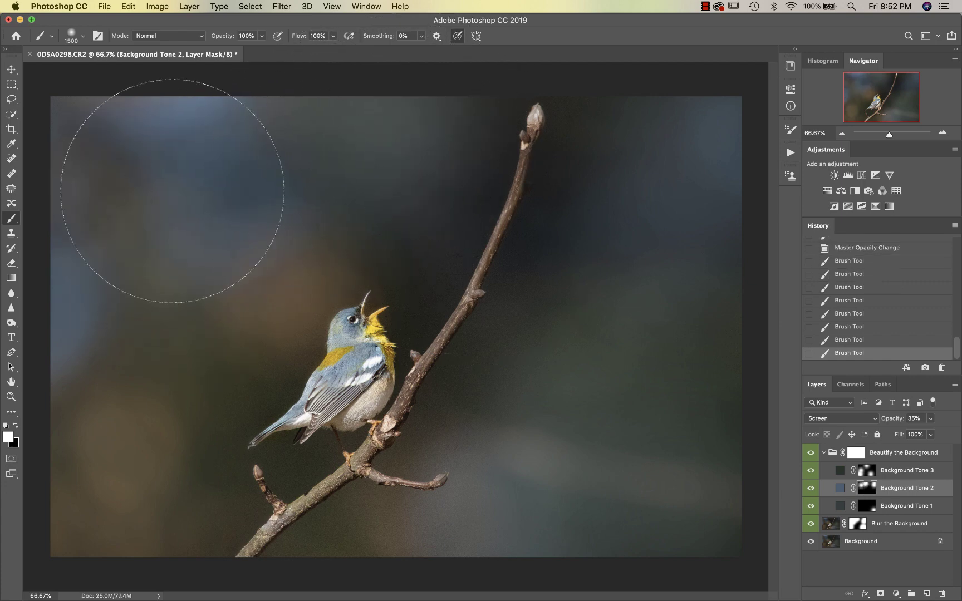
pyautogui.click(154, 187)
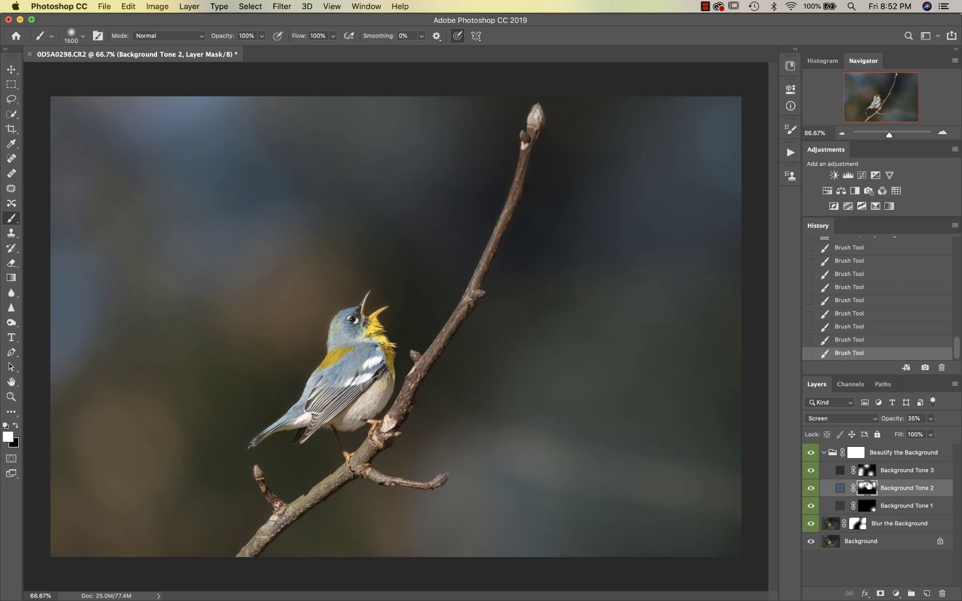
pyautogui.click(931, 420)
pyautogui.moveTo(919, 434); pyautogui.dragTo(918, 434)
# Paint Background Tone 3 at half brush opacity over the upper-right, right and lower-left background
pyautogui.click(910, 467)
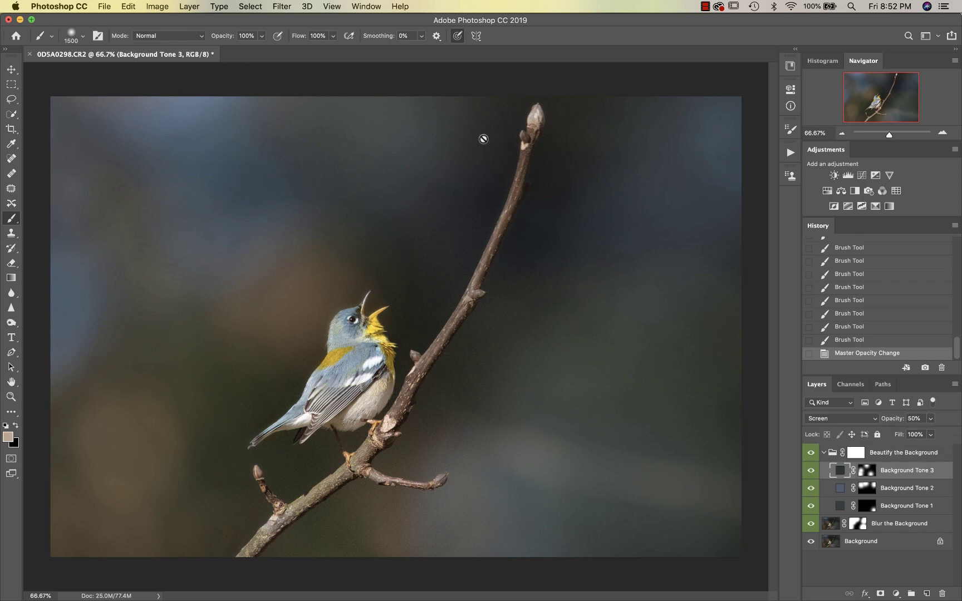
pyautogui.click(866, 470)
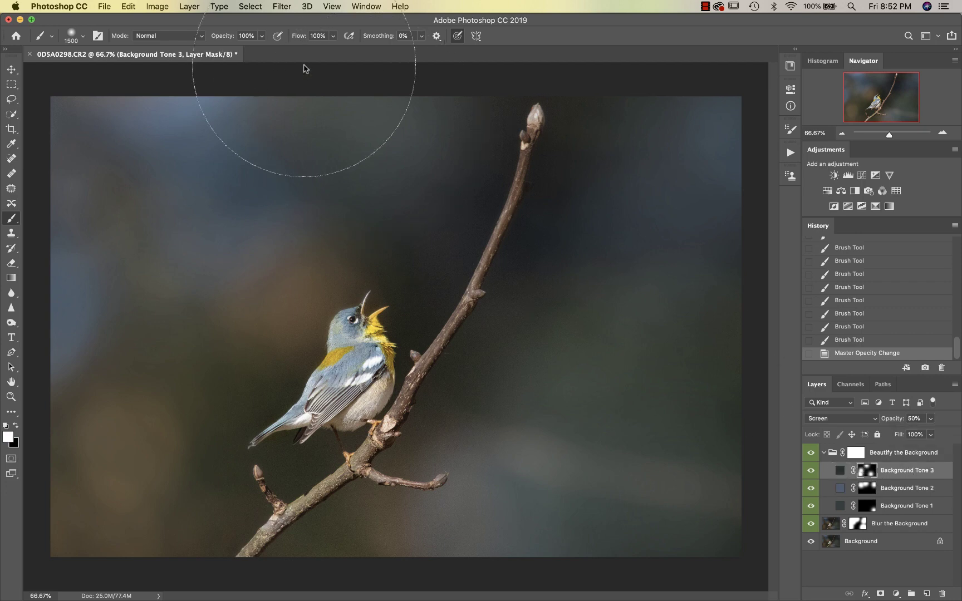
pyautogui.click(262, 36)
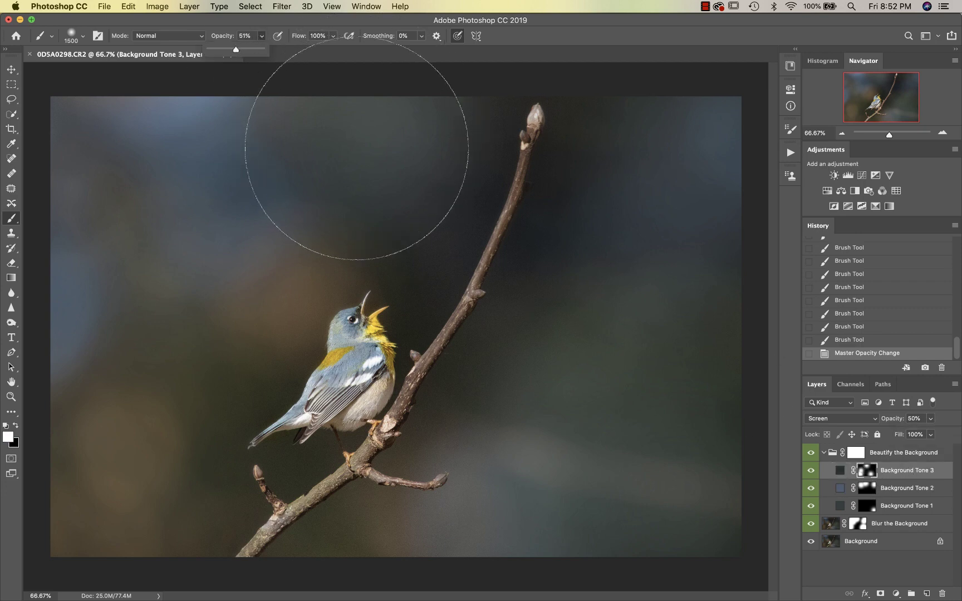
pyautogui.click(399, 129)
pyautogui.click(509, 116)
pyautogui.click(509, 170)
pyautogui.click(489, 268)
pyautogui.click(532, 411)
pyautogui.click(262, 531)
pyautogui.click(127, 472)
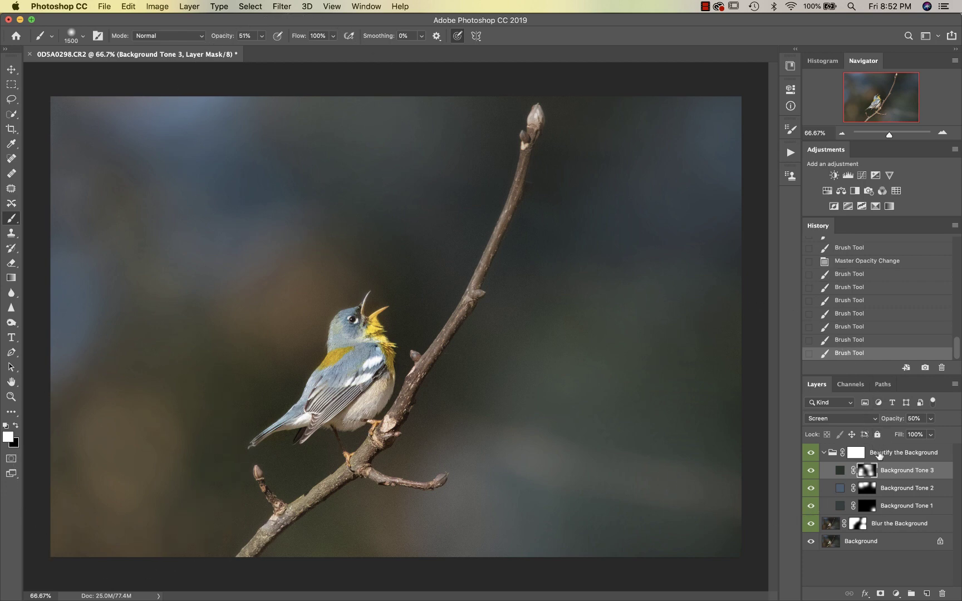
# Mask out parts of the tone with a smaller black brush and collapse the Beautify the Background group
pyautogui.press('[')
pyautogui.press('[')
pyautogui.press('[')
pyautogui.press('[')
pyautogui.press('[')
pyautogui.press('[')
pyautogui.press('[')
pyautogui.press('[')
pyautogui.press('[')
pyautogui.press('[')
pyautogui.press('[')
pyautogui.press('[')
pyautogui.press('[')
pyautogui.press('[')
pyautogui.press('[')
pyautogui.press('x')
pyautogui.click(330, 397)
pyautogui.press('[')
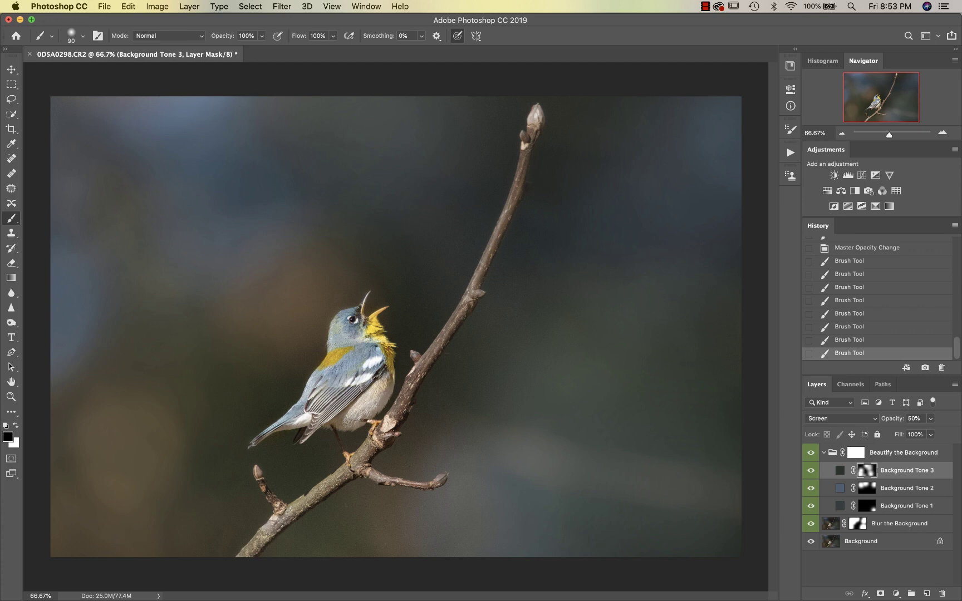
pyautogui.click(476, 391)
pyautogui.click(824, 453)
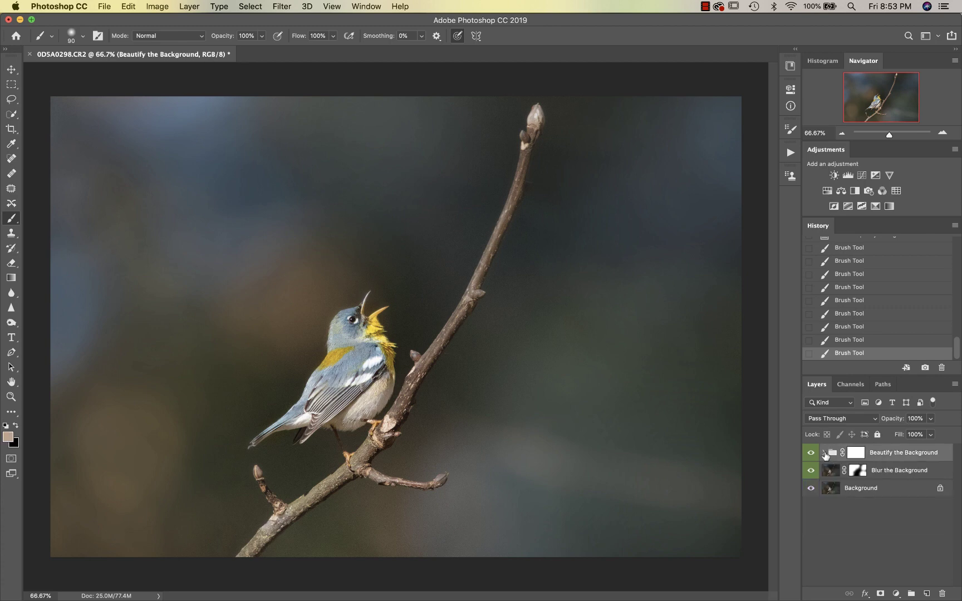
# Run the Final Color Pop action, accepting the flatten prompt, and show its effect
pyautogui.click(790, 154)
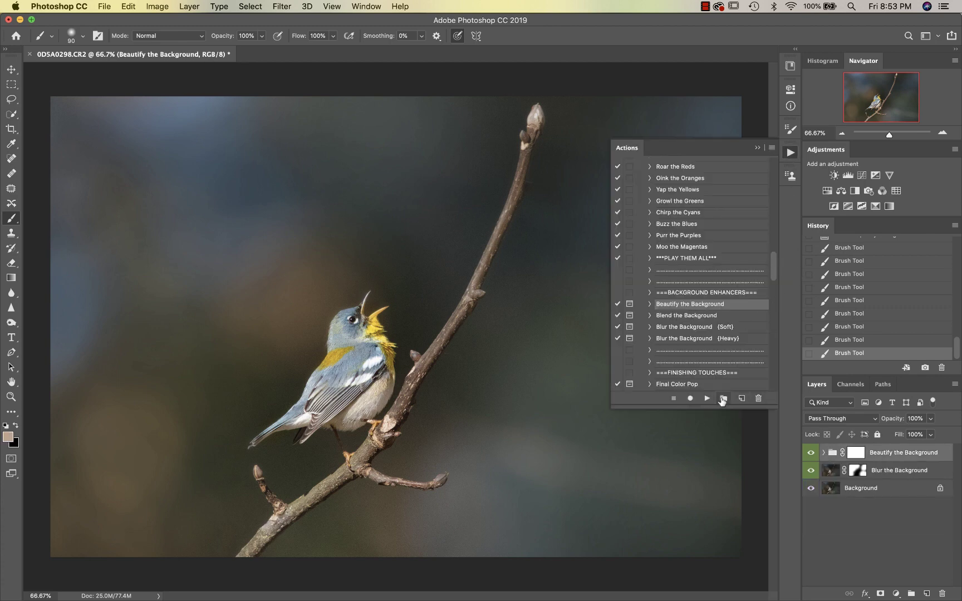
pyautogui.scroll(-5, 722, 368)
pyautogui.click(687, 330)
pyautogui.click(707, 398)
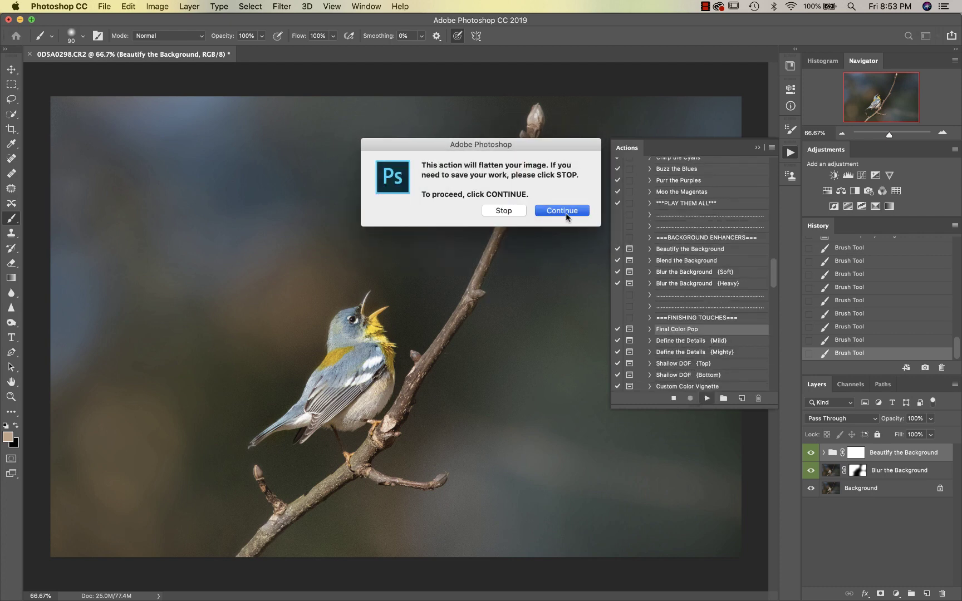
pyautogui.click(563, 211)
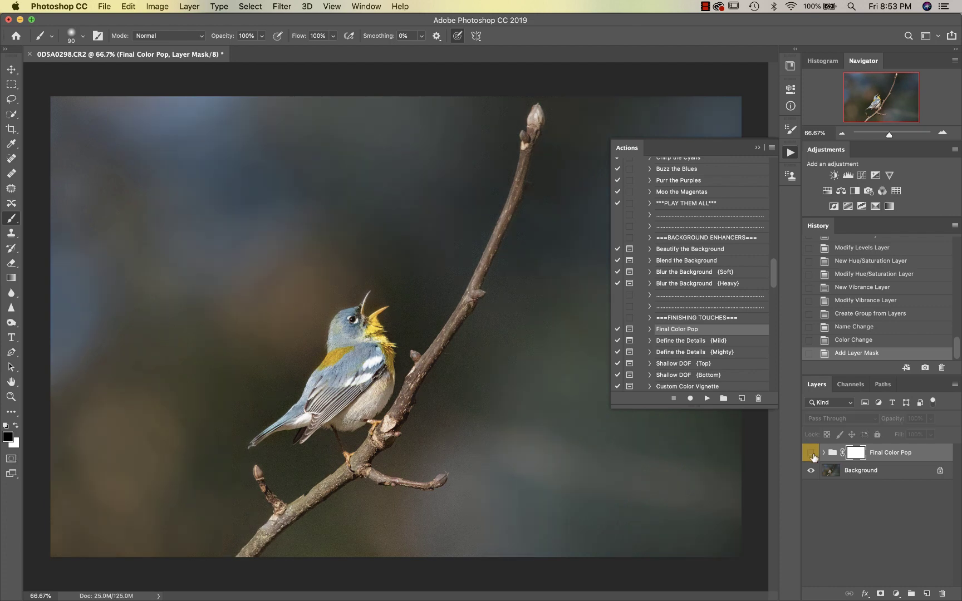
pyautogui.click(812, 454)
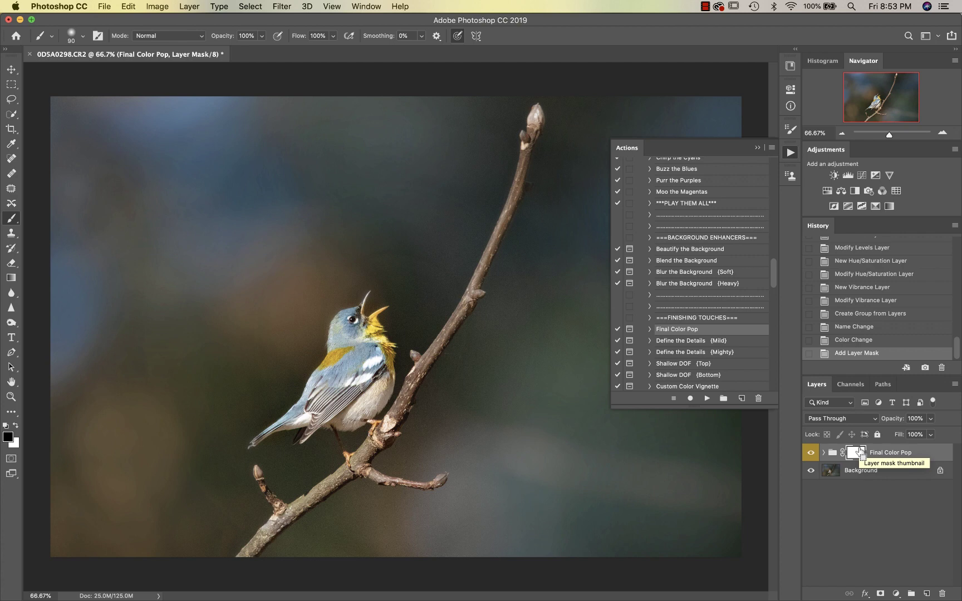
# Invert the Final Color Pop mask and paint the colour boost back onto the bird in white
pyautogui.moveTo(860, 451); pyautogui.dragTo(861, 452)
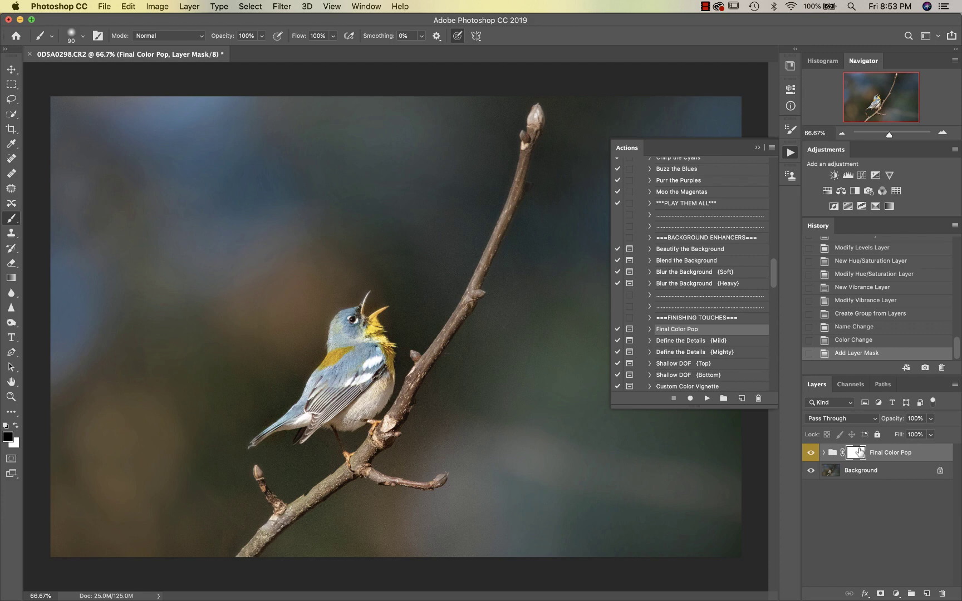
pyautogui.press('super+i')
pyautogui.press('super+1')
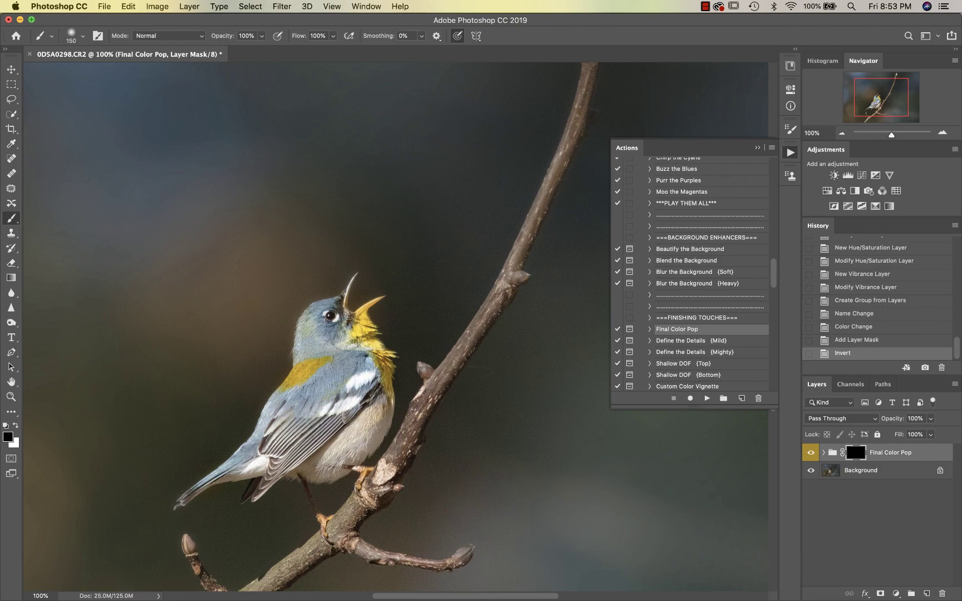
pyautogui.press('x')
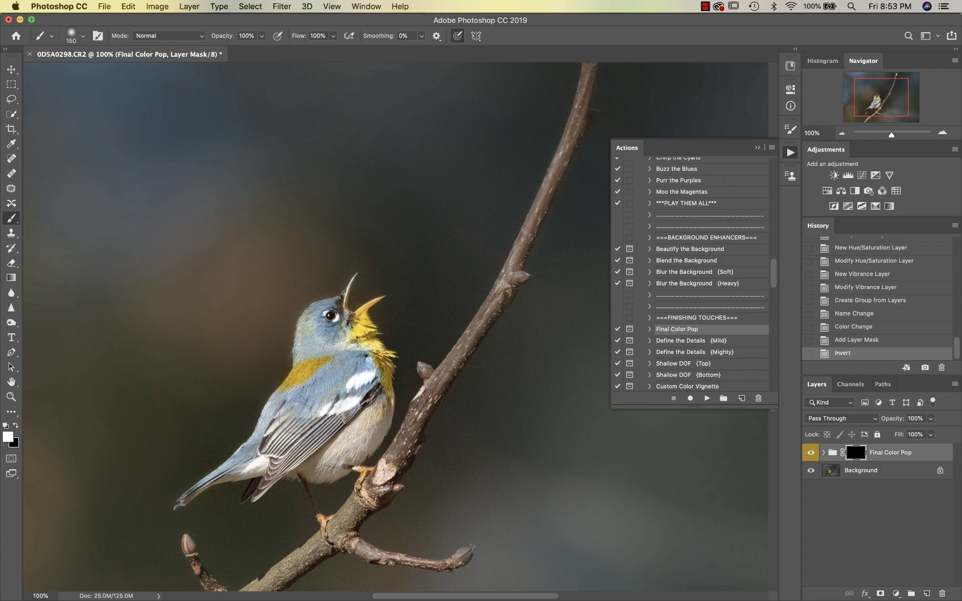
pyautogui.moveTo(289, 388); pyautogui.dragTo(245, 455)
pyautogui.press('super+minus')
pyautogui.scroll(-3, 716, 337)
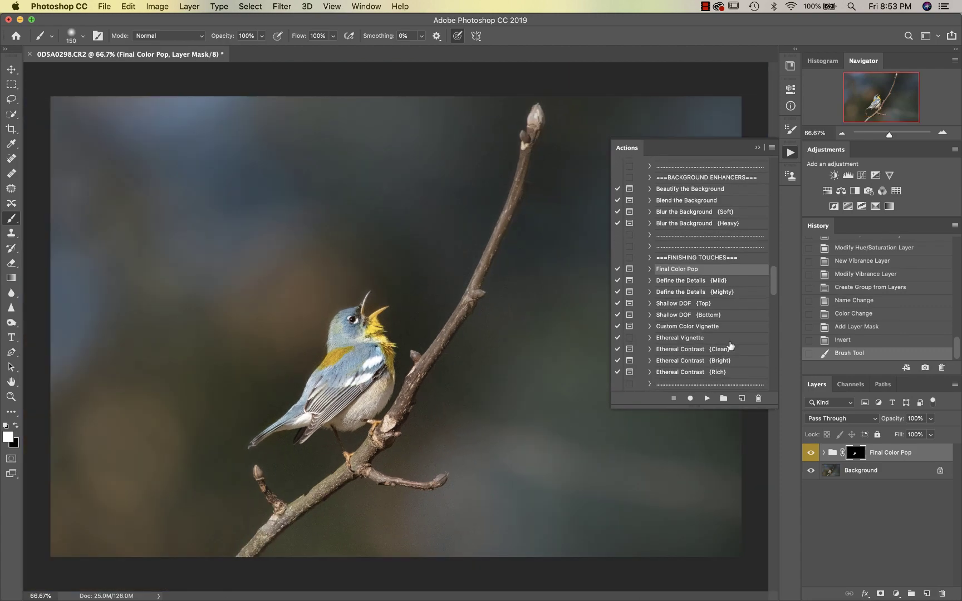
pyautogui.click(683, 328)
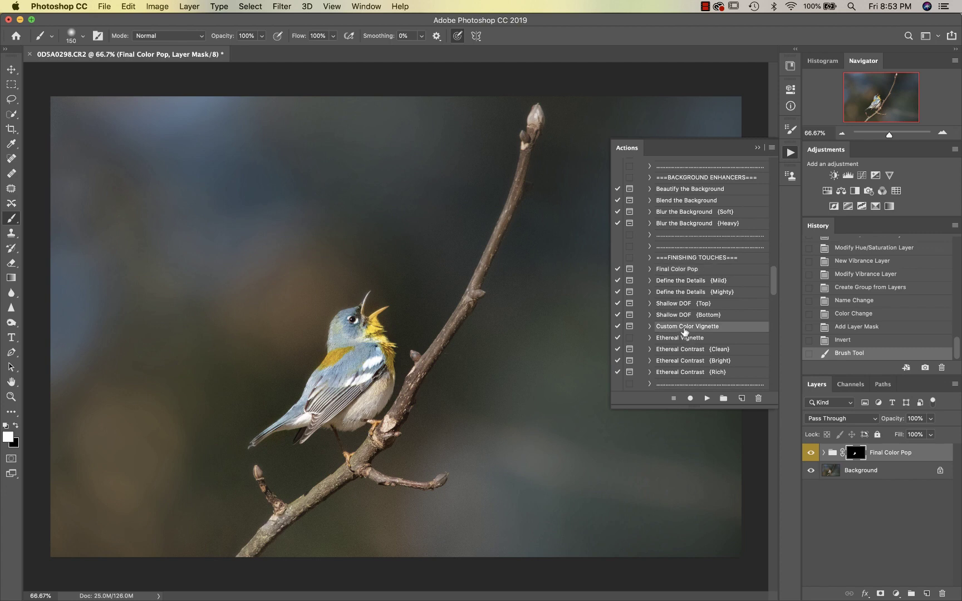
# Run Custom Color Vignette using the bird's blue back as the vignette colour
pyautogui.click(706, 397)
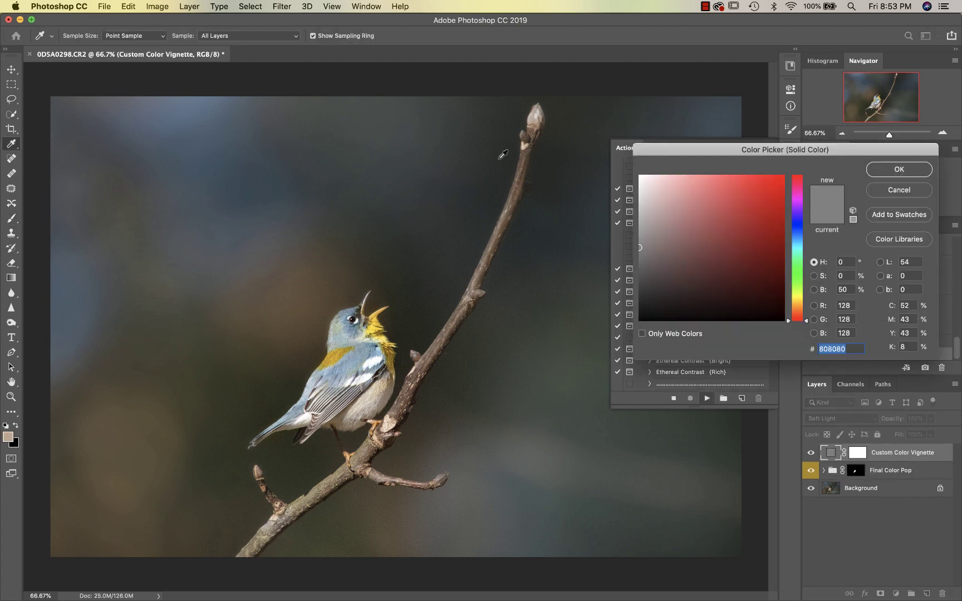
pyautogui.click(358, 358)
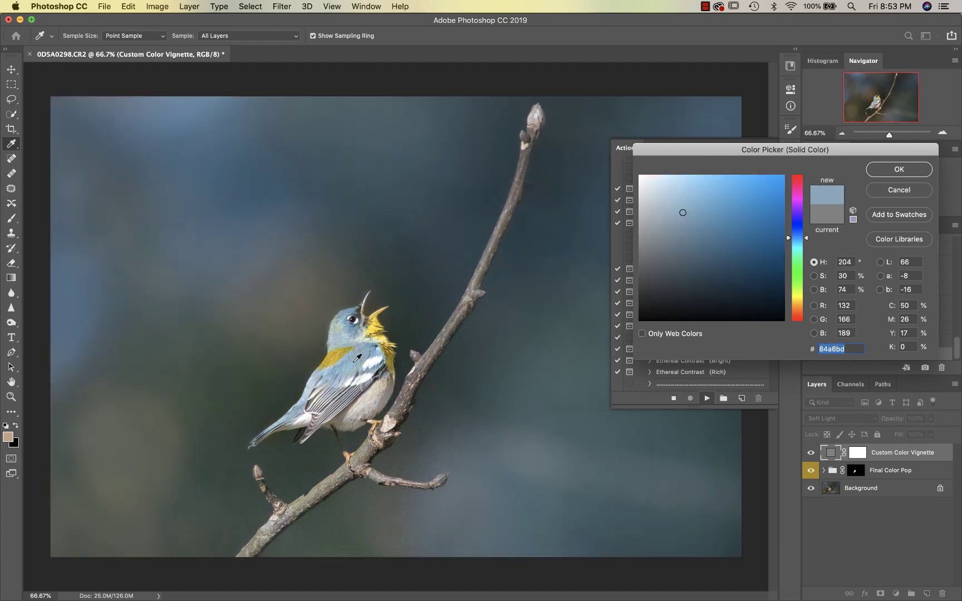
pyautogui.click(881, 174)
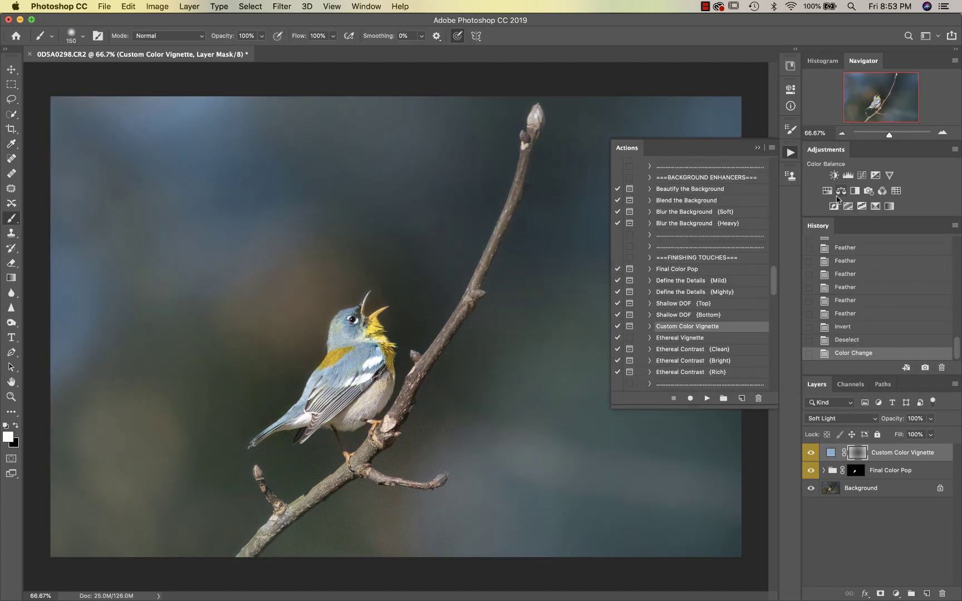
pyautogui.click(757, 147)
pyautogui.click(811, 452)
pyautogui.click(811, 453)
# Set the vignette to 52% opacity and clear it from around the bird with a large black brush
pyautogui.click(929, 420)
pyautogui.moveTo(907, 433); pyautogui.dragTo(905, 432)
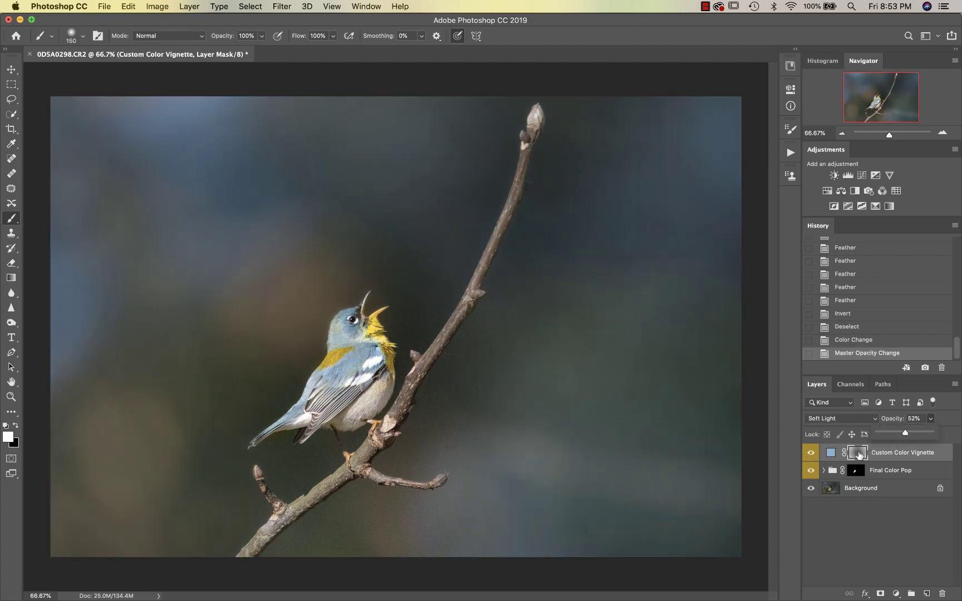
pyautogui.press(']')
pyautogui.press(']')
pyautogui.press(']')
pyautogui.press(']')
pyautogui.press(']')
pyautogui.press(']')
pyautogui.press(']')
pyautogui.press(']')
pyautogui.press(']')
pyautogui.press('x')
pyautogui.click(392, 348)
pyautogui.press(']')
pyautogui.press(']')
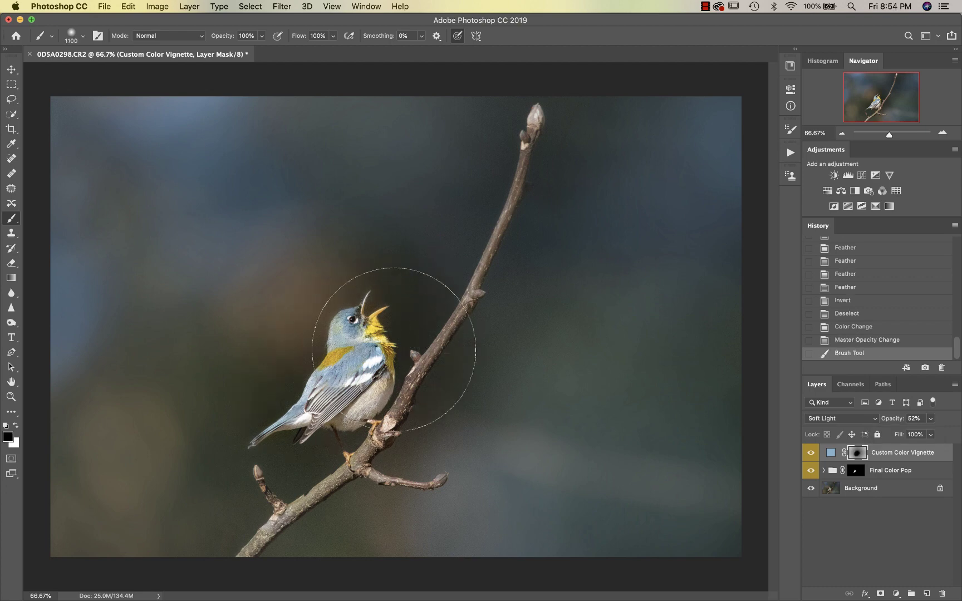
pyautogui.click(394, 349)
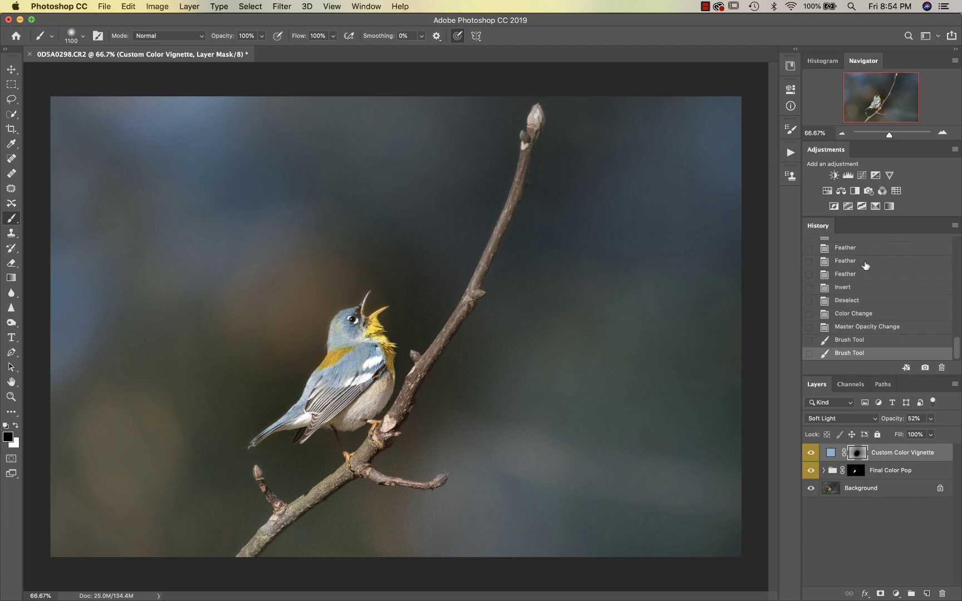
# Apply Ethereal Contrast {Clean} and toggle its visibility to compare
pyautogui.click(790, 152)
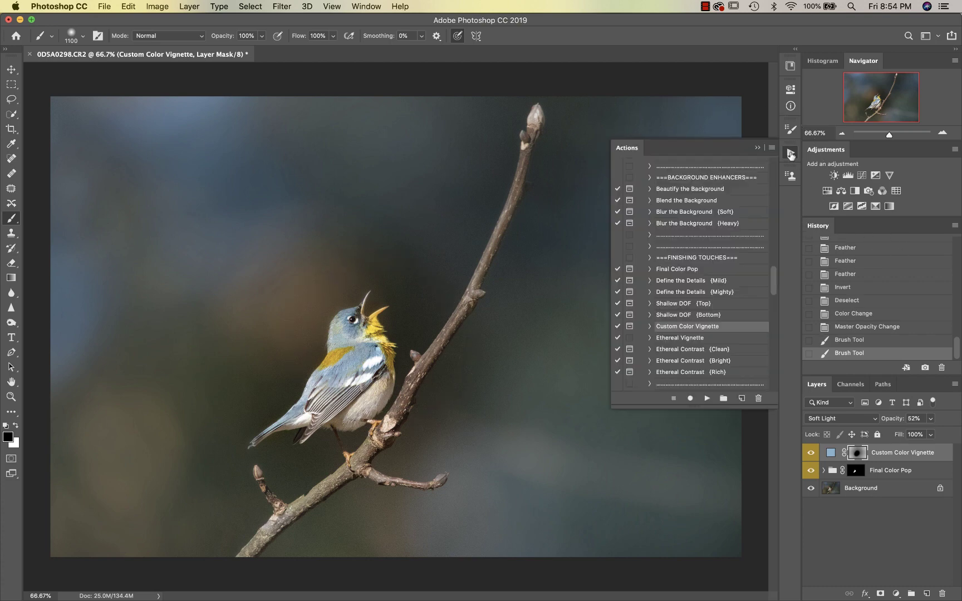
pyautogui.scroll(-3, 688, 343)
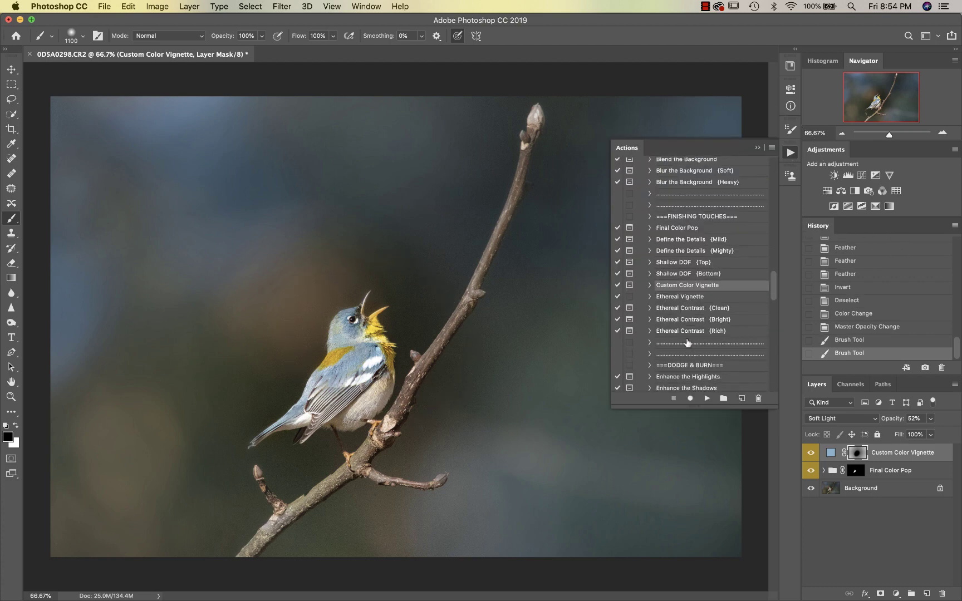
pyautogui.click(697, 309)
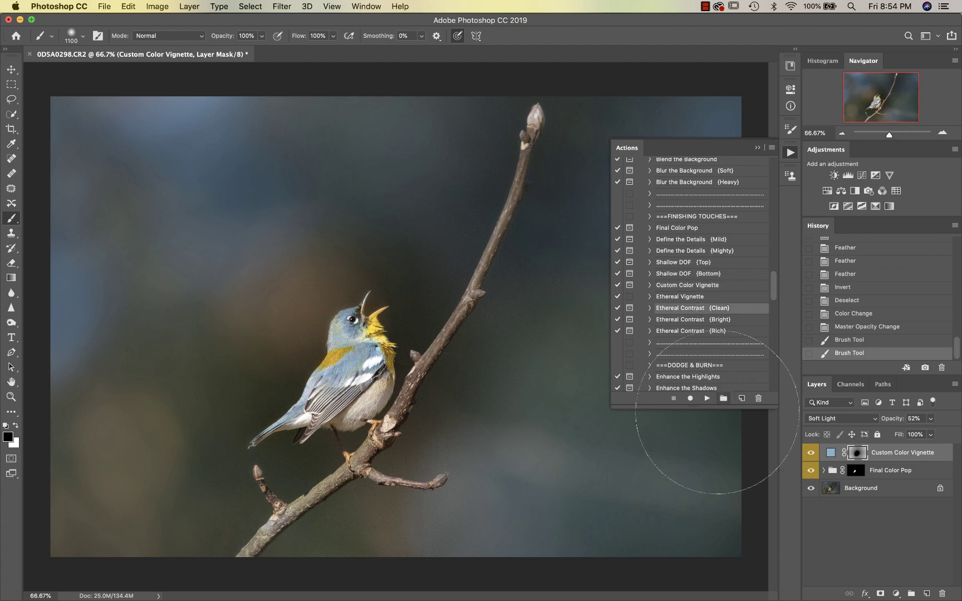
pyautogui.click(707, 398)
pyautogui.click(570, 211)
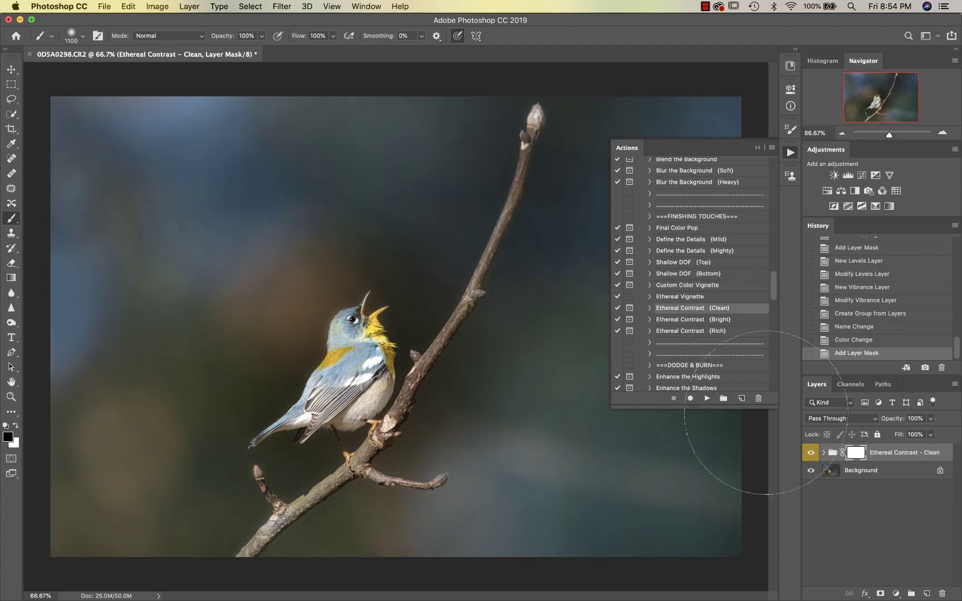
pyautogui.click(810, 454)
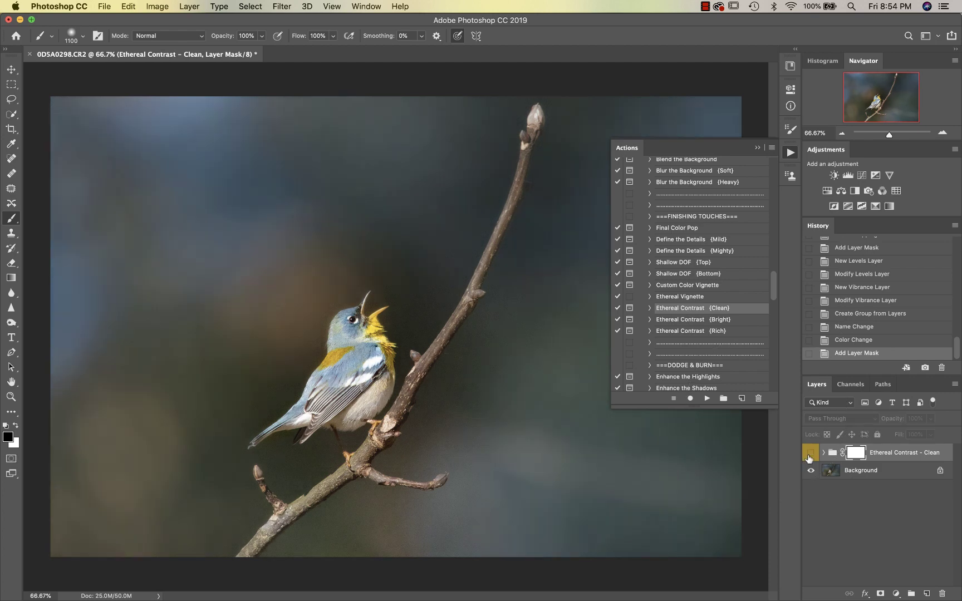
# Apply Ethereal Contrast {Rich} and toggle its visibility to compare
pyautogui.click(719, 331)
pyautogui.click(707, 399)
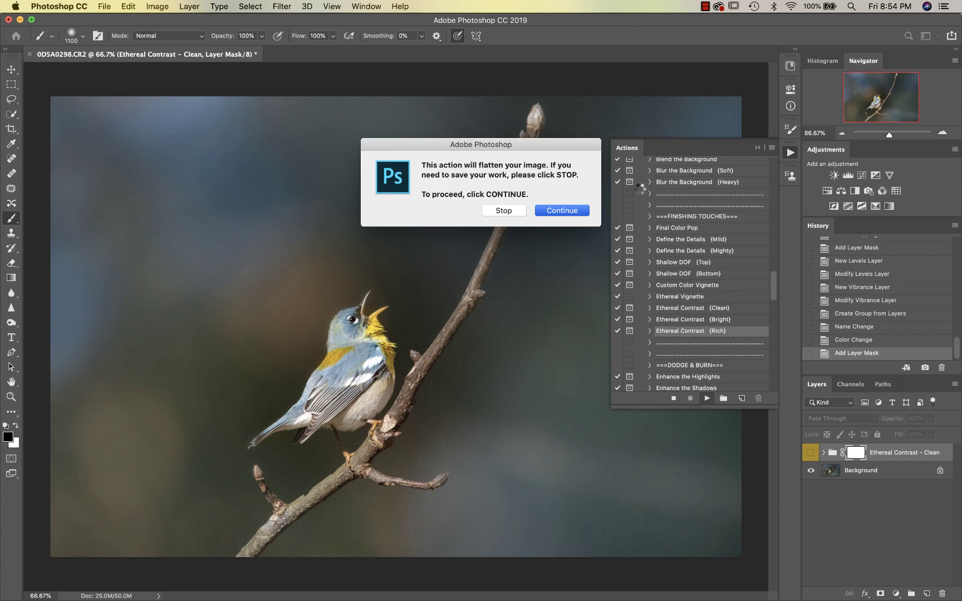
pyautogui.press('Return')
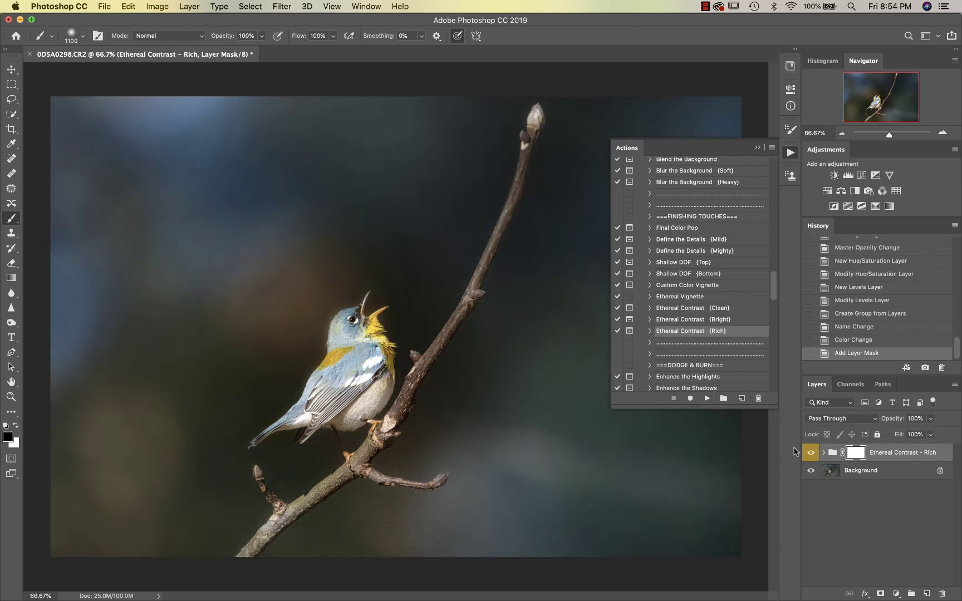
pyautogui.click(811, 454)
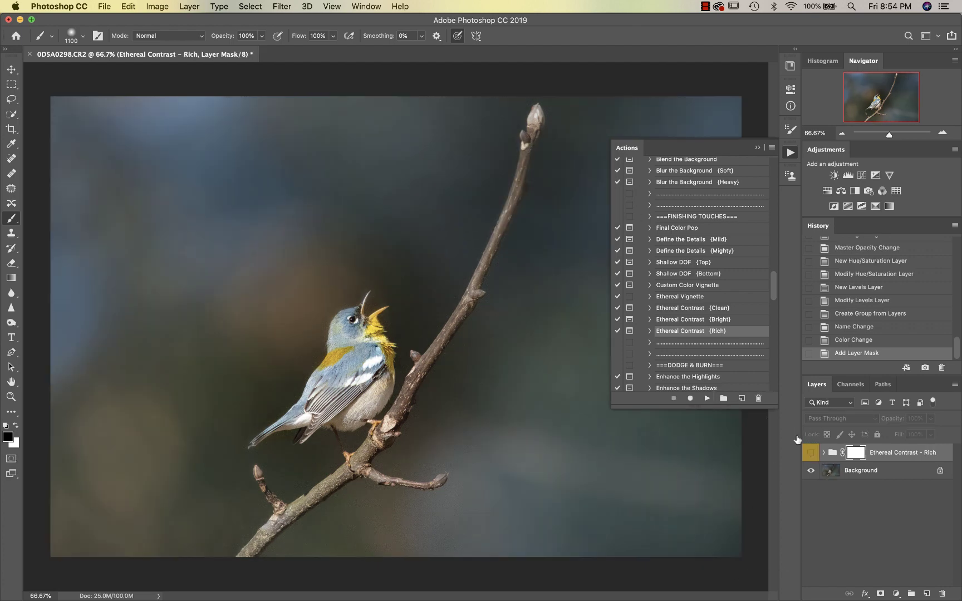
# Reapply Ethereal Contrast {Clean} and lower its group opacity to 40%
pyautogui.click(715, 310)
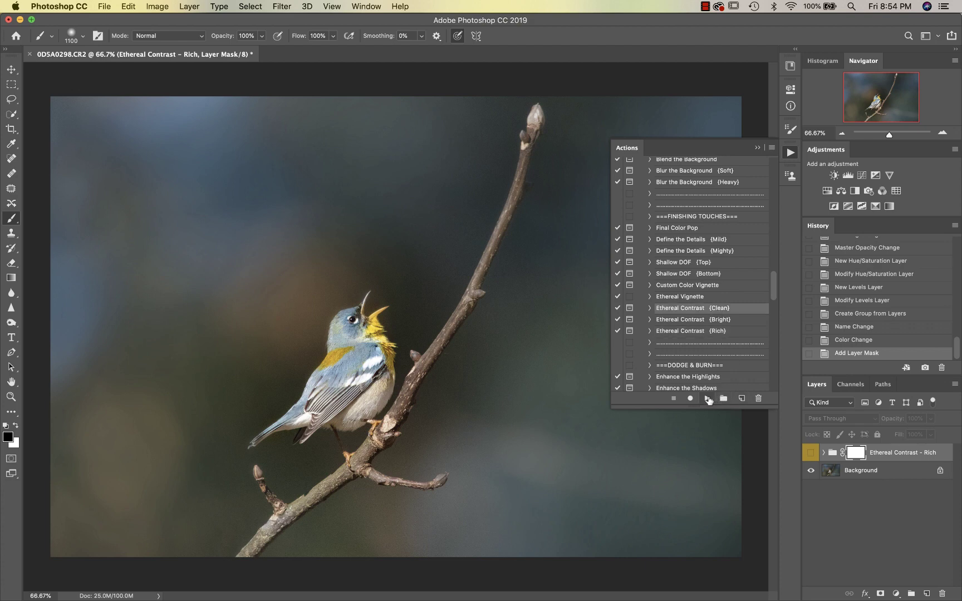
pyautogui.click(707, 399)
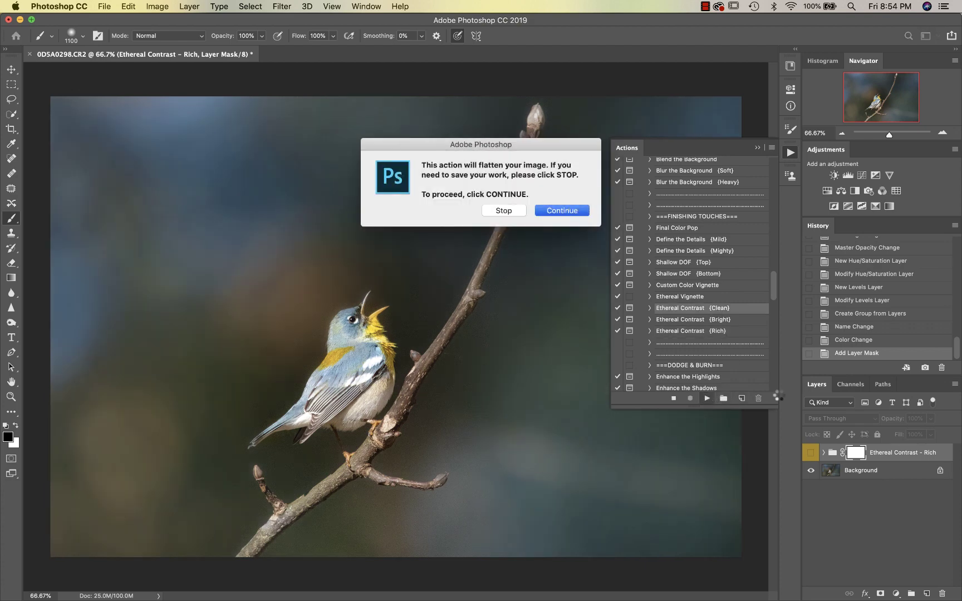
pyautogui.click(575, 210)
pyautogui.moveTo(905, 435); pyautogui.dragTo(901, 436)
# Invert the Ethereal Contrast group mask and back, then set group opacity to 39%
pyautogui.click(810, 456)
pyautogui.press('super+i')
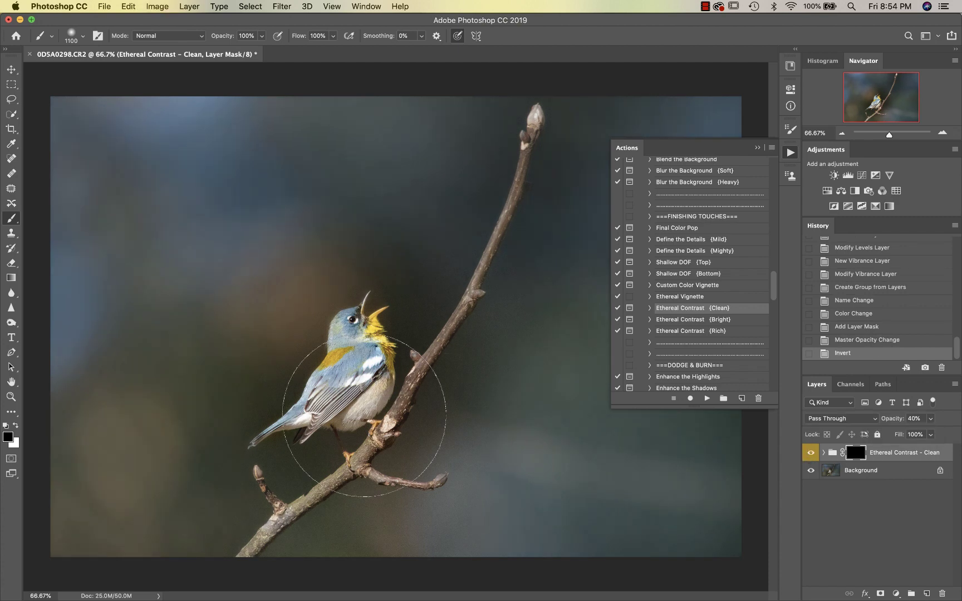
pyautogui.press('super+i')
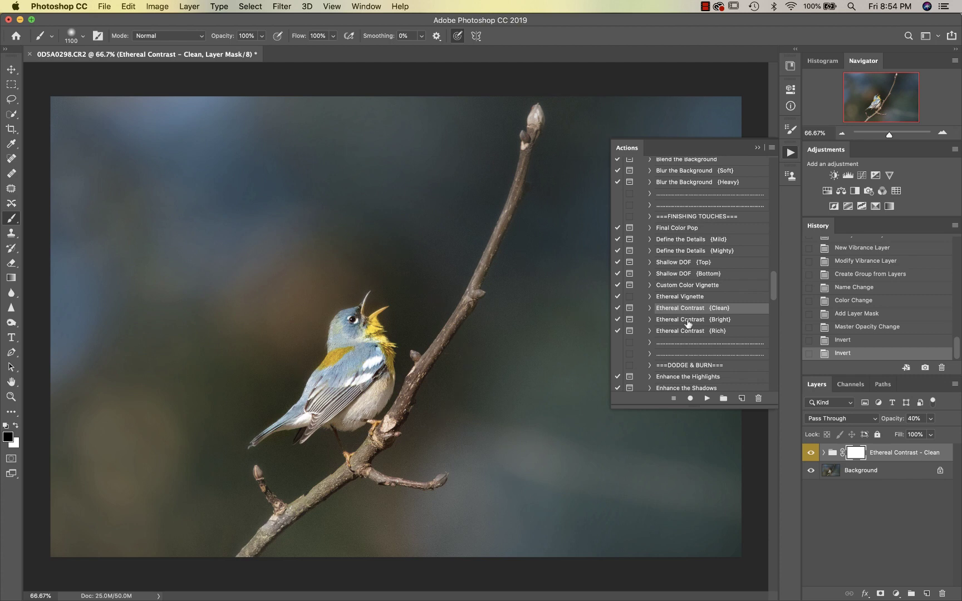
pyautogui.click(930, 419)
pyautogui.moveTo(927, 434); pyautogui.dragTo(922, 434)
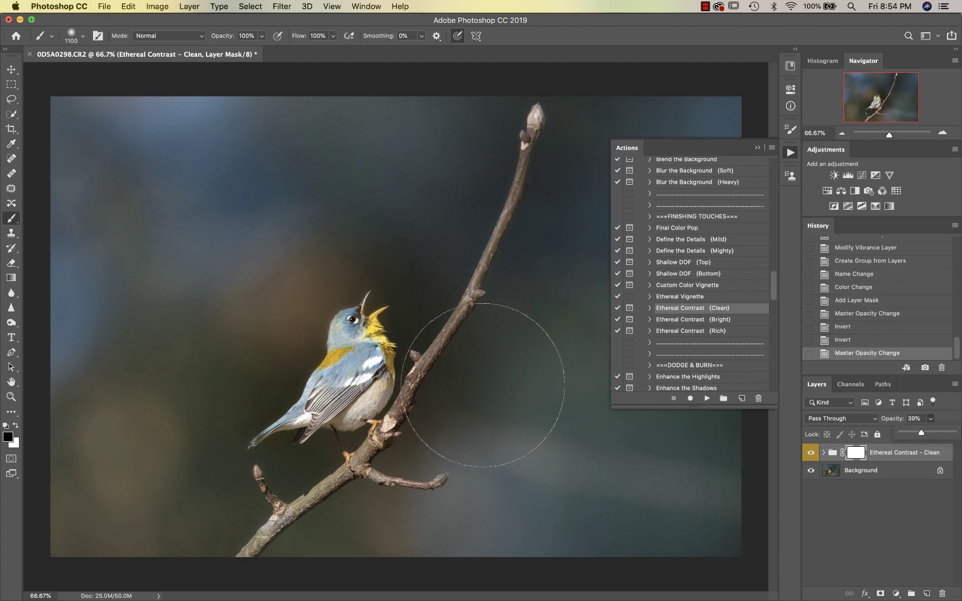
# Paint the mask over the upper-right and lower-right background with a 1300 brush at 34% opacity
pyautogui.click(261, 36)
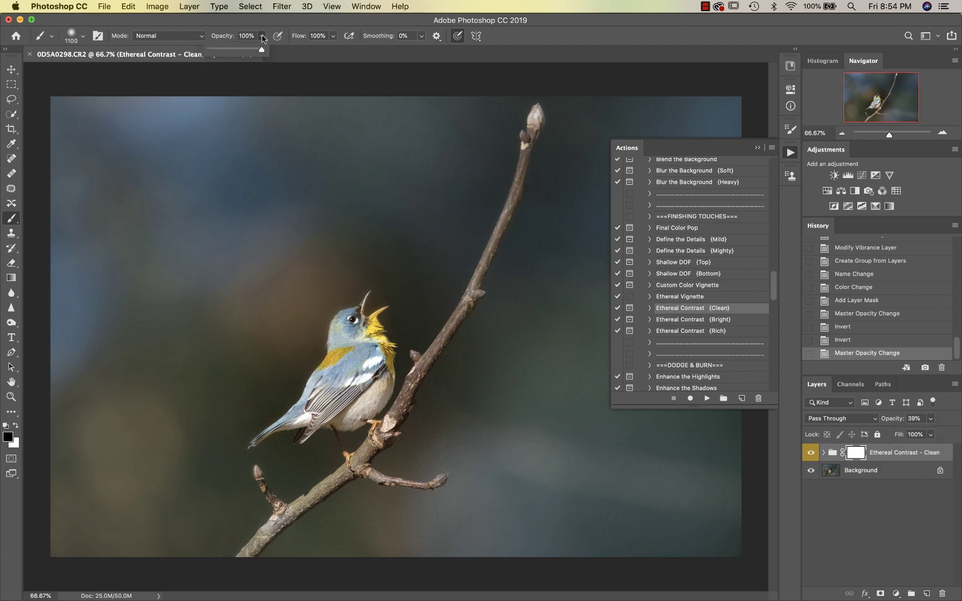
pyautogui.moveTo(259, 49); pyautogui.dragTo(227, 49)
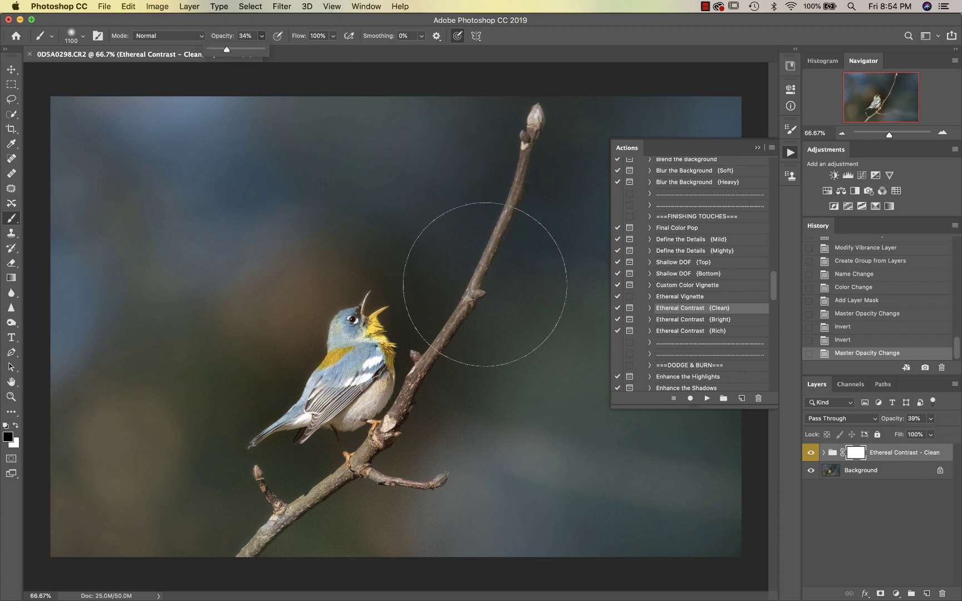
pyautogui.press(']')
pyautogui.press(']')
pyautogui.moveTo(262, 232)
pyautogui.mouseDown()
pyautogui.moveTo(172, 354)
pyautogui.moveTo(226, 516)
pyautogui.moveTo(441, 505)
pyautogui.mouseUp()
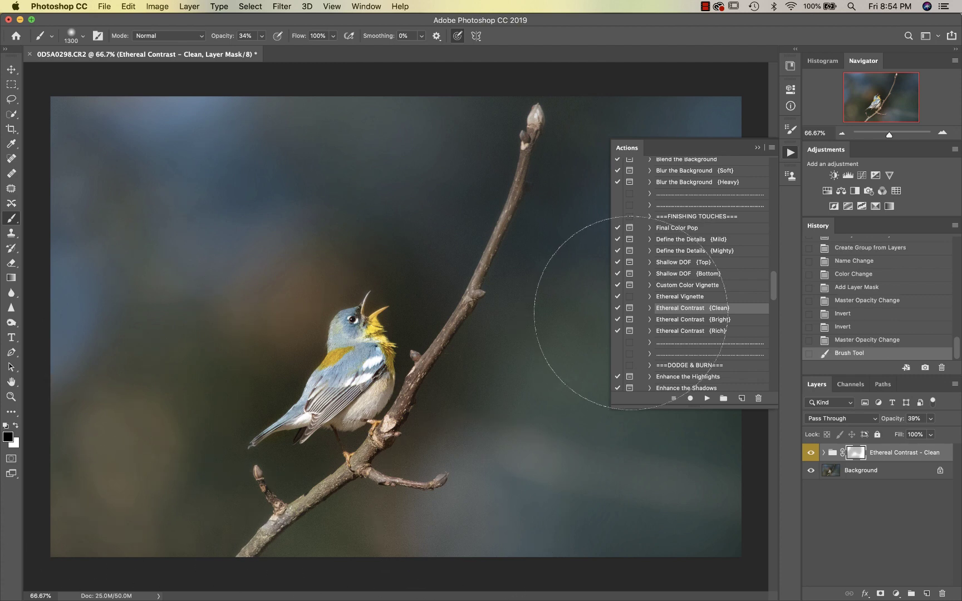
pyautogui.moveTo(623, 193)
pyautogui.mouseDown()
pyautogui.moveTo(762, 451)
pyautogui.moveTo(751, 484)
pyautogui.mouseUp()
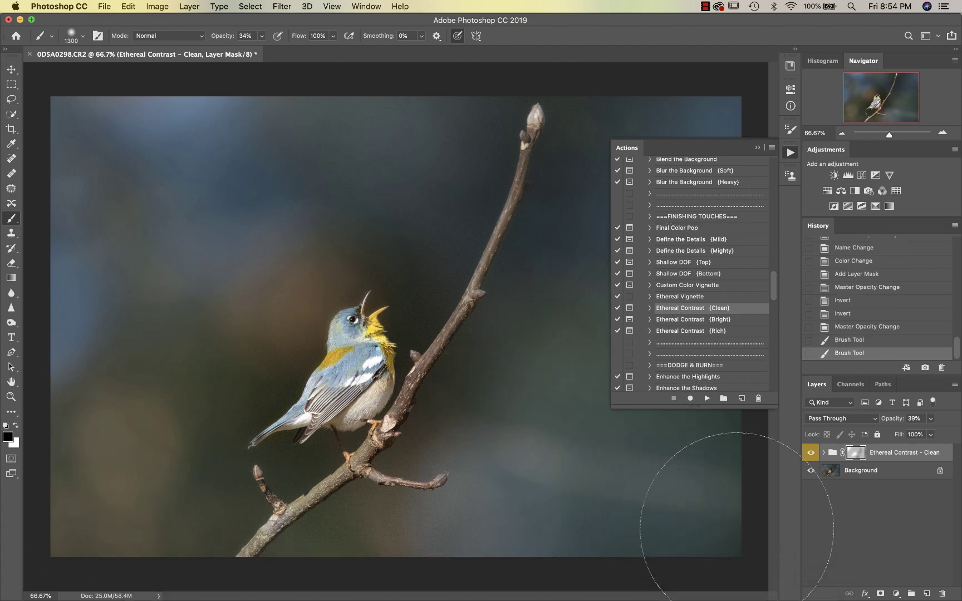
# Flatten the image into a single Background layer
pyautogui.press('super+shift+e')
pyautogui.scroll(-2, 695, 349)
pyautogui.scroll(10, 695, 349)
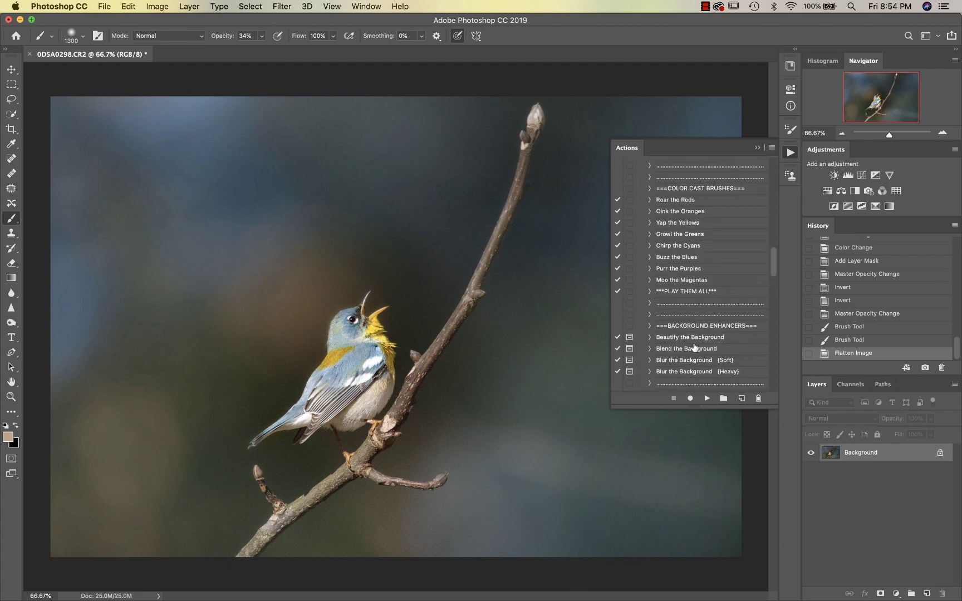
# Run the Define the Details (Mild) action, continuing past the flatten warning
pyautogui.scroll(-7, 694, 347)
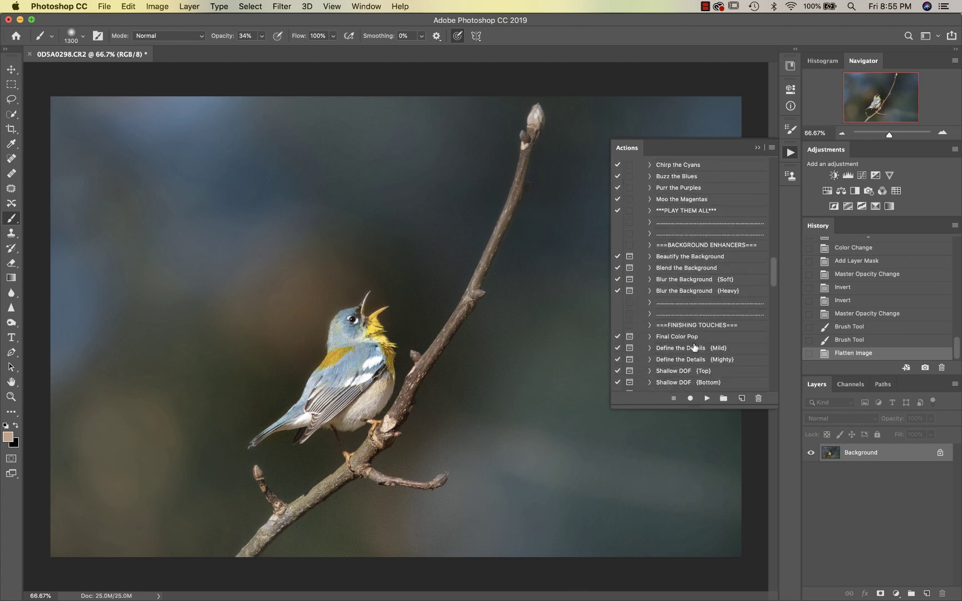
pyautogui.click(681, 361)
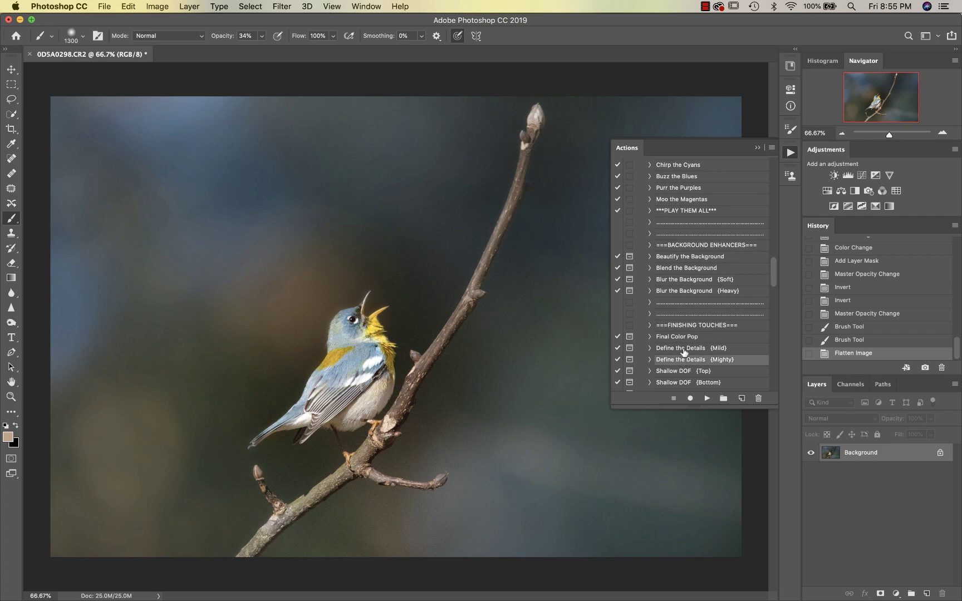
pyautogui.click(684, 348)
pyautogui.click(707, 399)
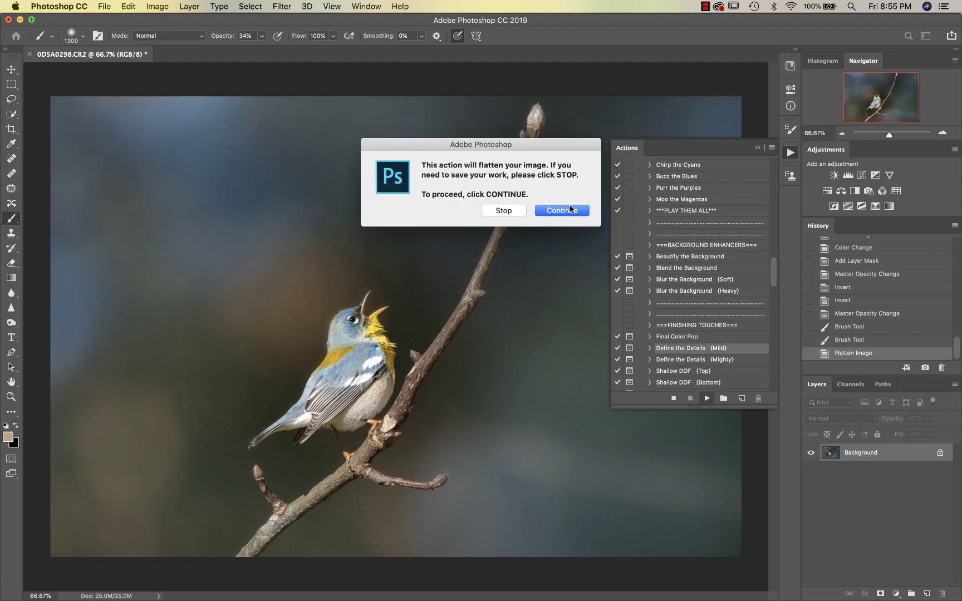
pyautogui.click(564, 211)
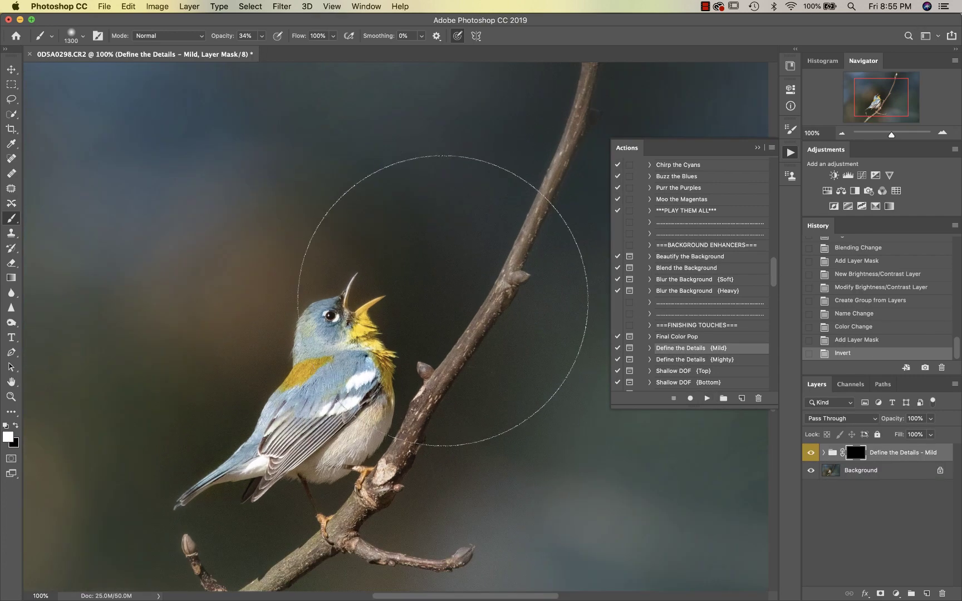
# Paint the sharpening onto the bird's neck, feathers and wing with 175 then 70 brushes
pyautogui.press('[')
pyautogui.press('[')
pyautogui.press('[')
pyautogui.press('[')
pyautogui.press('[')
pyautogui.press('[')
pyautogui.press('[')
pyautogui.press('[')
pyautogui.press('[')
pyautogui.press('[')
pyautogui.press('[')
pyautogui.press('[')
pyautogui.press('[')
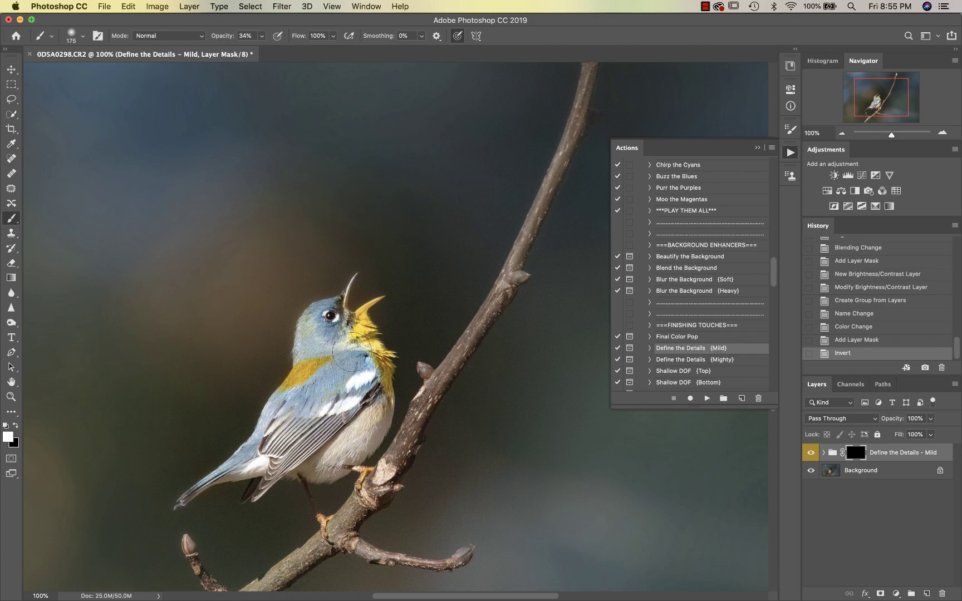
pyautogui.moveTo(352, 352)
pyautogui.mouseDown()
pyautogui.moveTo(352, 361)
pyautogui.moveTo(341, 339)
pyautogui.moveTo(325, 336)
pyautogui.mouseUp()
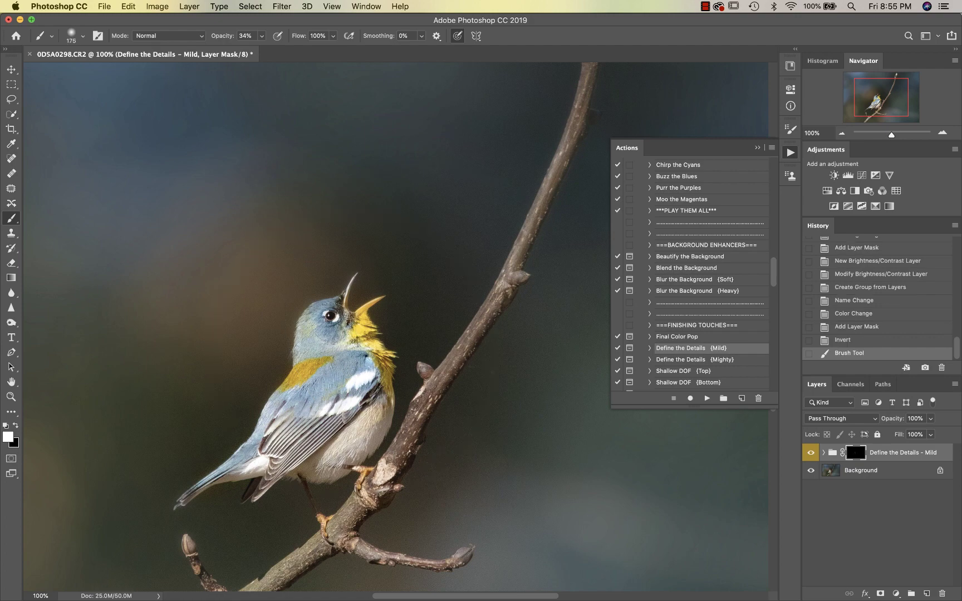
pyautogui.press('1')
pyautogui.click(299, 463)
pyautogui.scroll(5, 267, 490)
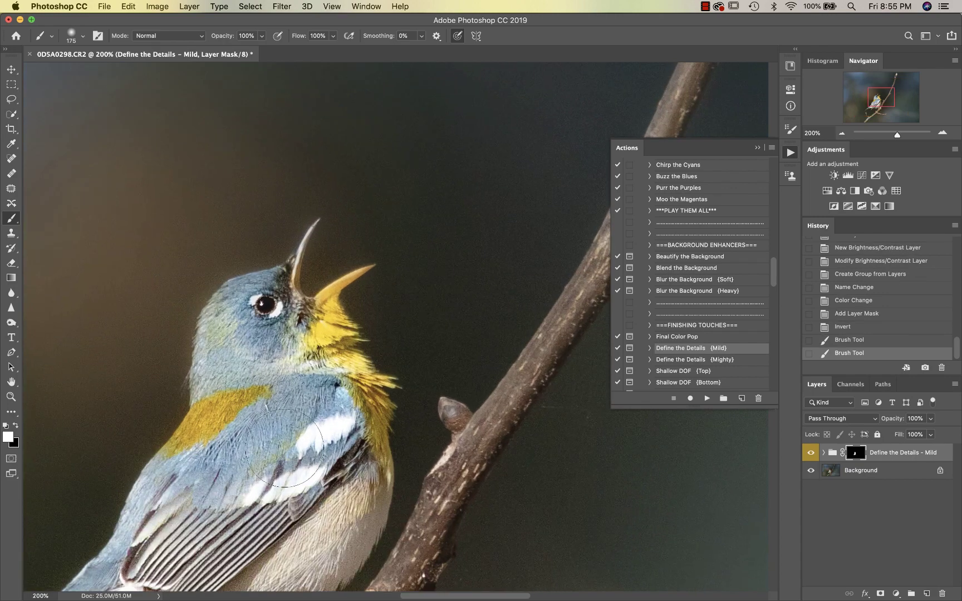
pyautogui.press('[')
pyautogui.press('[')
pyautogui.press('[')
pyautogui.press('[')
pyautogui.press('[')
pyautogui.press('[')
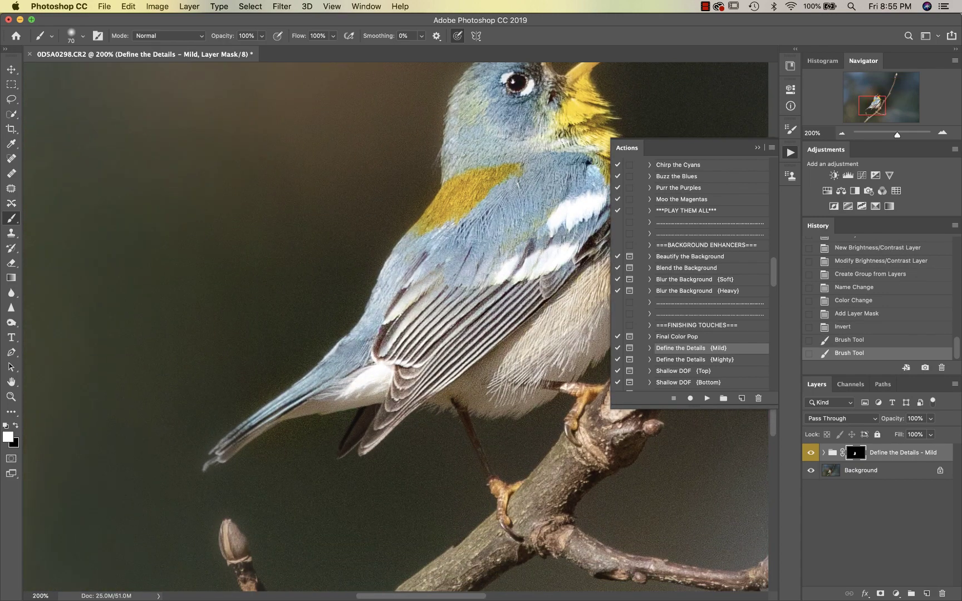
pyautogui.moveTo(454, 273)
pyautogui.mouseDown()
pyautogui.moveTo(431, 259)
pyautogui.moveTo(434, 245)
pyautogui.moveTo(490, 195)
pyautogui.mouseUp()
pyautogui.press('super+minus')
pyautogui.press('super+minus')
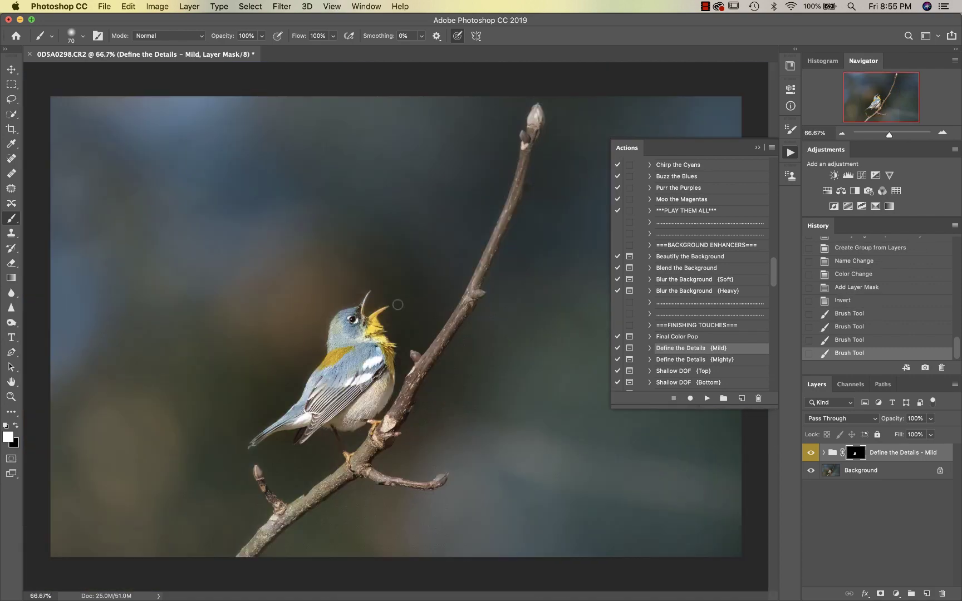
pyautogui.click(368, 311)
# Select the Enhance the Shadows action in the Actions list
pyautogui.scroll(-5, 718, 360)
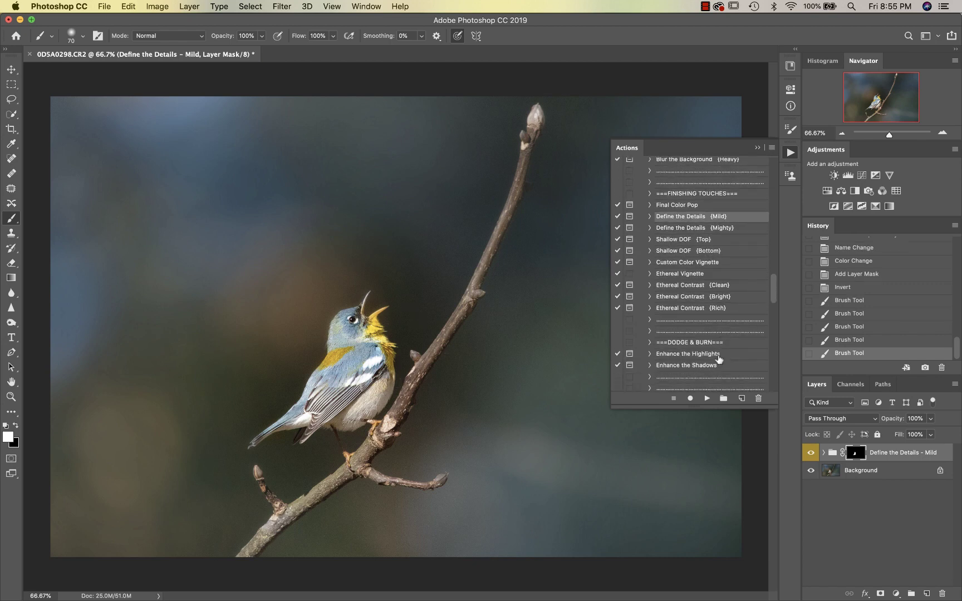
pyautogui.scroll(-2, 719, 360)
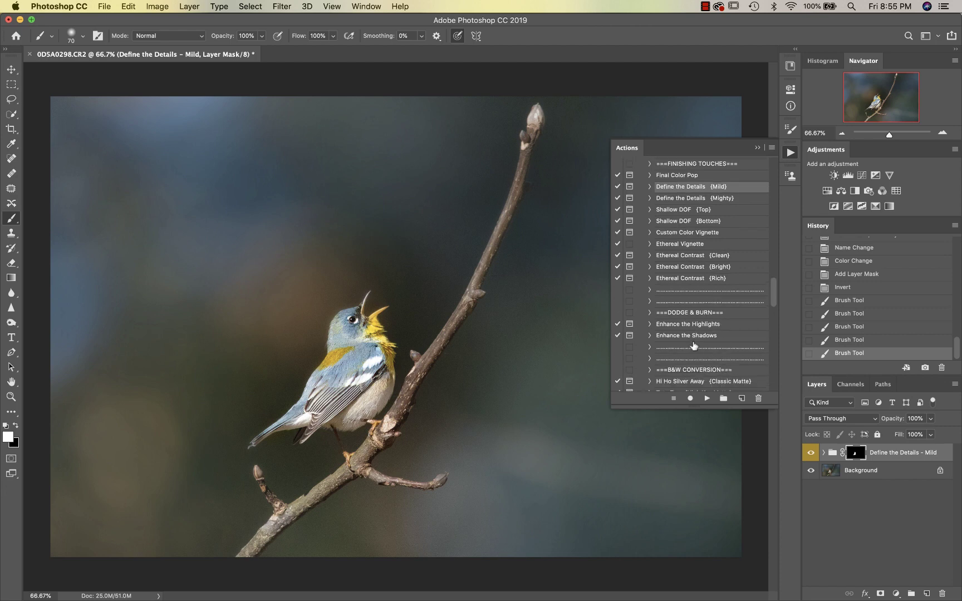
pyautogui.click(694, 338)
# Run the Enhance the Shadows action and continue past its flatten warning and instructions
pyautogui.click(707, 399)
pyautogui.click(570, 211)
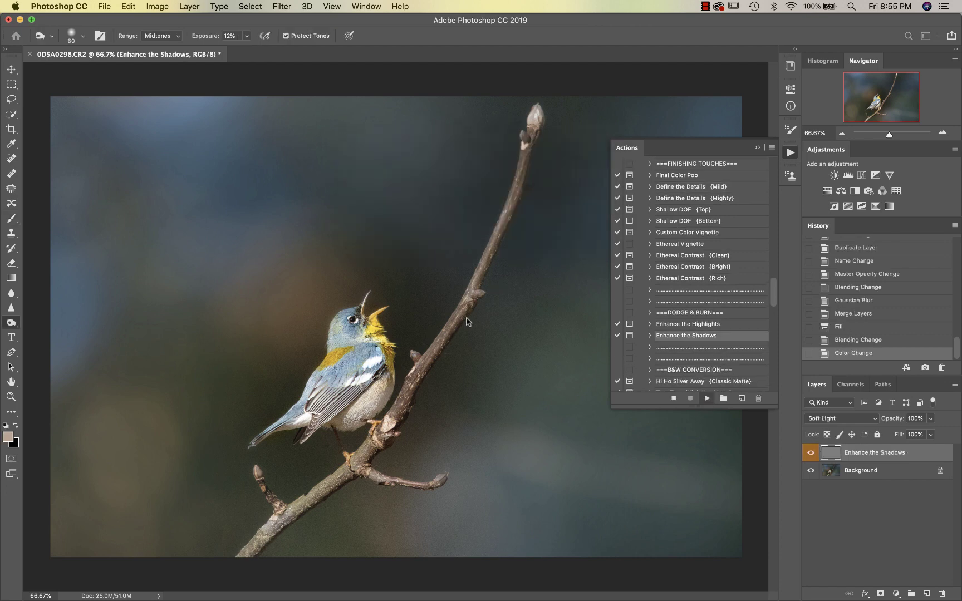
pyautogui.click(573, 211)
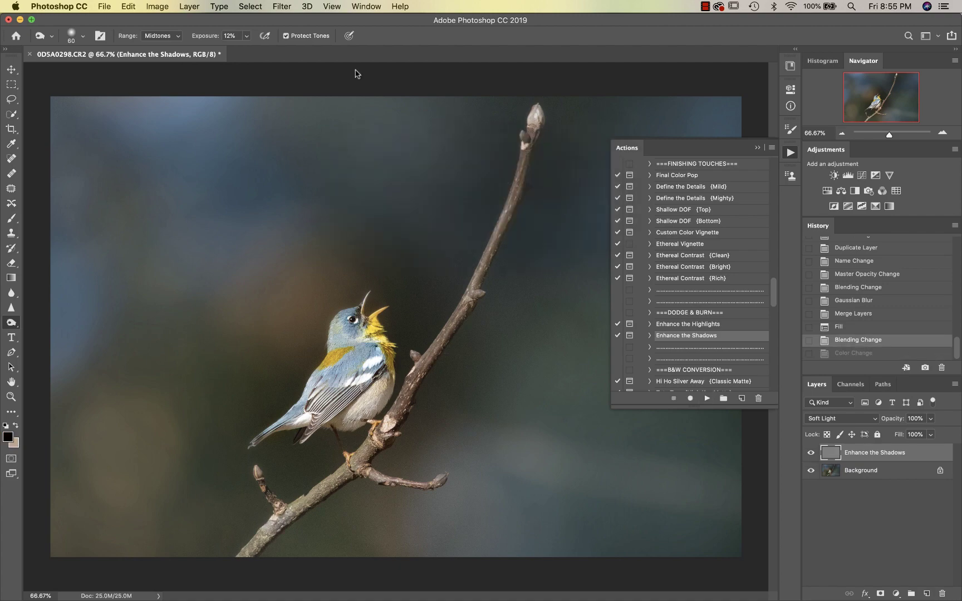
# At 100% zoom, burn deeper shadows onto the lower branch at 12% Midtones
pyautogui.press('super+plus')
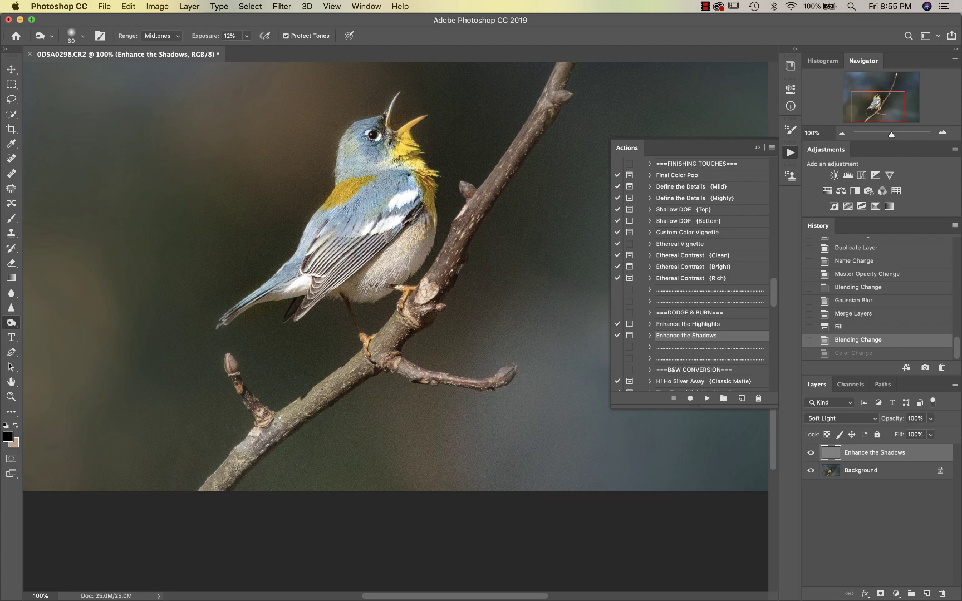
pyautogui.moveTo(289, 419); pyautogui.dragTo(245, 468)
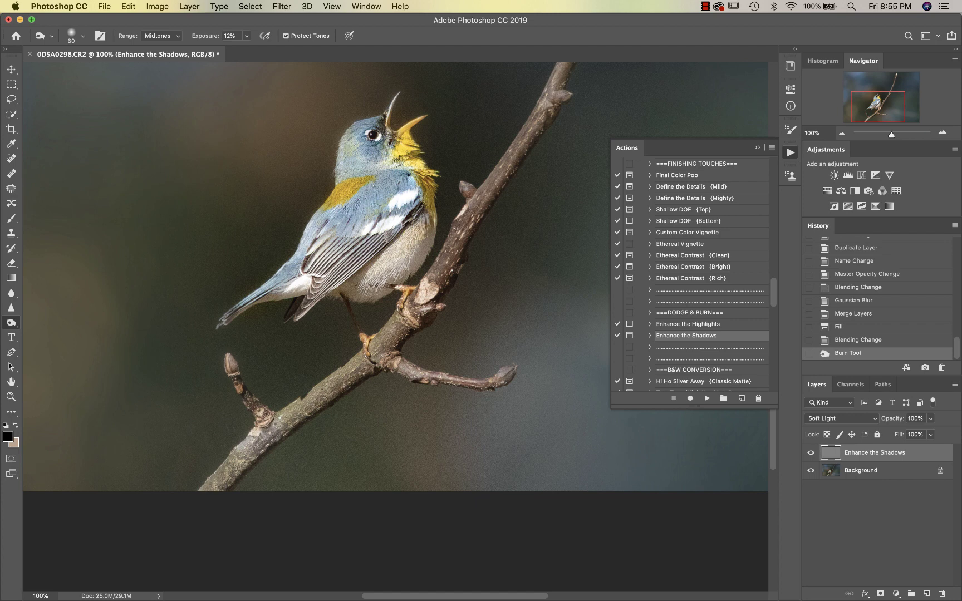
pyautogui.moveTo(245, 406); pyautogui.dragTo(231, 371)
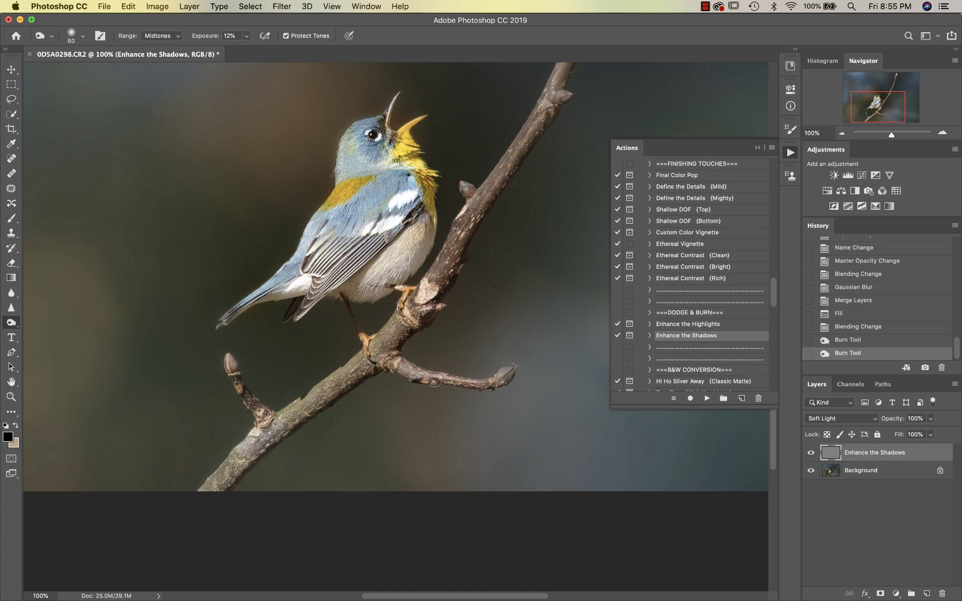
pyautogui.moveTo(502, 368); pyautogui.dragTo(502, 368)
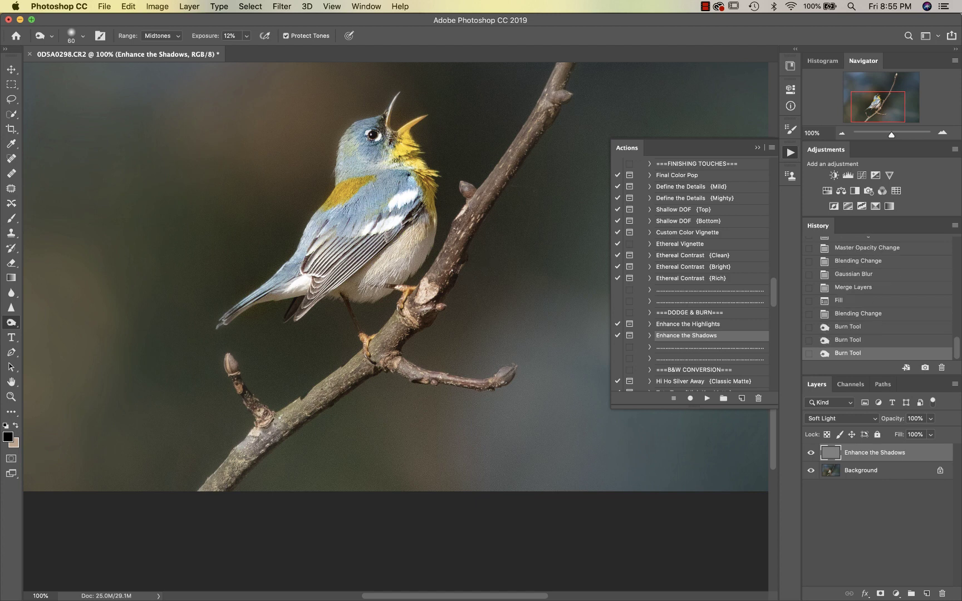
pyautogui.moveTo(443, 279)
pyautogui.mouseDown()
pyautogui.moveTo(496, 176)
pyautogui.moveTo(480, 207)
pyautogui.mouseUp()
# Burn more shadows along the upper branch and around the warbler
pyautogui.scroll(5, 480, 207)
pyautogui.hscroll(2, 480, 207)
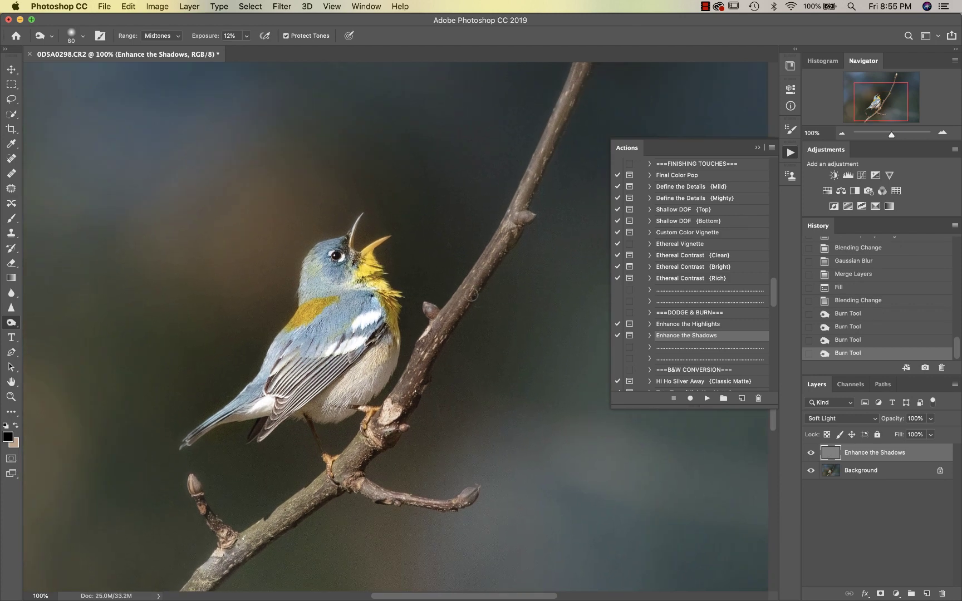
pyautogui.moveTo(516, 226); pyautogui.dragTo(569, 136)
pyautogui.scroll(2, 528, 192)
pyautogui.scroll(3, 569, 136)
pyautogui.hscroll(1, 569, 135)
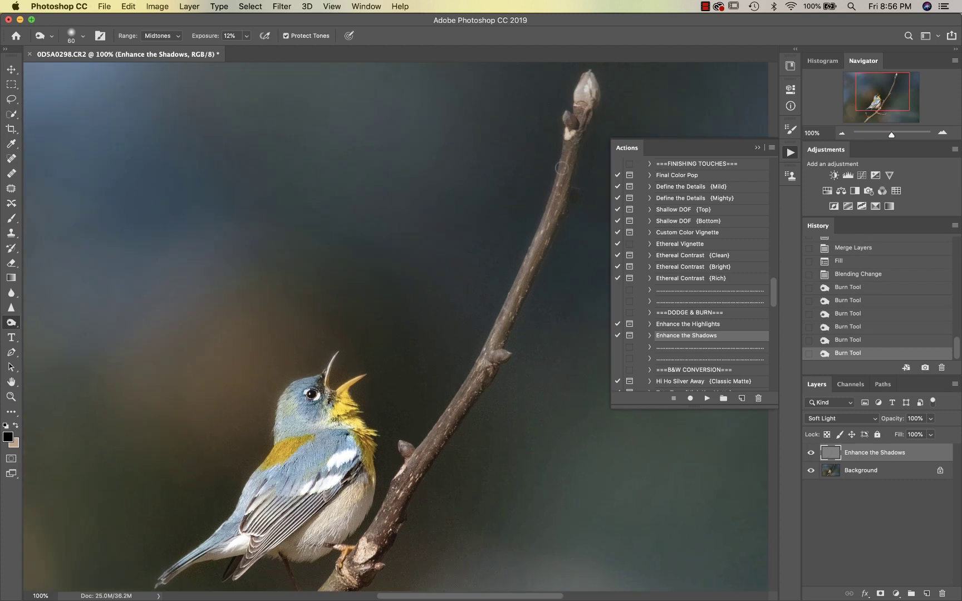
pyautogui.moveTo(526, 283); pyautogui.dragTo(509, 335)
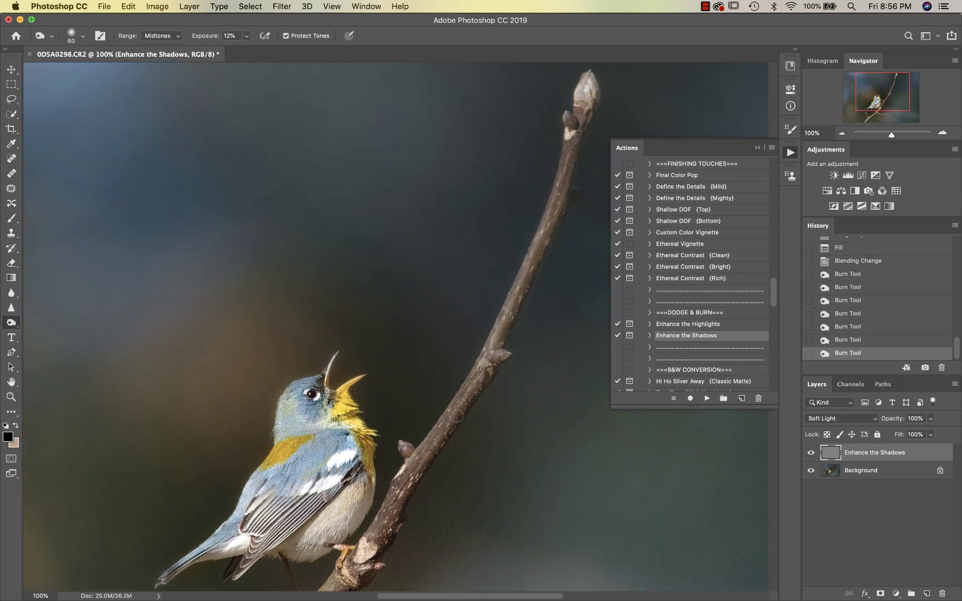
pyautogui.moveTo(406, 465); pyautogui.dragTo(382, 512)
pyautogui.scroll(-4, 382, 513)
pyautogui.hscroll(-1, 382, 513)
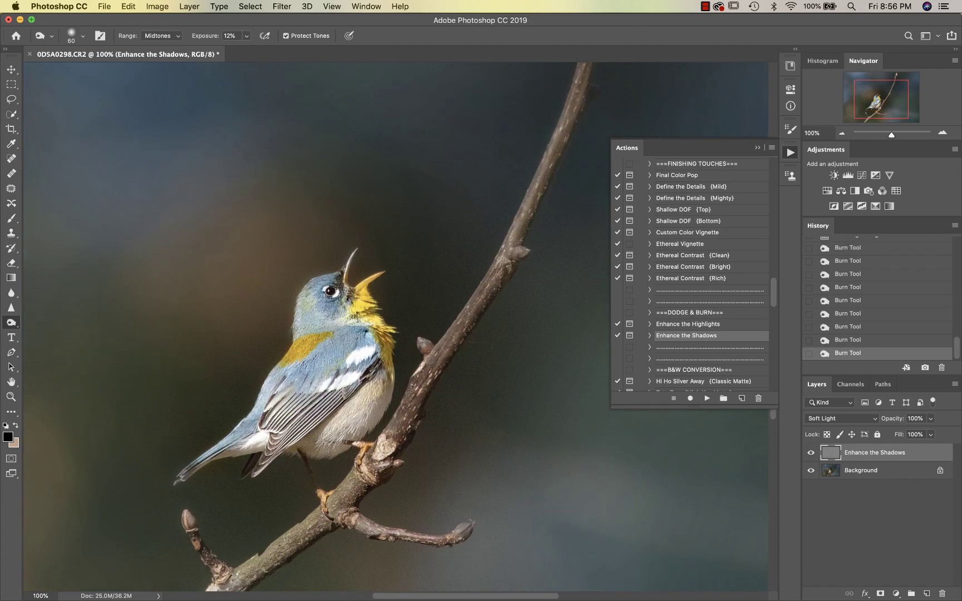
# Zoom in to inspect the burned shadows around the bird, then zoom back out
pyautogui.press('super+plus')
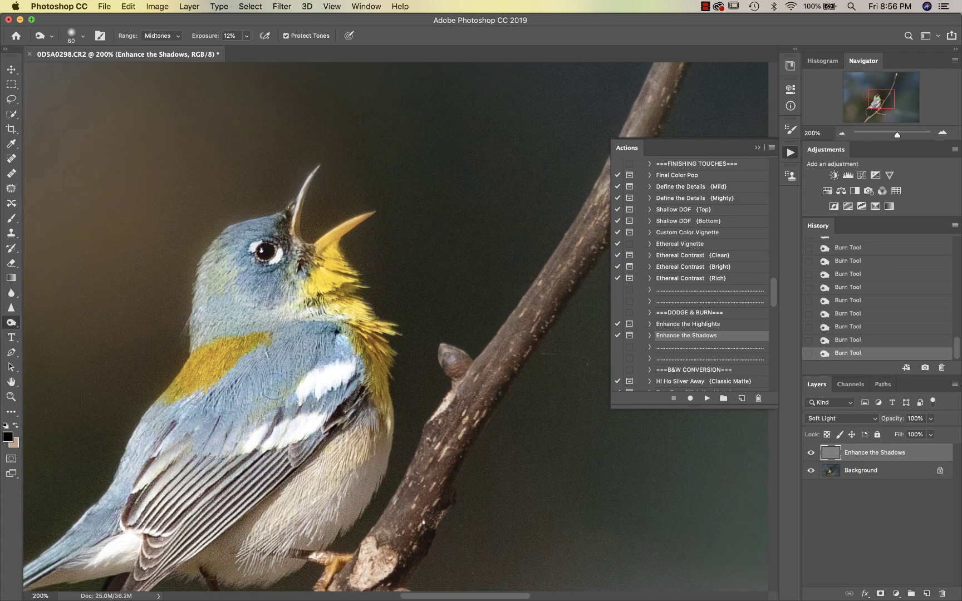
pyautogui.scroll(-5, 271, 349)
pyautogui.hscroll(-5, 272, 349)
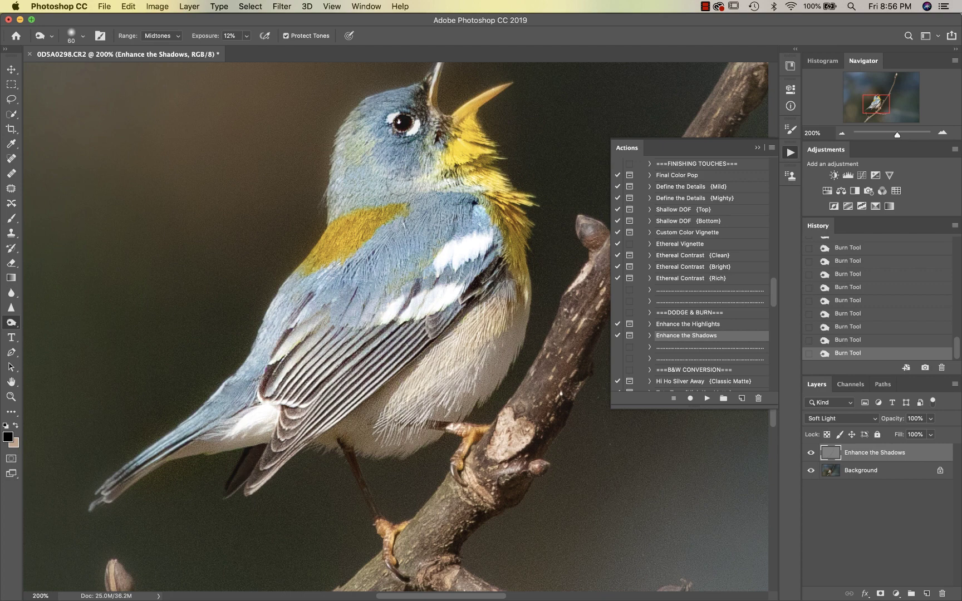
pyautogui.scroll(1, 434, 159)
pyautogui.press('super+minus')
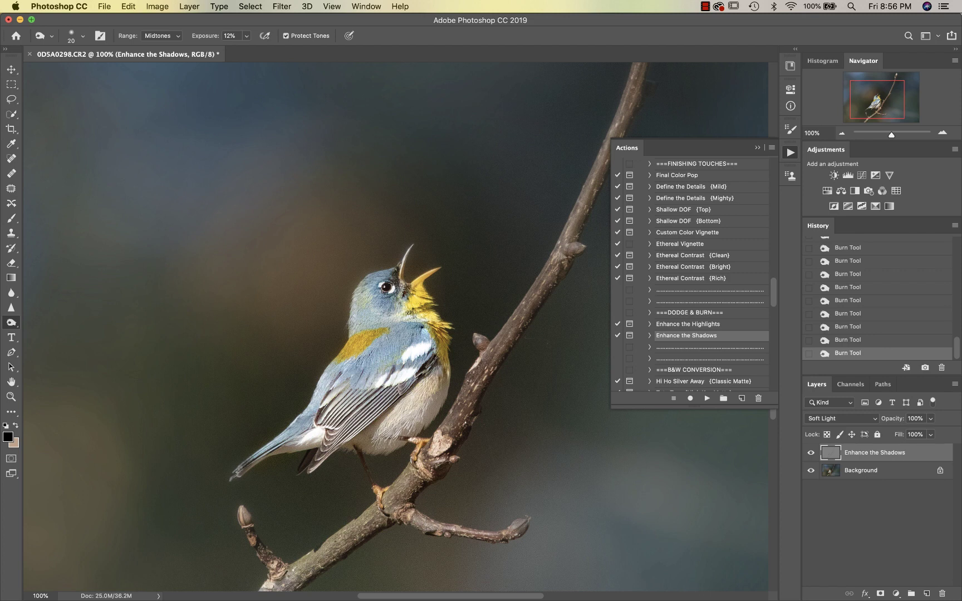
# Toggle the Enhance the Shadows layer's visibility to compare before/after, then fit the photo
pyautogui.click(811, 454)
pyautogui.click(811, 454)
pyautogui.click(812, 454)
pyautogui.click(811, 453)
pyautogui.click(811, 453)
pyautogui.click(812, 453)
pyautogui.click(811, 453)
pyautogui.click(811, 453)
pyautogui.press('super+minus')
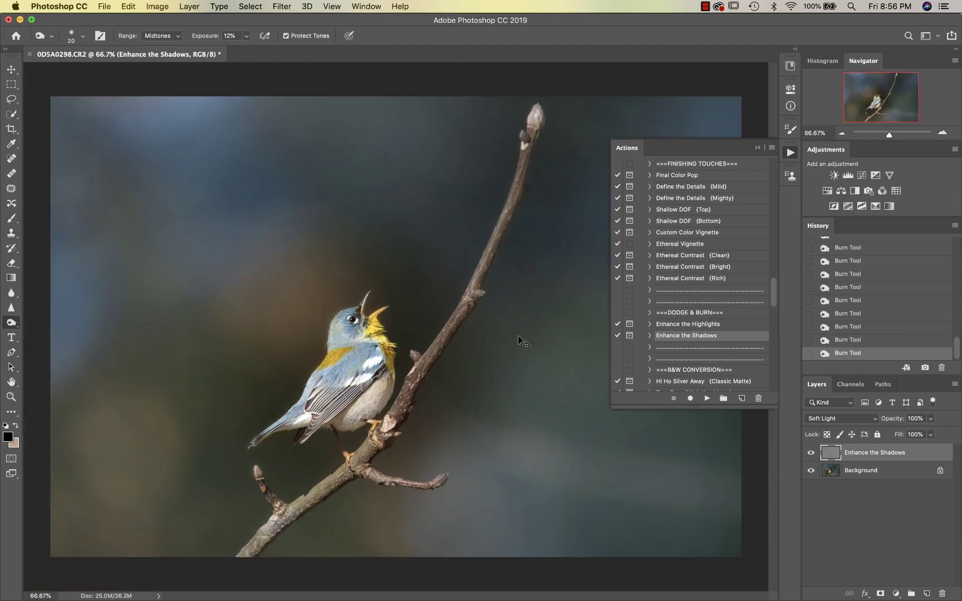
# Flatten the image with Cmd+Shift+E and scroll the Actions list to ===ARTISTIC TEXTURE===
pyautogui.press('super+shift+e')
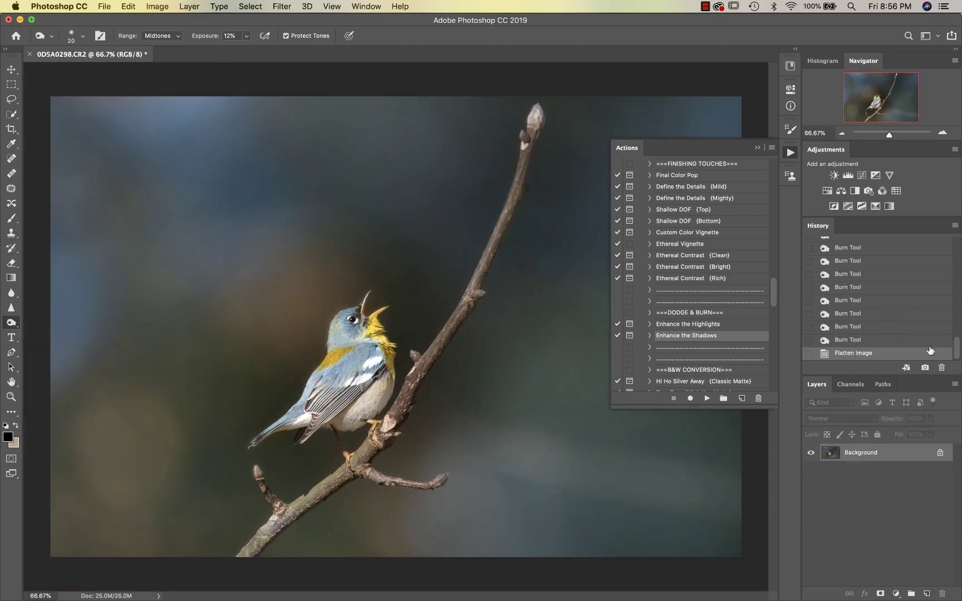
pyautogui.scroll(-3, 709, 333)
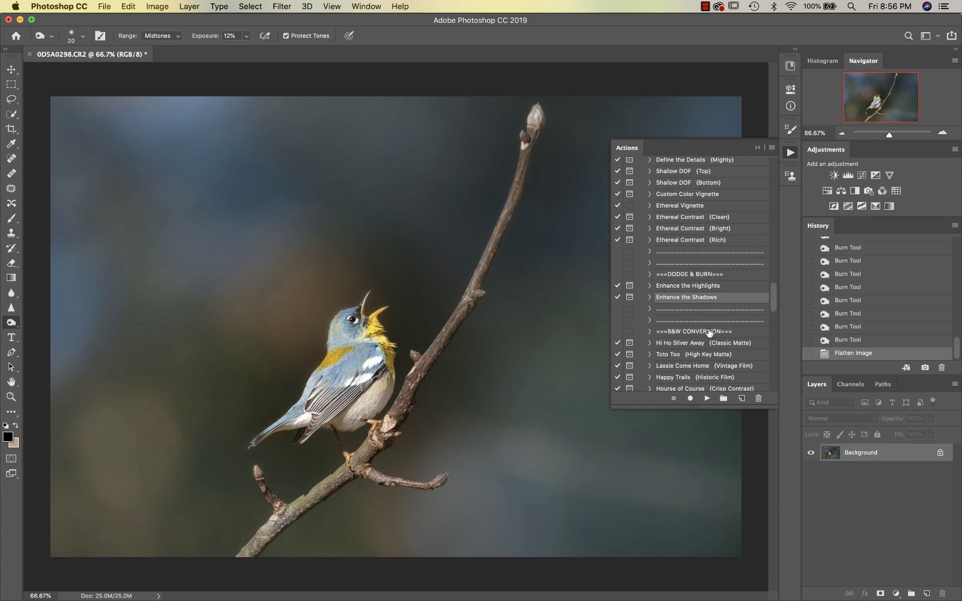
pyautogui.scroll(-4, 710, 333)
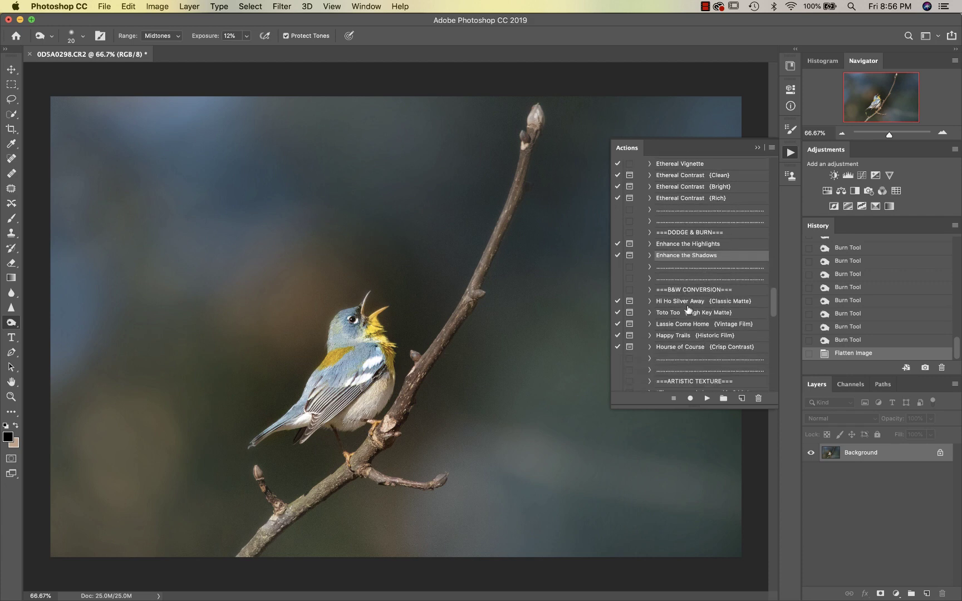
pyautogui.scroll(-6, 688, 310)
pyautogui.scroll(-4, 689, 301)
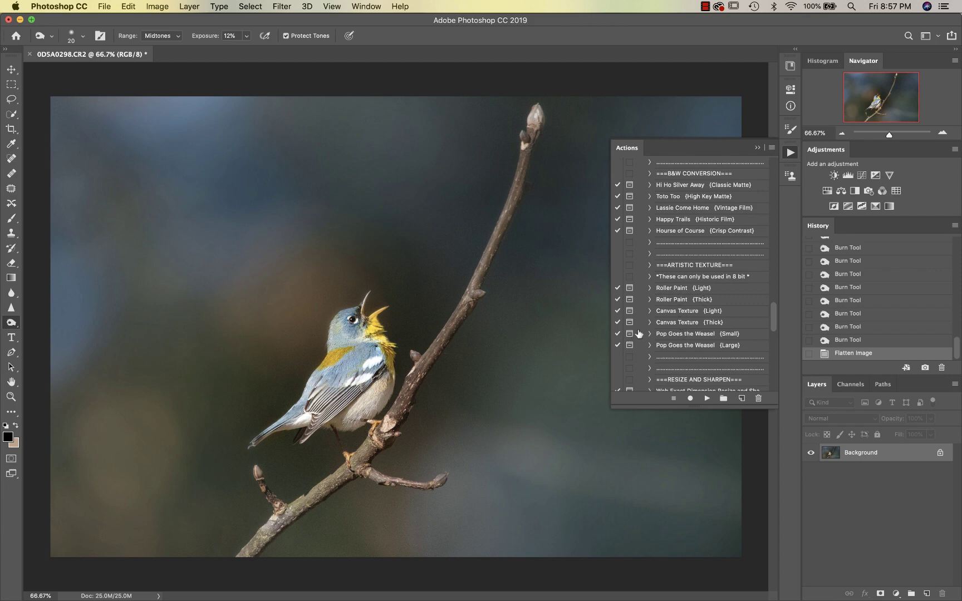
# Play Roller Paint {Light} and set the texture layer's opacity to 45%
pyautogui.click(690, 290)
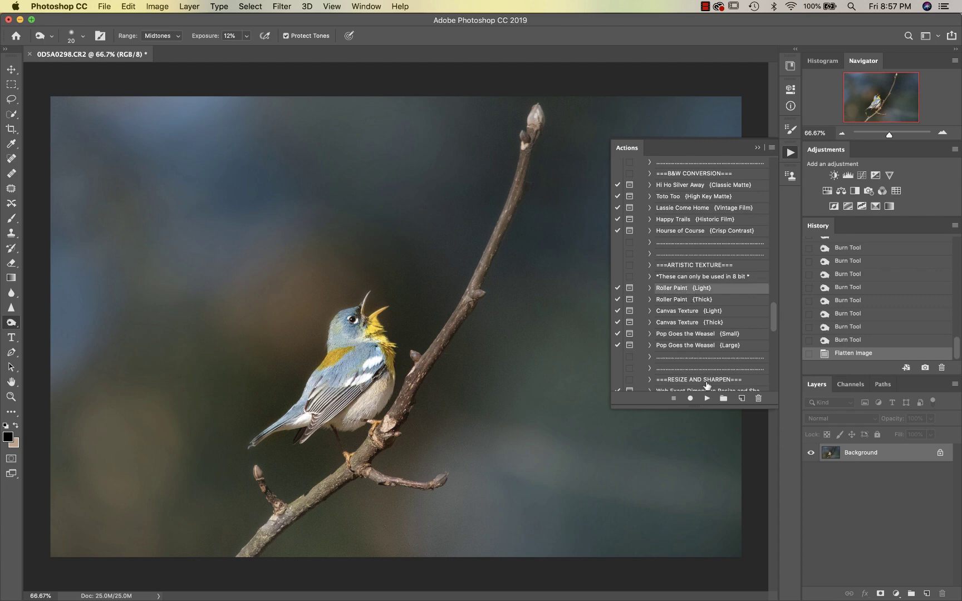
pyautogui.click(707, 398)
pyautogui.click(568, 211)
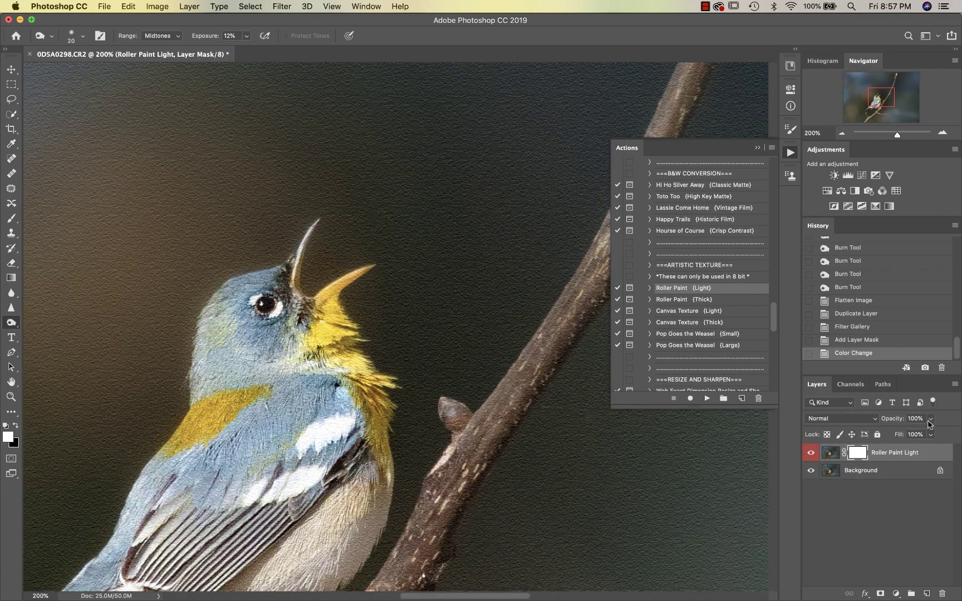
pyautogui.click(931, 419)
pyautogui.click(904, 432)
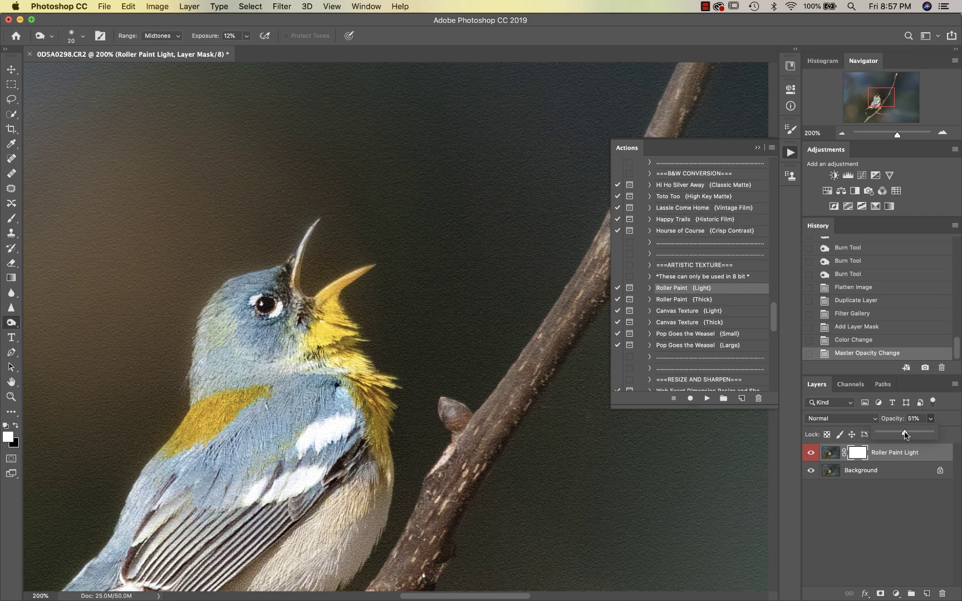
pyautogui.moveTo(905, 435); pyautogui.dragTo(902, 435)
pyautogui.click(829, 443)
# Mask the texture off the bird's body, wing and throat with a black brush (sizes 200 and 90)
pyautogui.press('super+y')
pyautogui.press('super+minus')
pyautogui.press(']')
pyautogui.press(']')
pyautogui.press(']')
pyautogui.press(']')
pyautogui.press(']')
pyautogui.press(']')
pyautogui.press(']')
pyautogui.press(']')
pyautogui.press(']')
pyautogui.press(']')
pyautogui.press('b')
pyautogui.press('x')
pyautogui.press(']')
pyautogui.press(']')
pyautogui.press(']')
pyautogui.press(']')
pyautogui.press(']')
pyautogui.press(']')
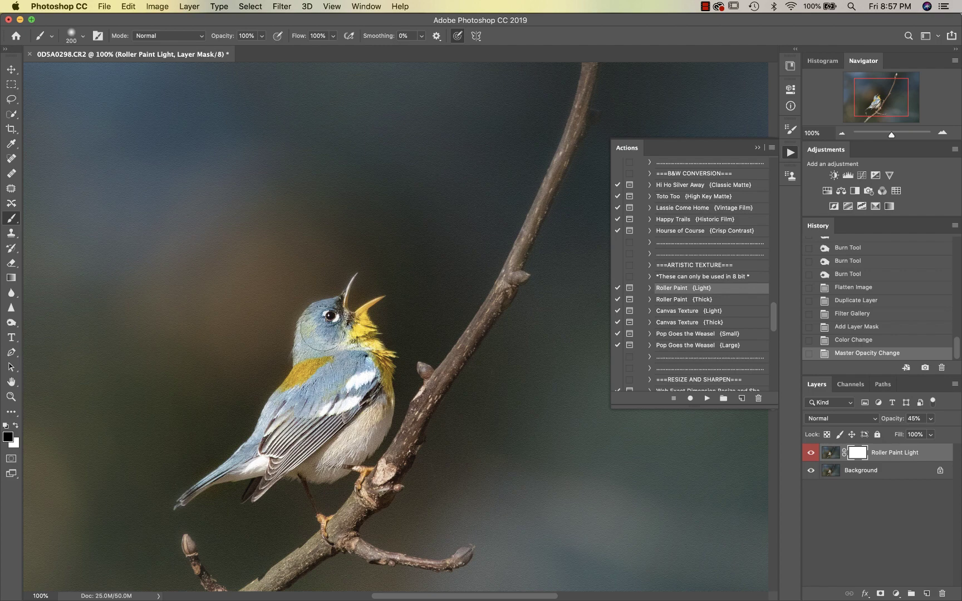
pyautogui.click(326, 409)
pyautogui.press('[')
pyautogui.press('[')
pyautogui.press('[')
pyautogui.press('[')
pyautogui.press('[')
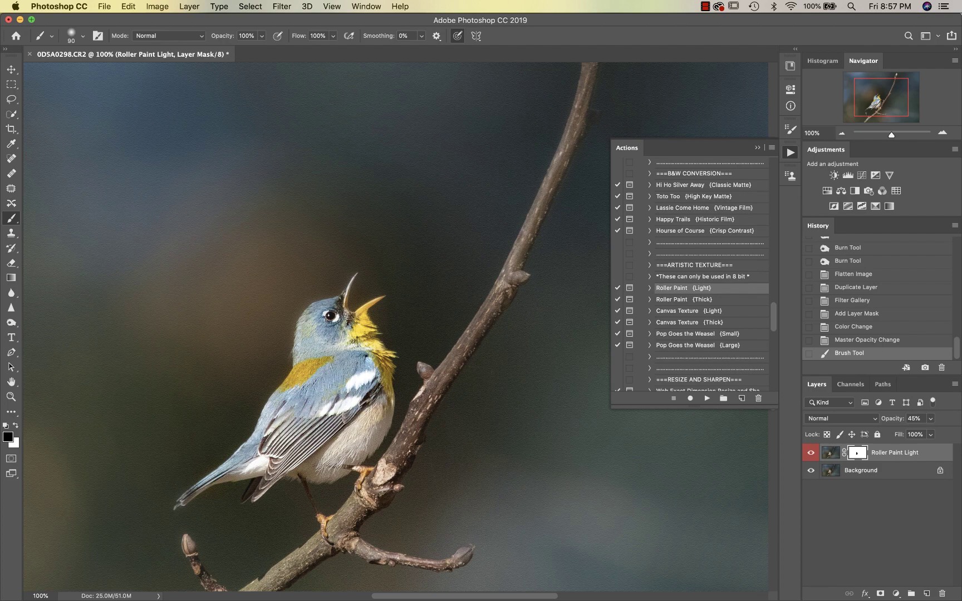
pyautogui.click(257, 443)
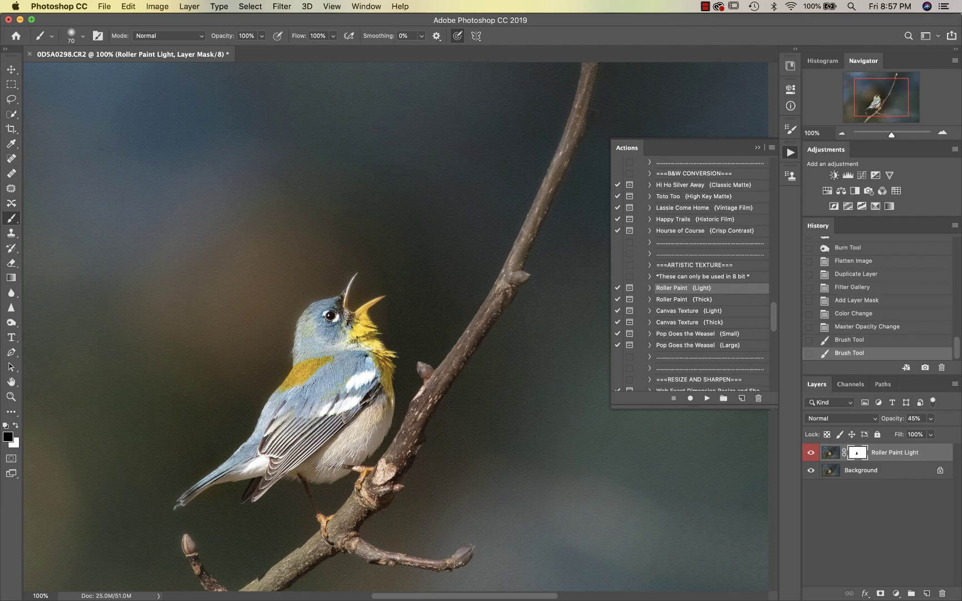
pyautogui.click(365, 374)
pyautogui.click(559, 426)
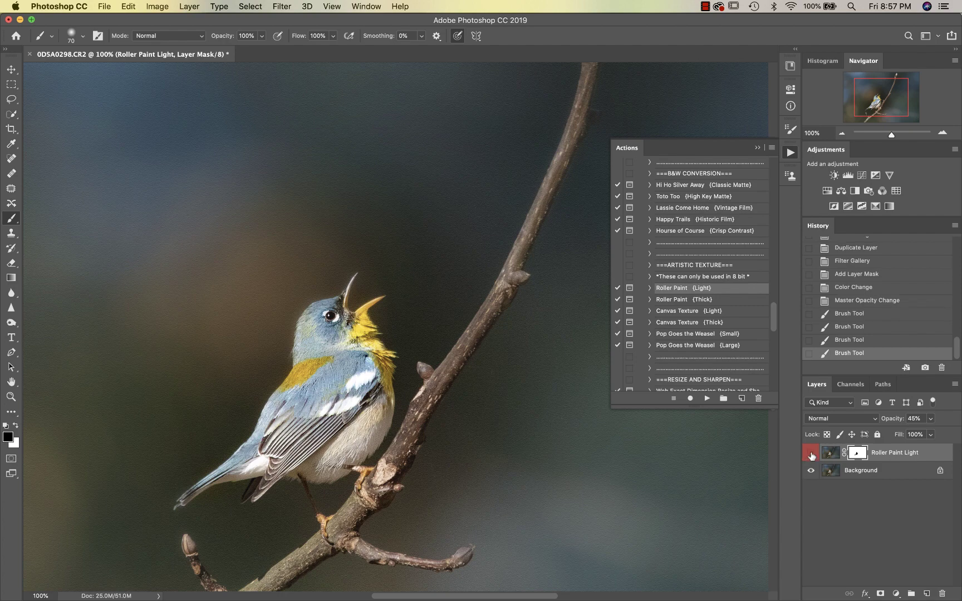
pyautogui.scroll(-1, 666, 358)
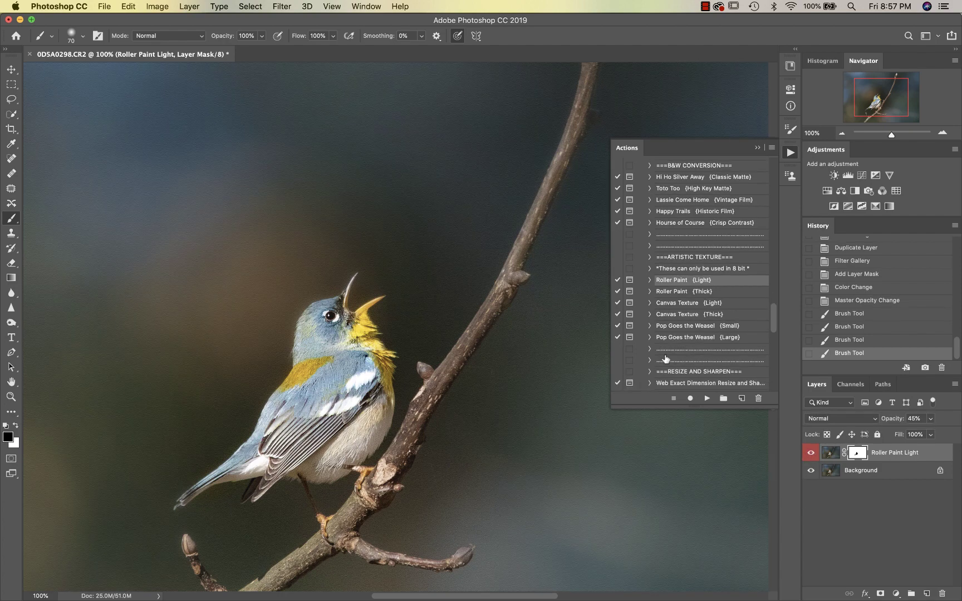
# Play Pop Goes the Weasel {Small} and invert its mask to hide the sharpening
pyautogui.click(702, 327)
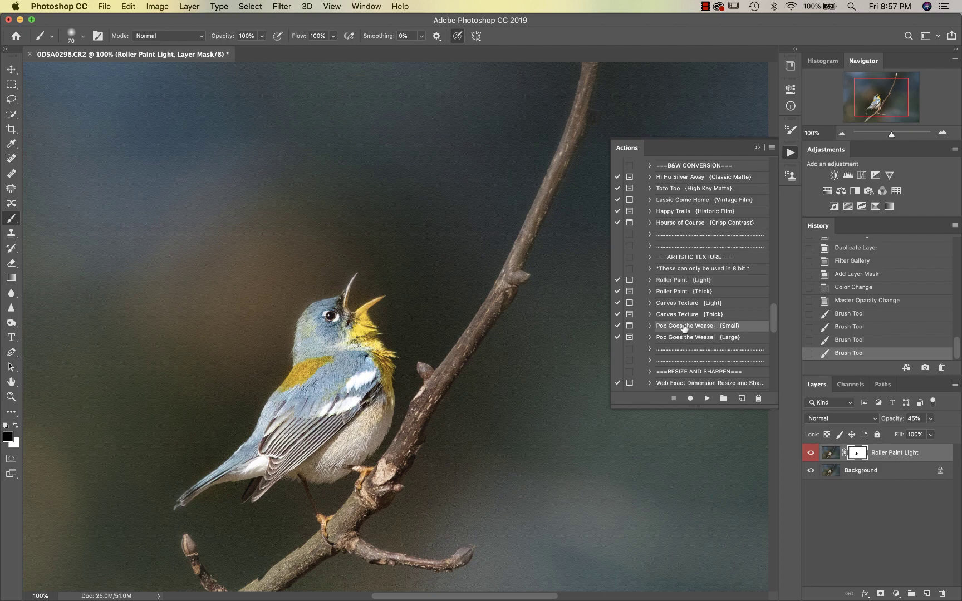
pyautogui.click(707, 398)
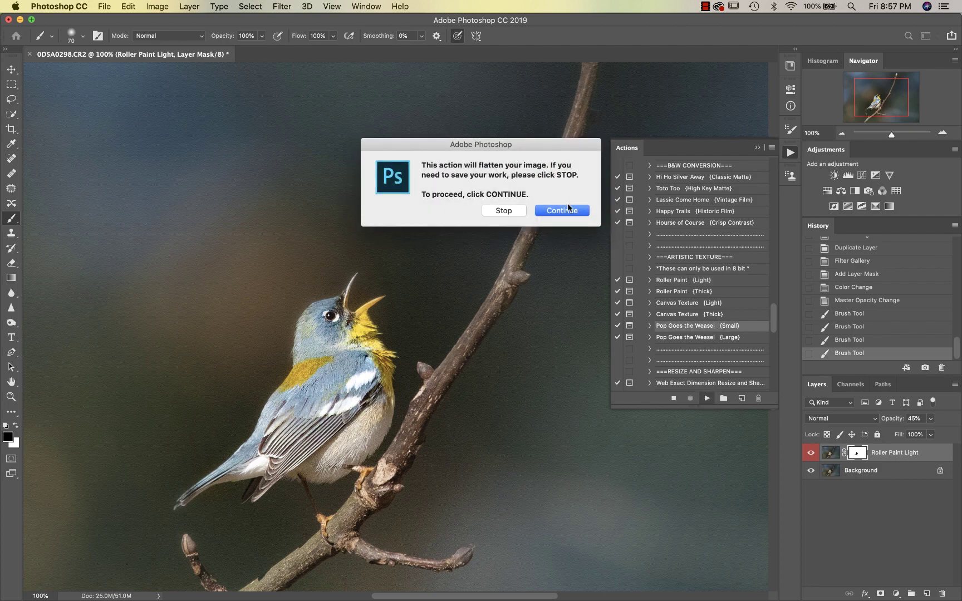
pyautogui.click(566, 210)
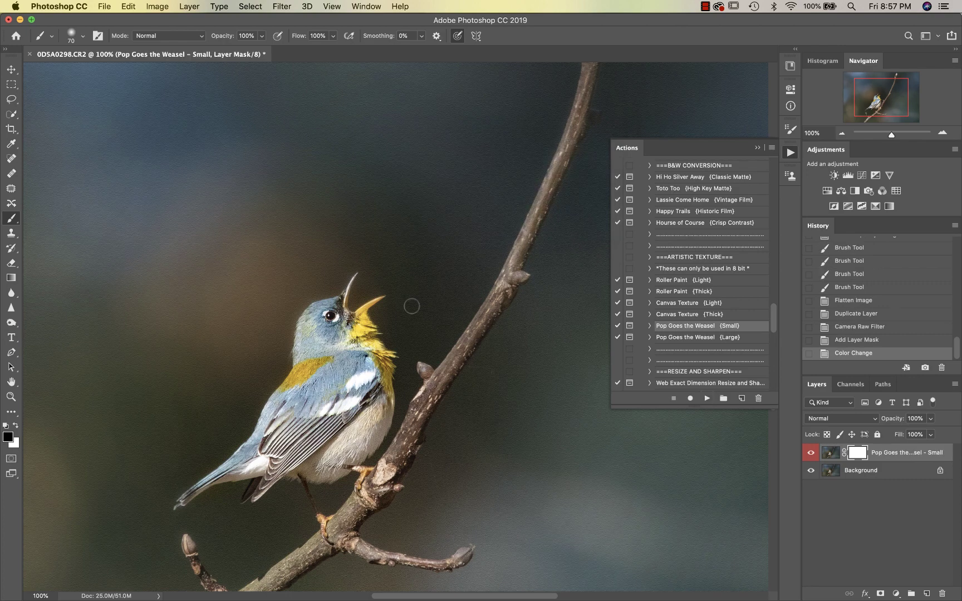
pyautogui.press('super+i')
# Paint the sharpening back onto the bird with a size-150 white brush, then close Actions
pyautogui.press(']')
pyautogui.press(']')
pyautogui.press(']')
pyautogui.press(']')
pyautogui.press('x')
pyautogui.press(']')
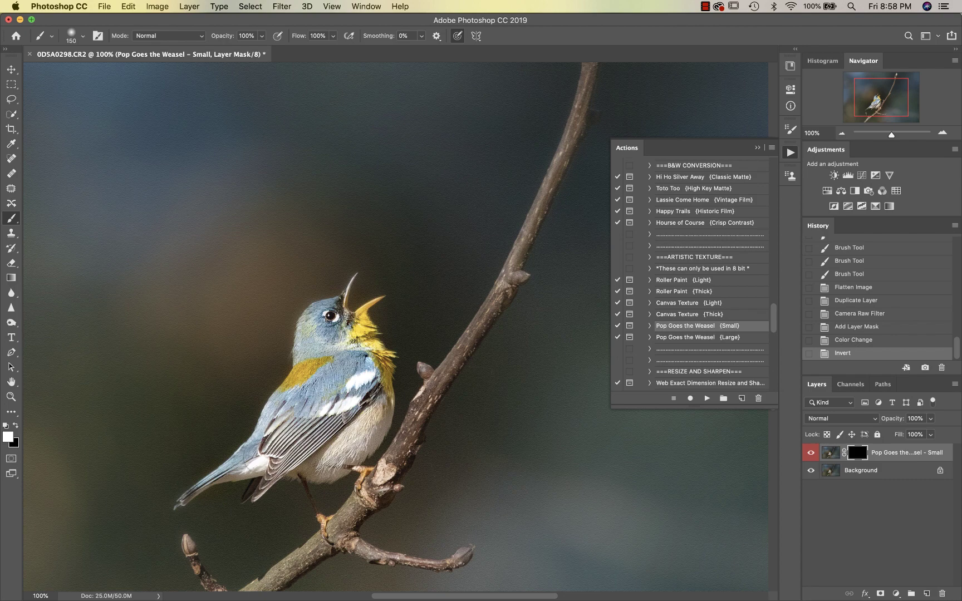
pyautogui.click(326, 384)
pyautogui.press('super+minus')
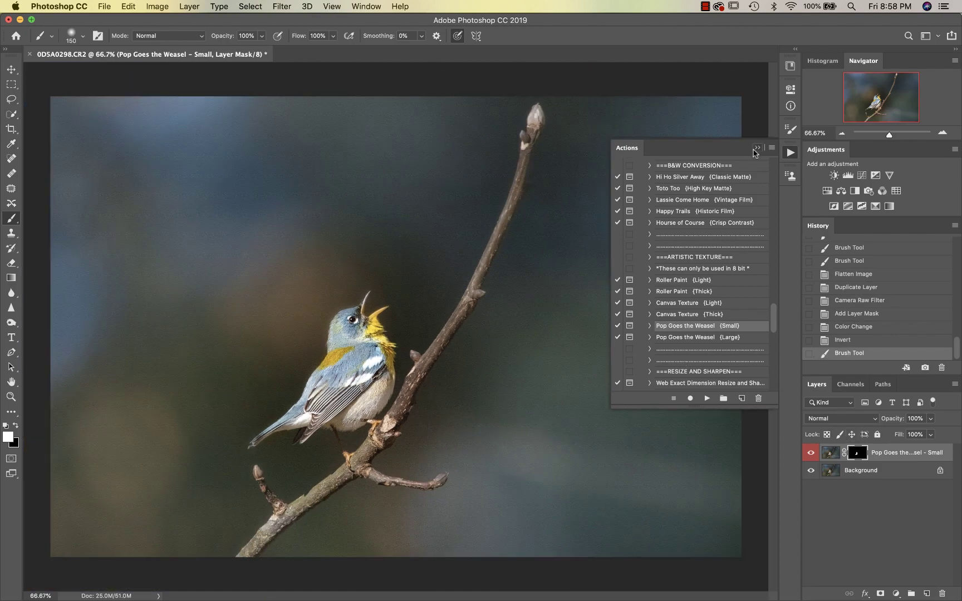
pyautogui.hotkey('alt', 'F9')
pyautogui.press('super+shift+e')
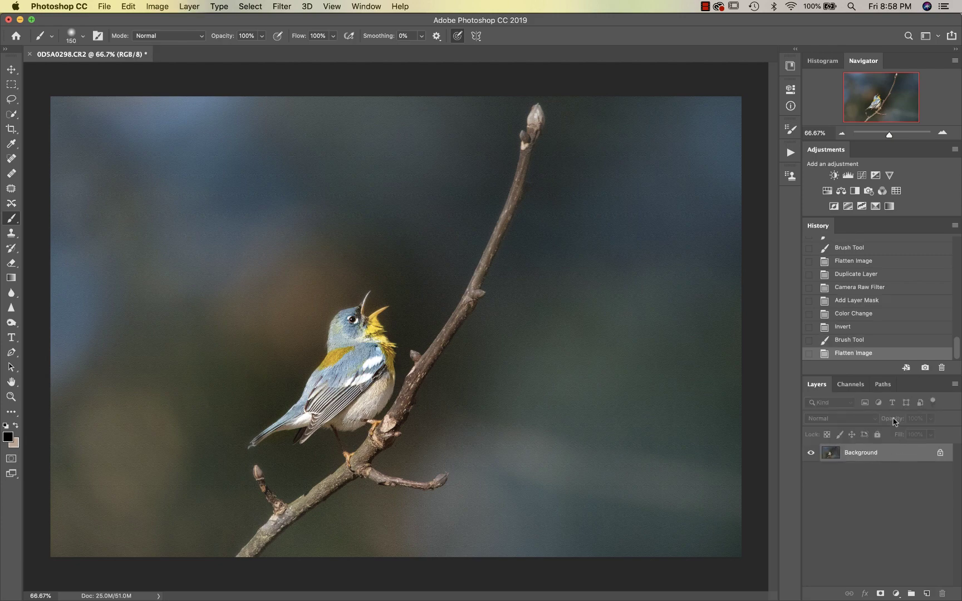
pyautogui.scroll(10, 879, 289)
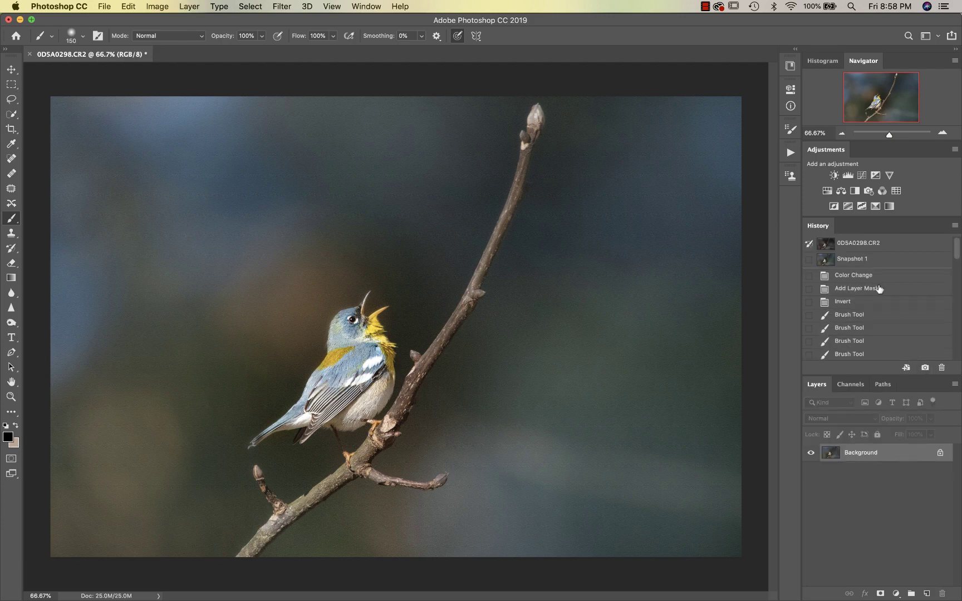
pyautogui.click(860, 247)
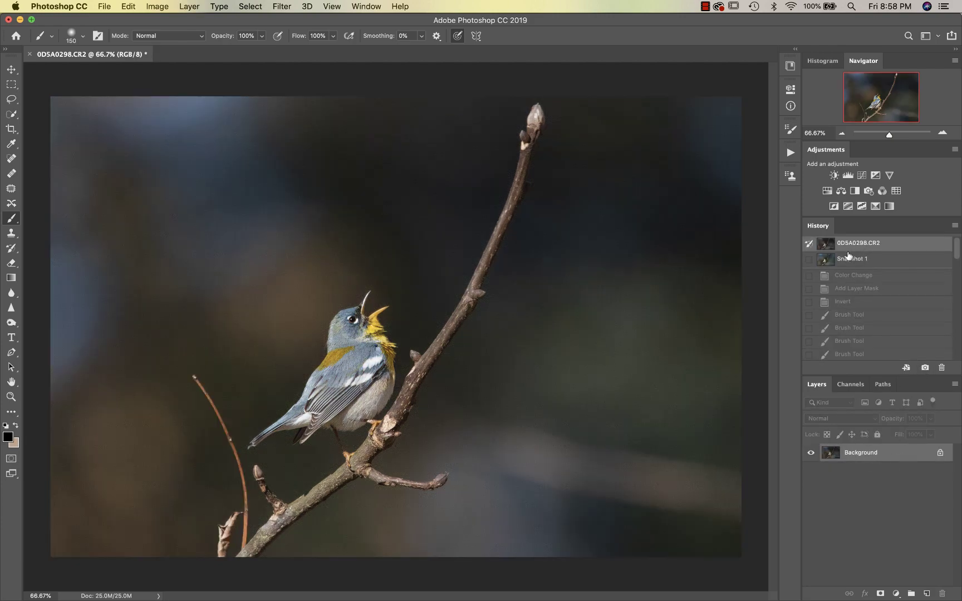
pyautogui.click(855, 262)
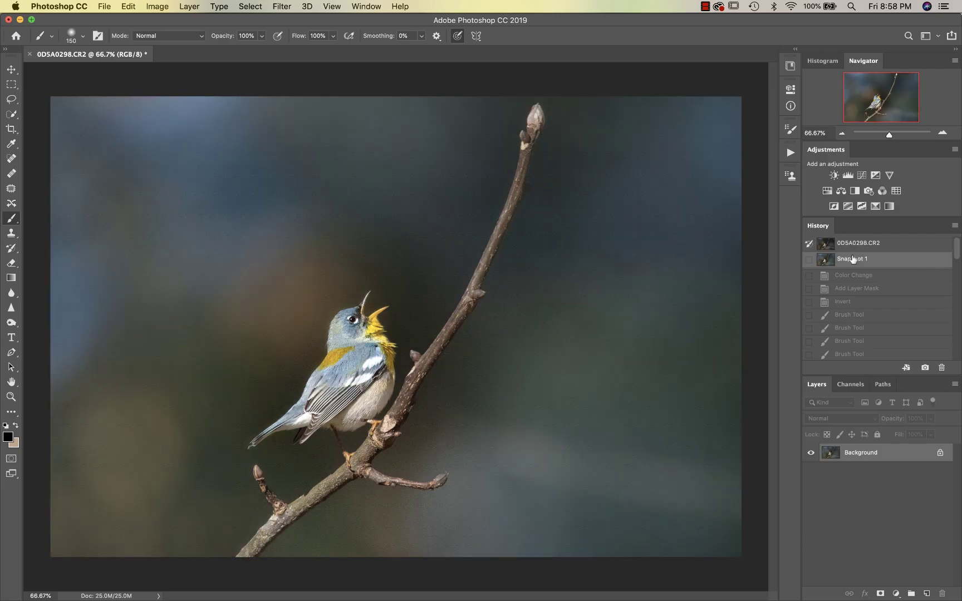
pyautogui.click(851, 246)
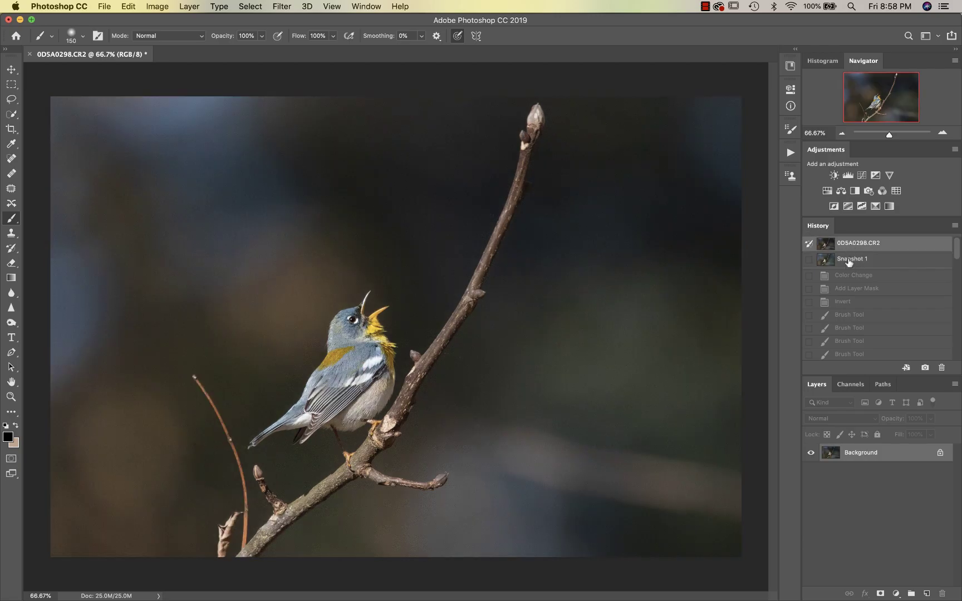
pyautogui.click(848, 260)
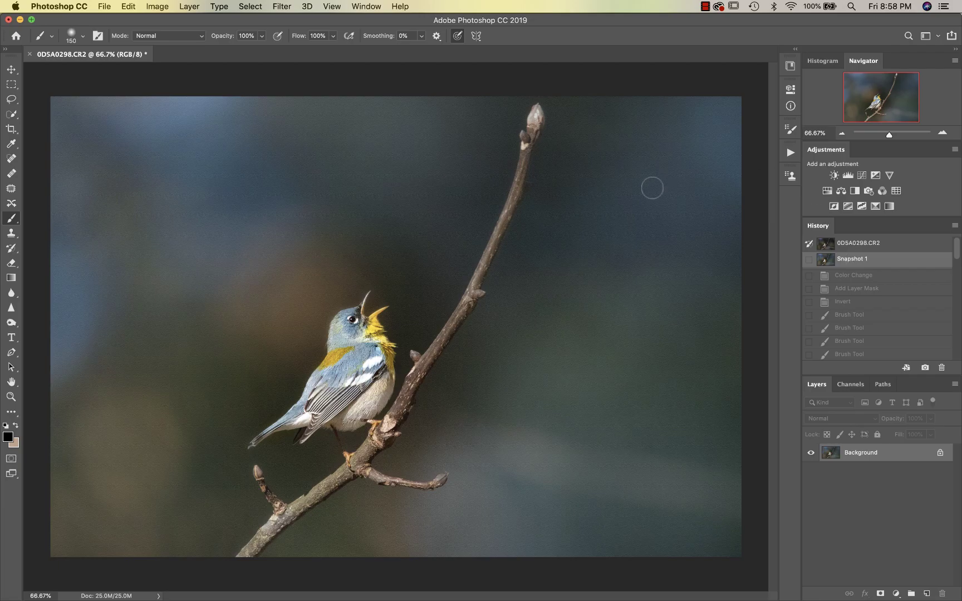